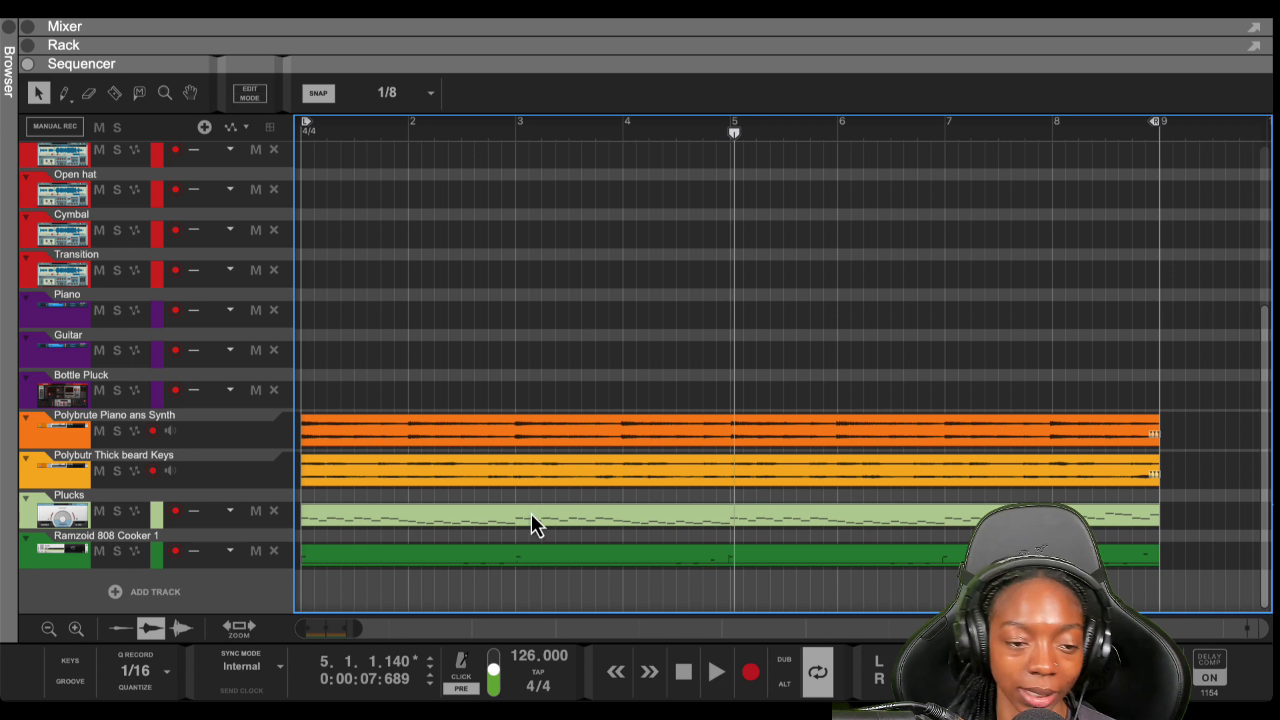
Drag the rack divider down so the Kong and Grain devices fill the window
{"action": "scroll", "coordinate": [478, 567], "scroll_direction": "up", "scroll_amount": 6}
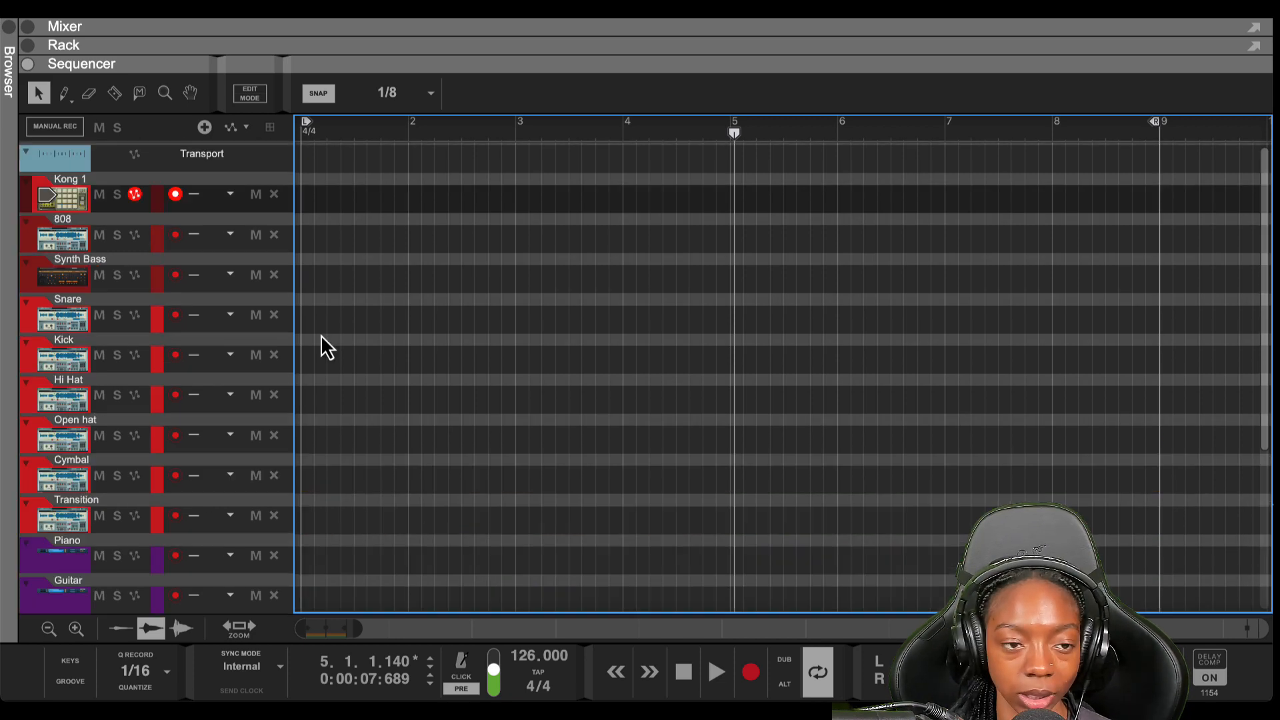
{"action": "left_click_drag", "start_coordinate": [446, 69], "coordinate": [368, 652]}
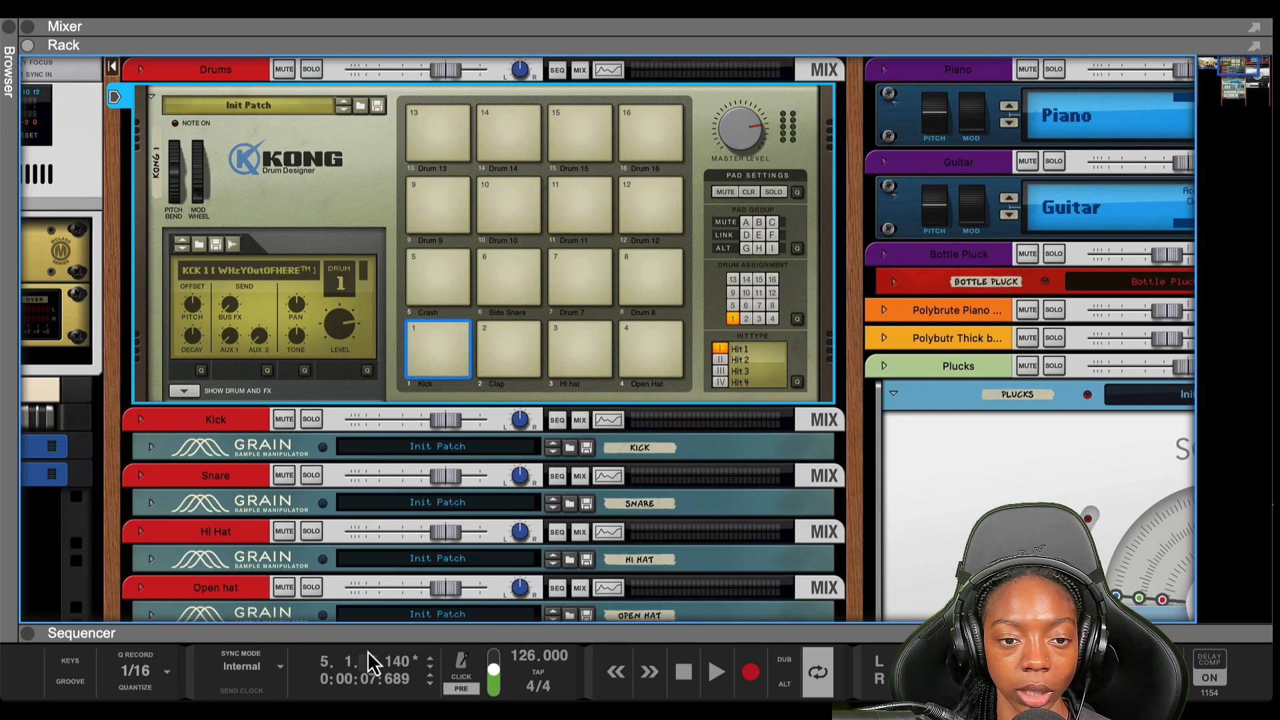
Expand the Hi Hat Grain device in the rack and select it
{"action": "scroll", "coordinate": [229, 489], "scroll_direction": "down", "scroll_amount": 4}
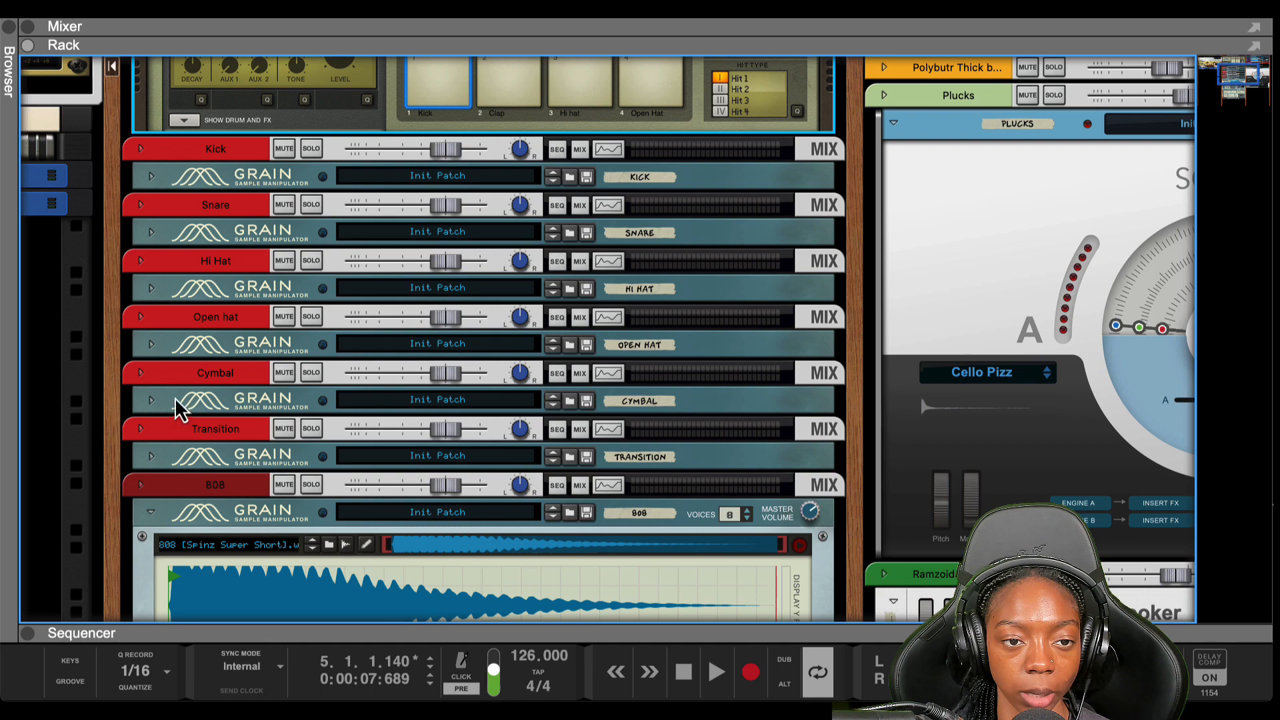
{"action": "left_click", "coordinate": [158, 295]}
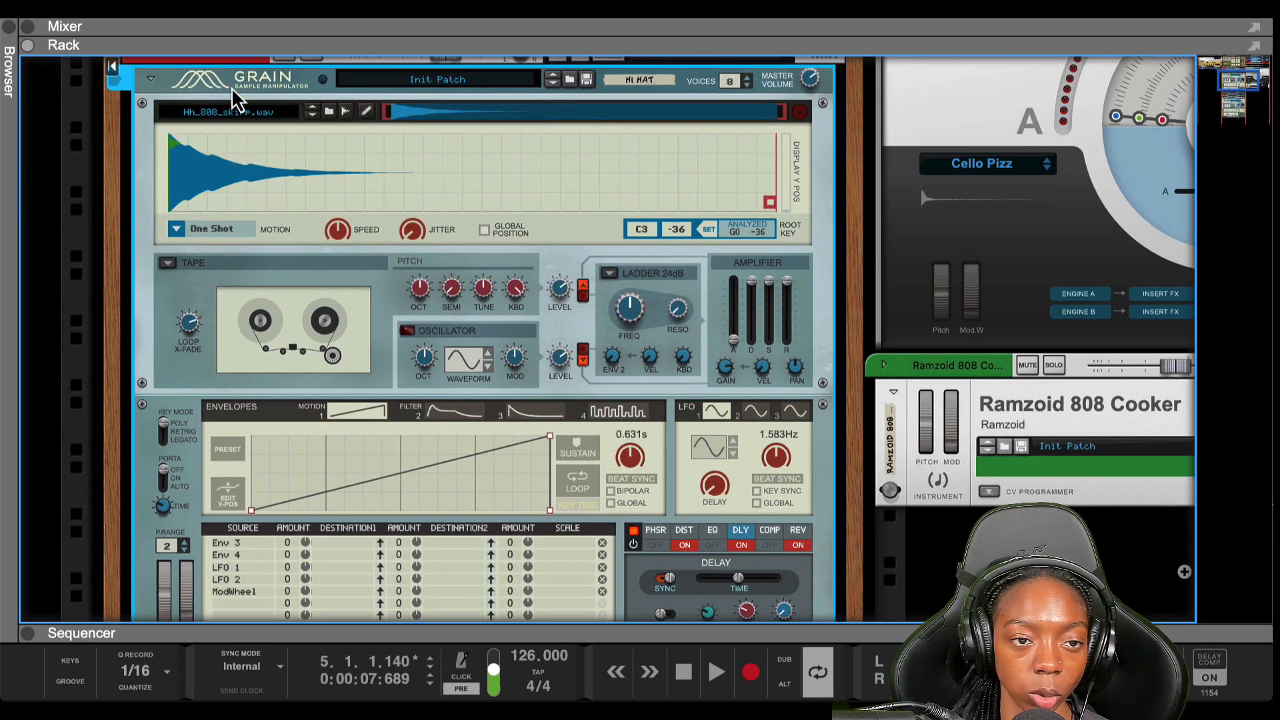
{"action": "left_click", "coordinate": [116, 80]}
{"action": "key", "text": "super+z"}
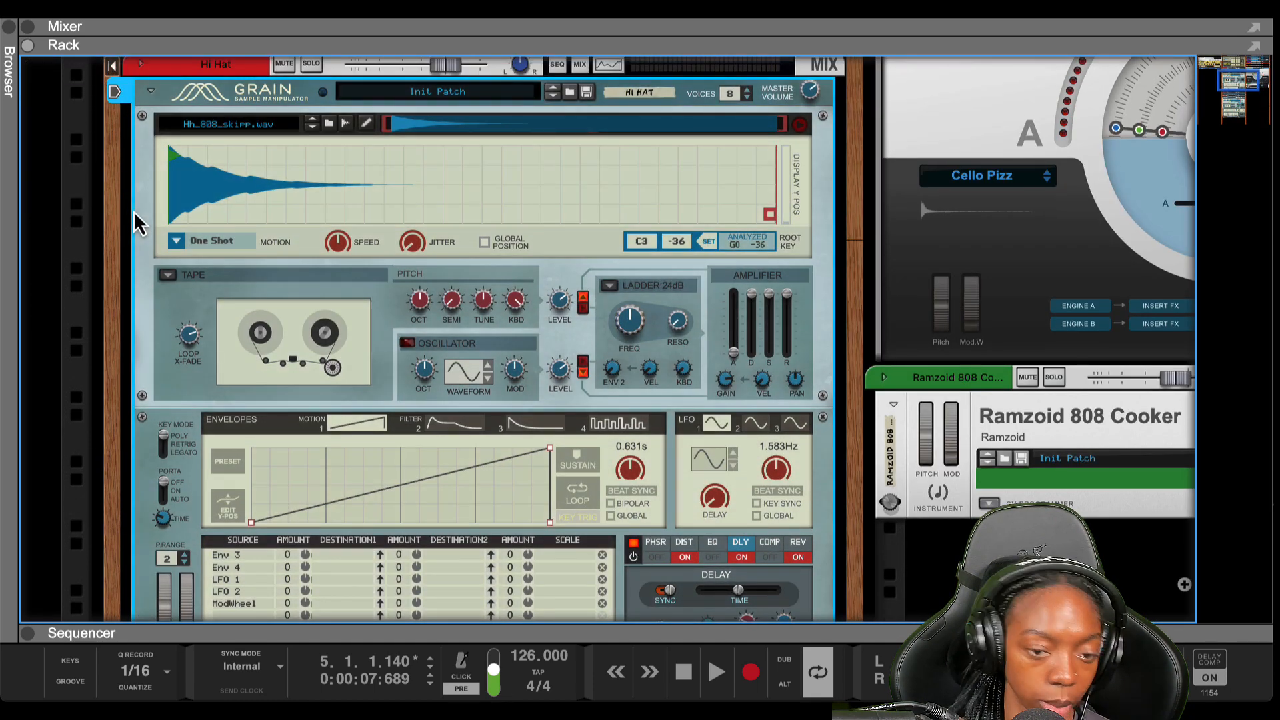
{"action": "scroll", "coordinate": [212, 221], "scroll_direction": "up", "scroll_amount": 1}
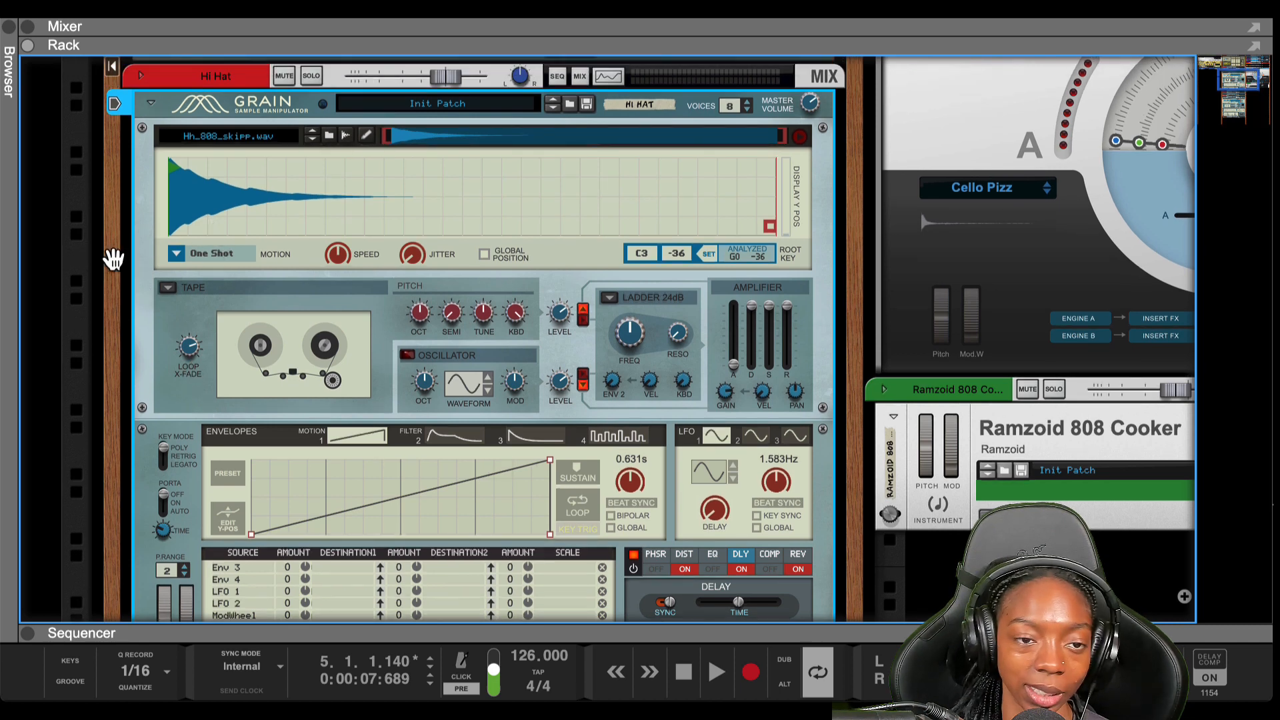
{"action": "left_click", "coordinate": [93, 276]}
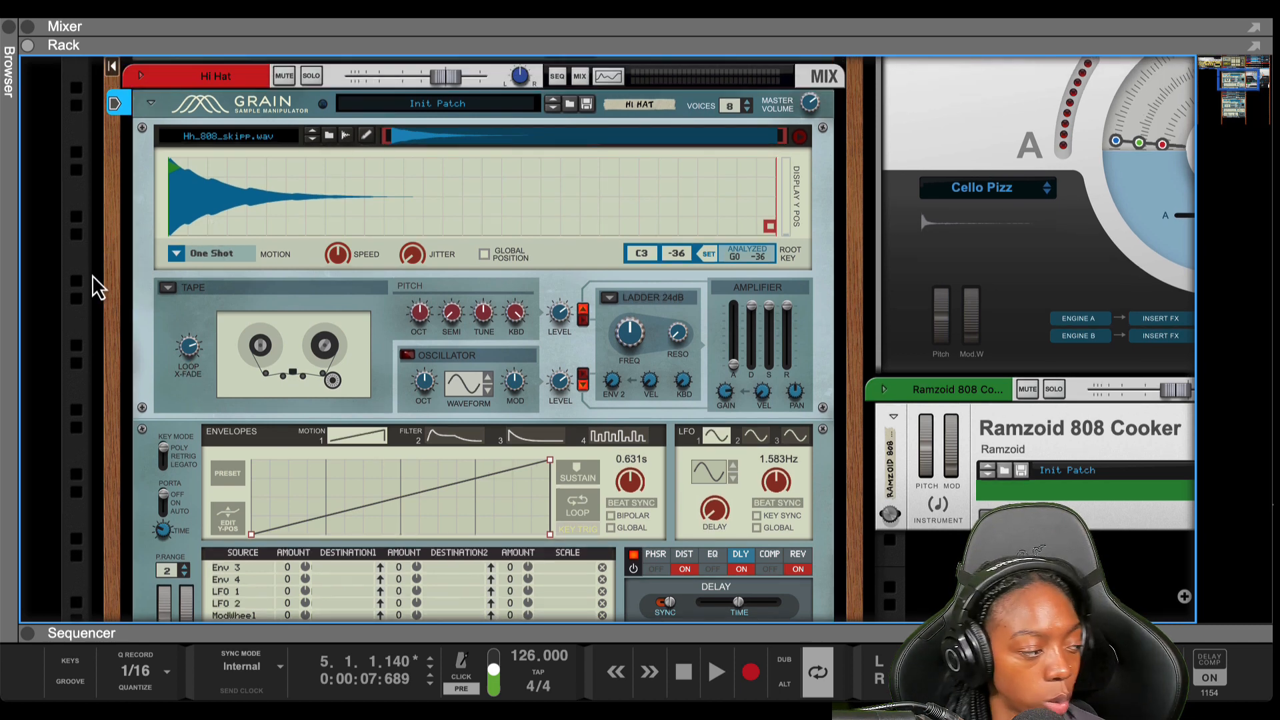
{"action": "left_click", "coordinate": [220, 116]}
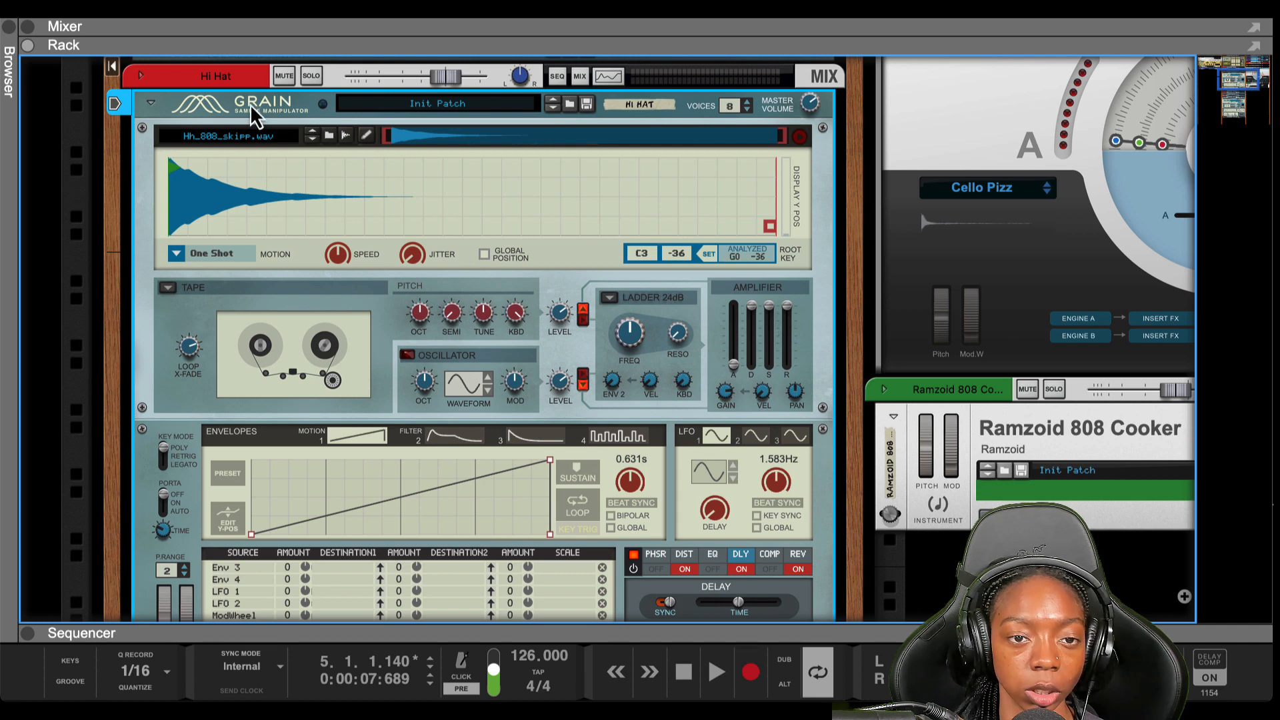
Open the sample browser, reset the Hi Hat Grain, and set its motion to One Shot
{"action": "left_click", "coordinate": [328, 135]}
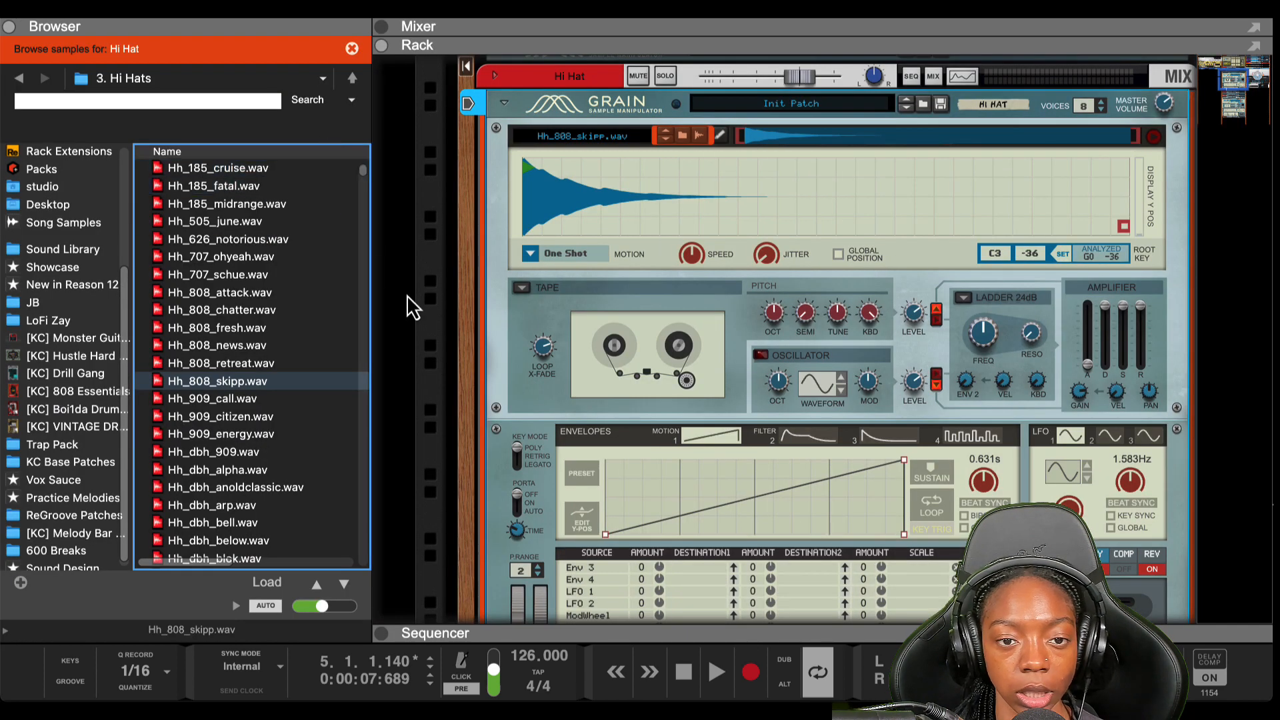
{"action": "left_click_drag", "start_coordinate": [453, 310], "coordinate": [389, 270]}
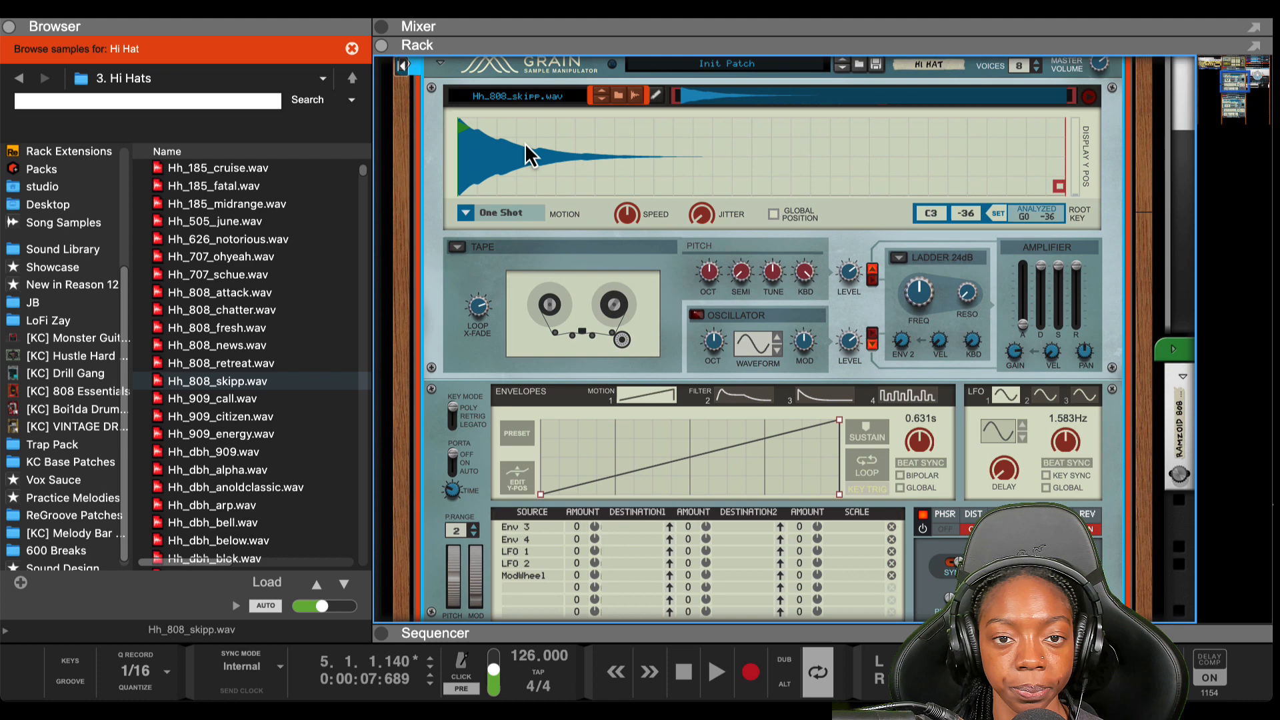
{"action": "right_click", "coordinate": [551, 83]}
{"action": "left_click", "coordinate": [626, 379]}
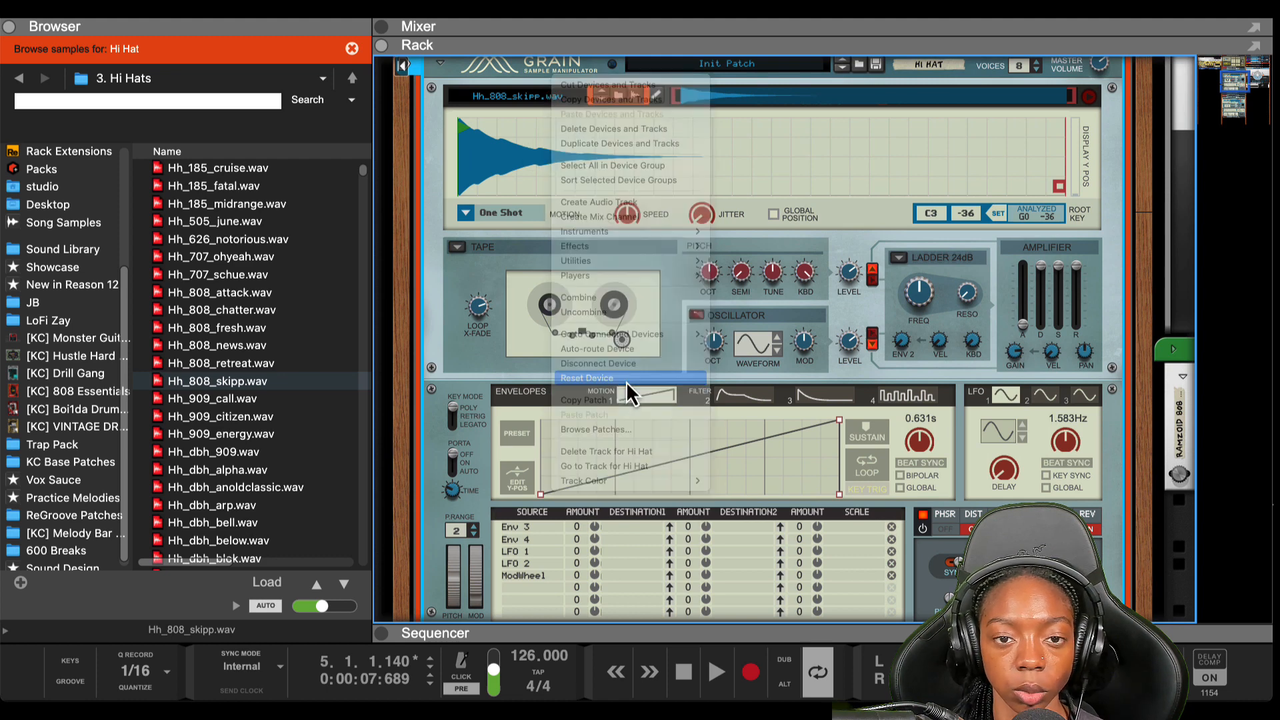
{"action": "scroll", "coordinate": [504, 369], "scroll_direction": "up", "scroll_amount": 2}
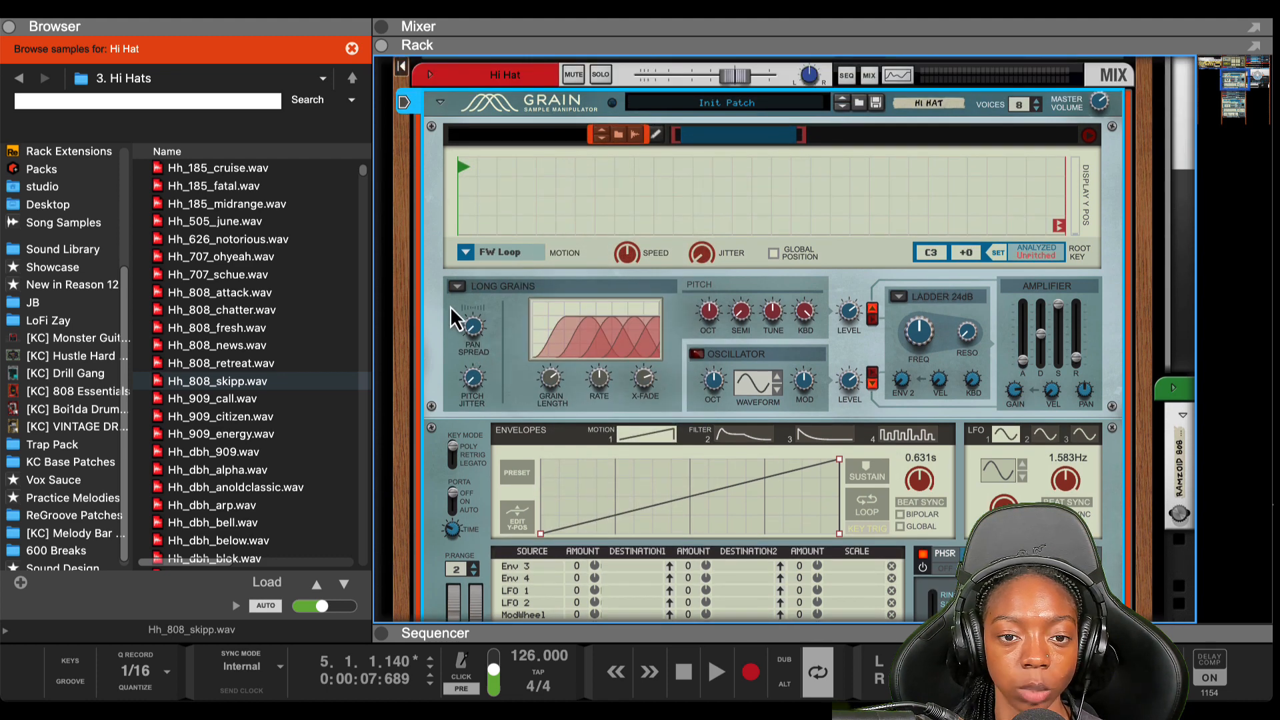
{"action": "left_click", "coordinate": [465, 259]}
{"action": "left_click", "coordinate": [477, 242]}
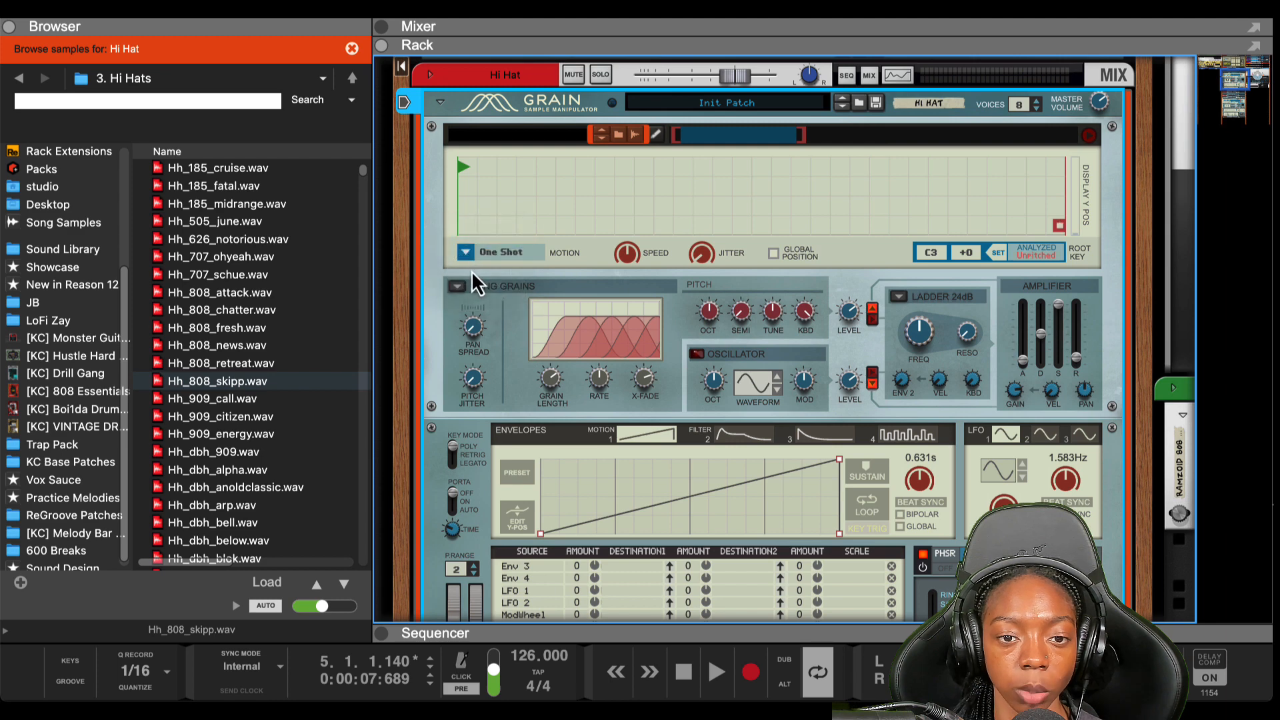
Load Hh_808_skipp.wav into the Grain, set amp attack to 0.0 ms, and return to the sequencer
{"action": "left_click", "coordinate": [288, 382]}
{"action": "left_click_drag", "start_coordinate": [261, 387], "coordinate": [584, 228]}
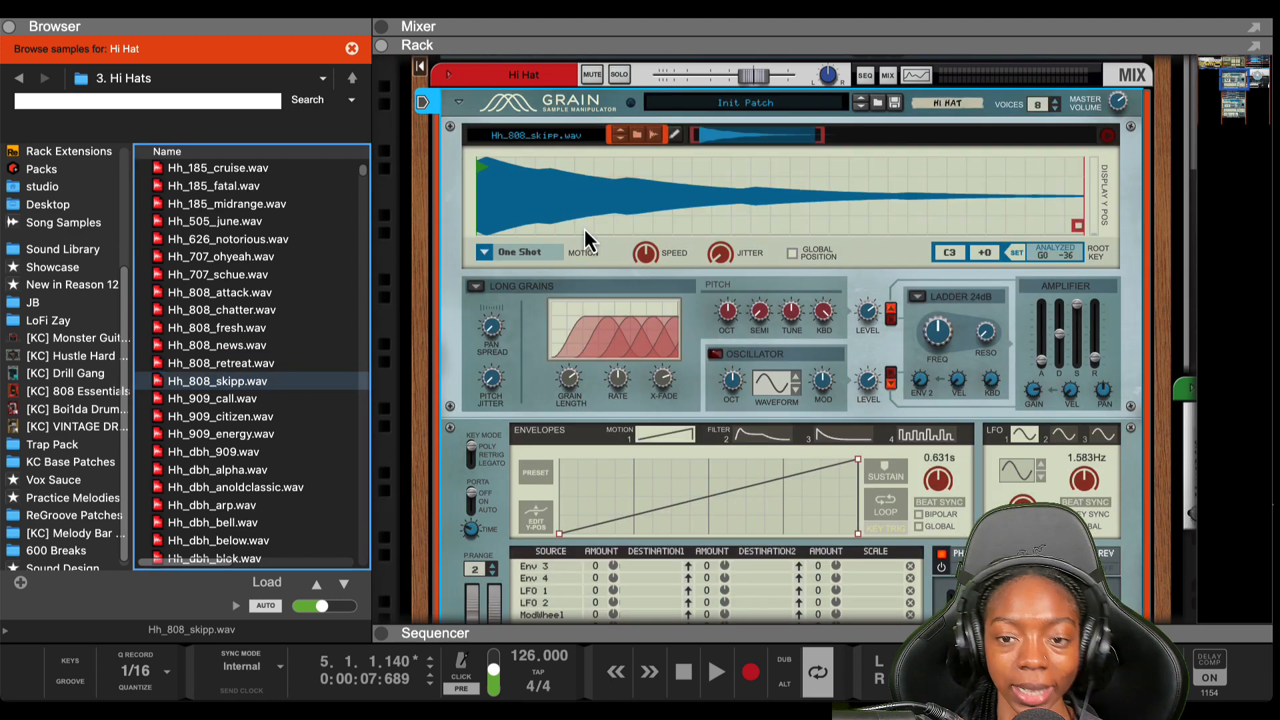
{"action": "left_click_drag", "start_coordinate": [1044, 367], "coordinate": [1042, 402]}
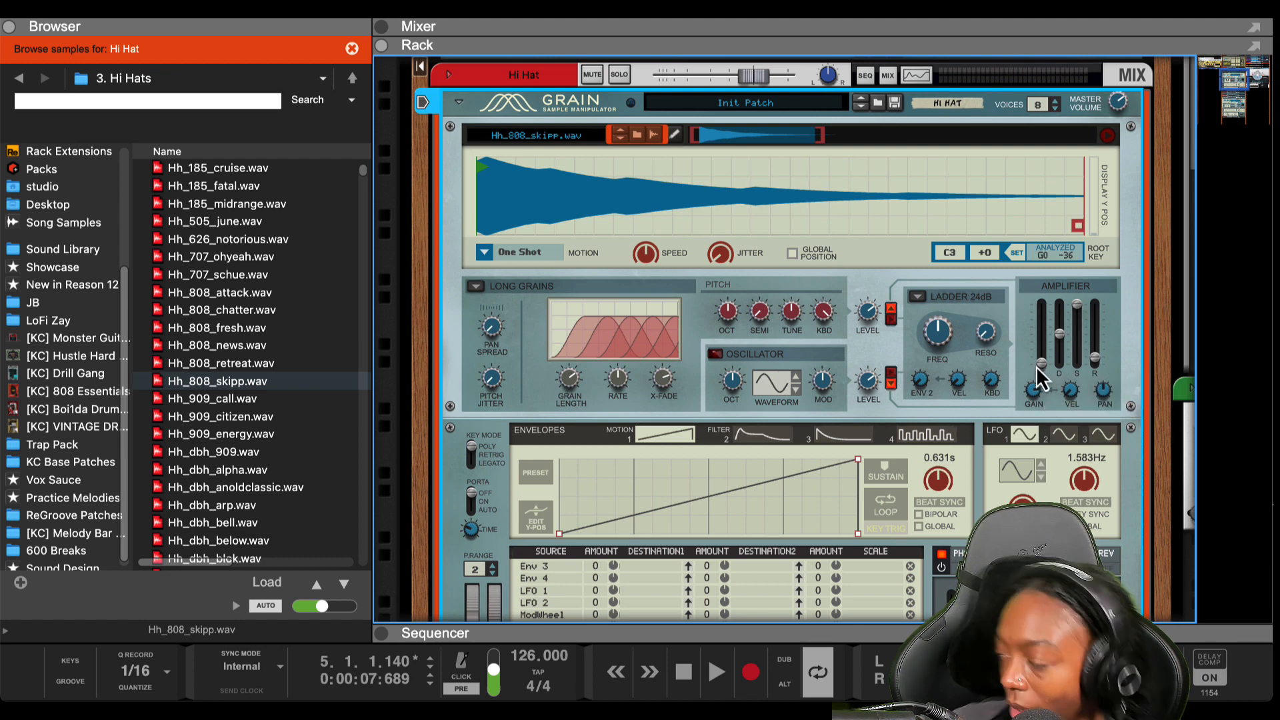
{"action": "mouse_move", "coordinate": [1037, 367]}
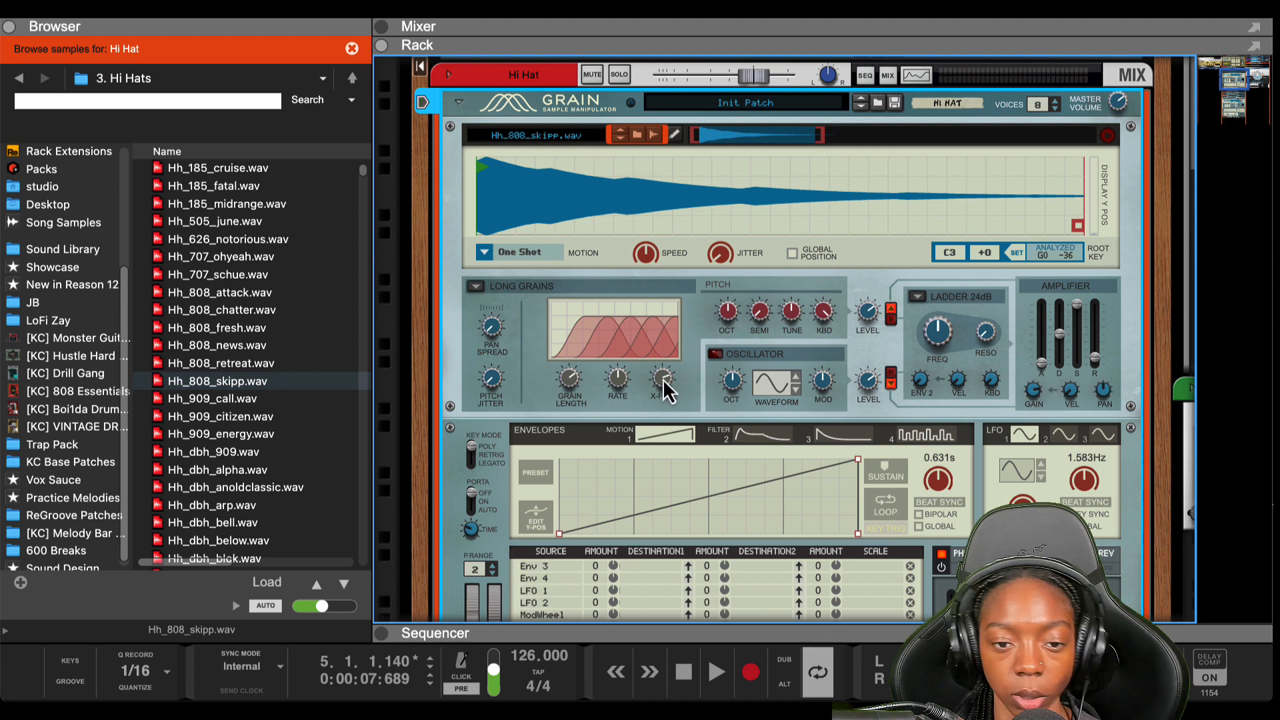
{"action": "left_click", "coordinate": [547, 635]}
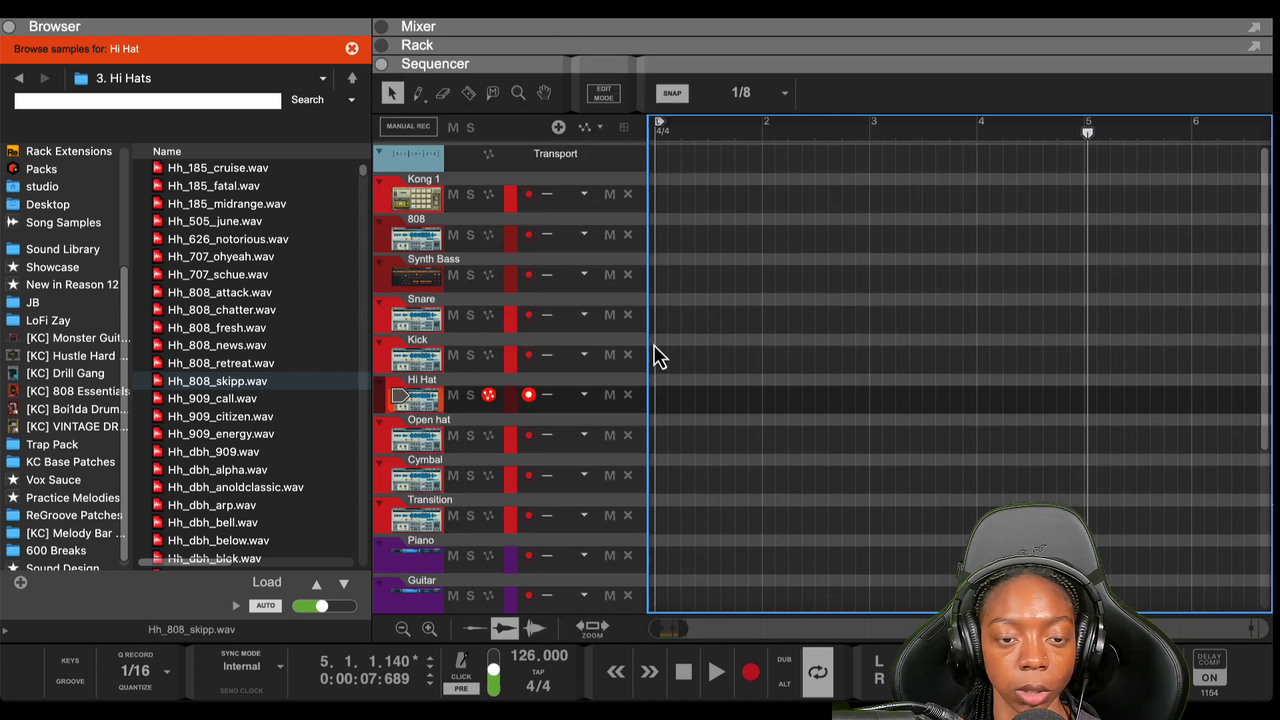
Create a Hi Hat clip, open it for editing, audition C3, and extend it to bar 5
{"action": "double_click", "coordinate": [663, 399]}
{"action": "left_click_drag", "start_coordinate": [672, 400], "coordinate": [761, 402]}
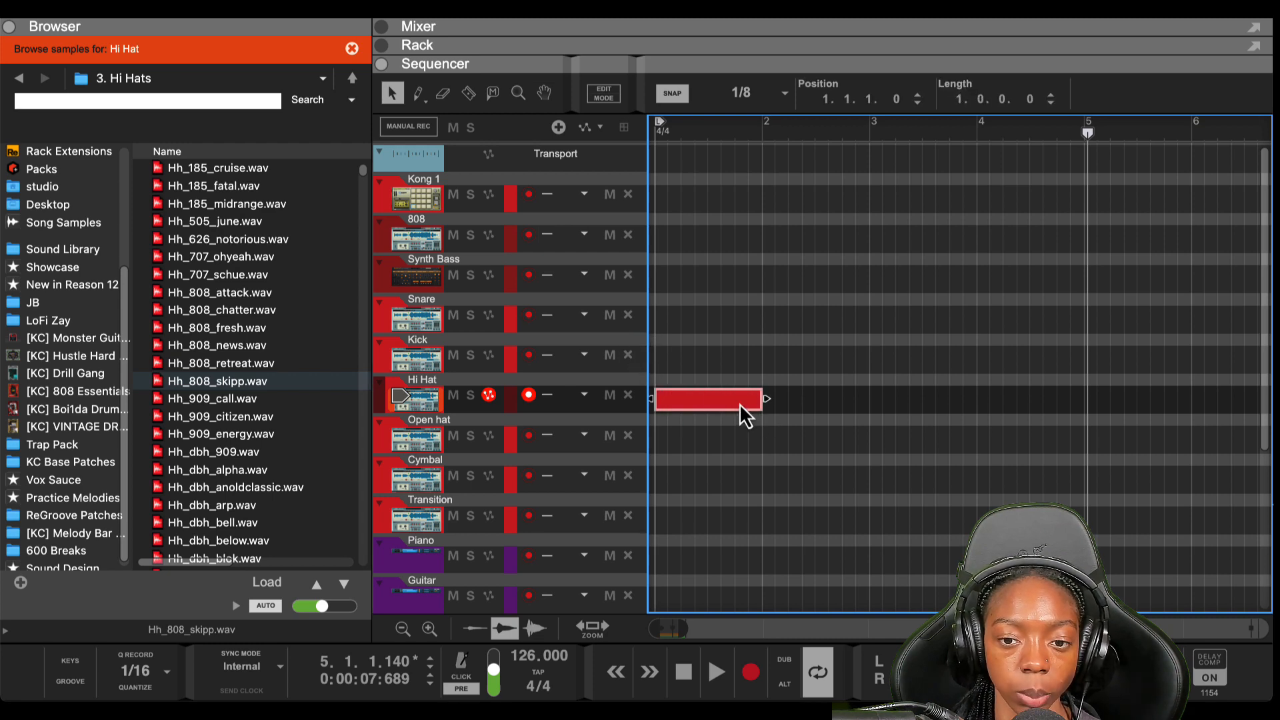
{"action": "double_click", "coordinate": [738, 403]}
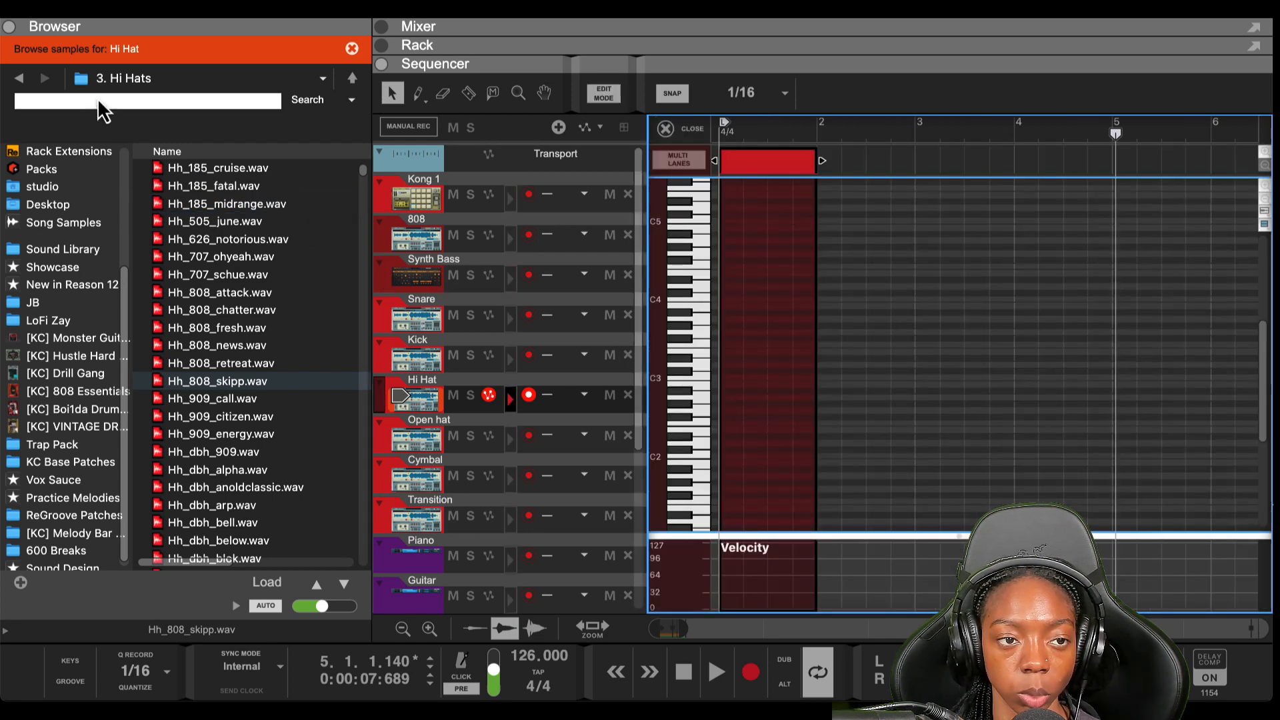
{"action": "left_click", "coordinate": [7, 28]}
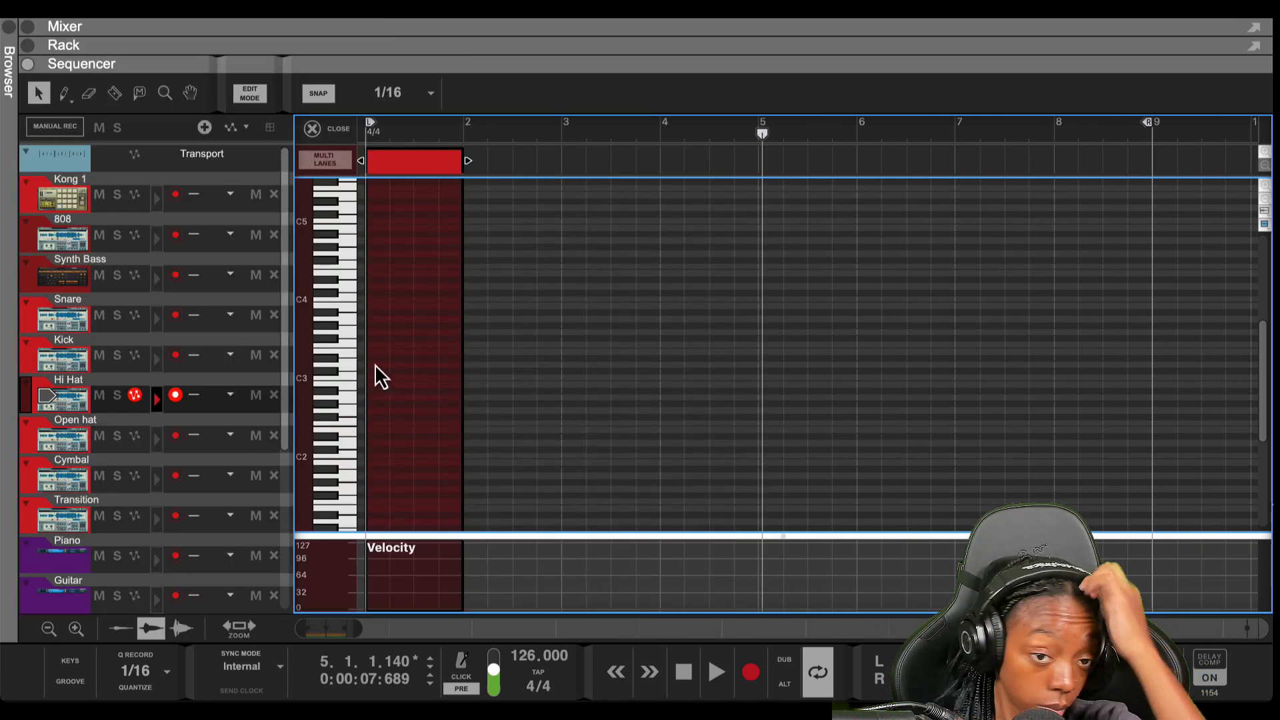
{"action": "left_click", "coordinate": [348, 377]}
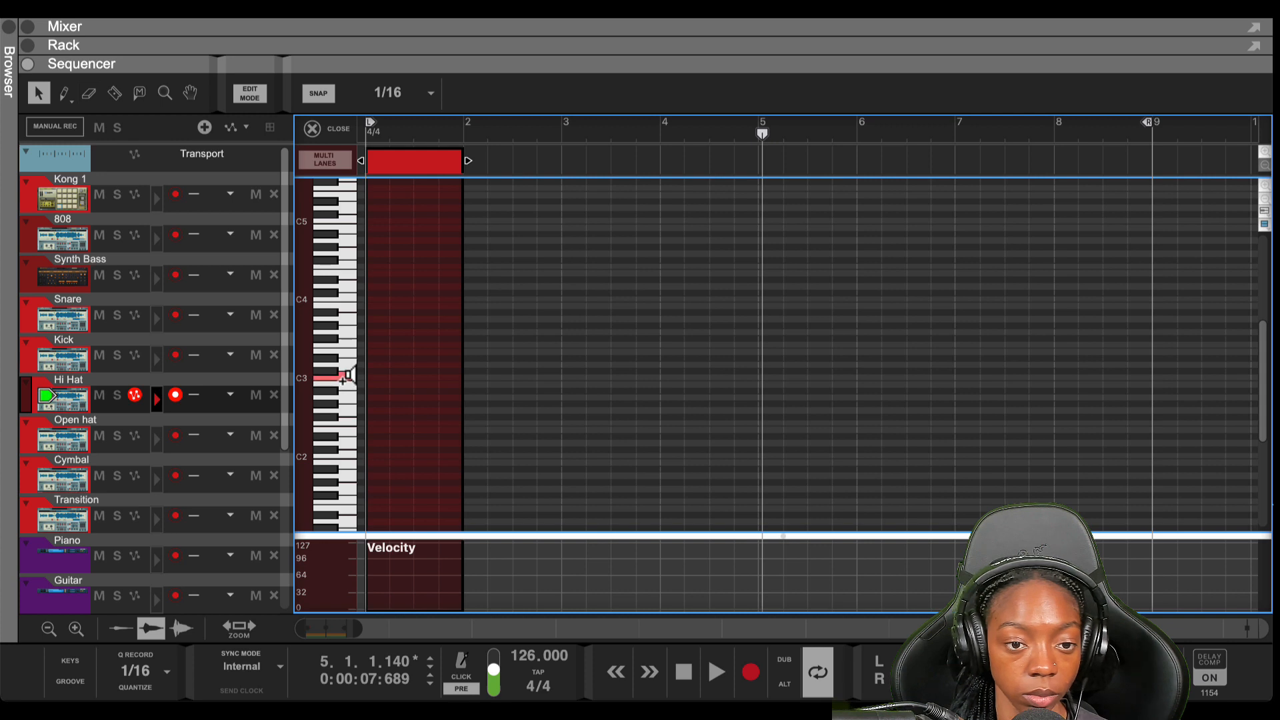
{"action": "left_click_drag", "start_coordinate": [467, 165], "coordinate": [766, 212]}
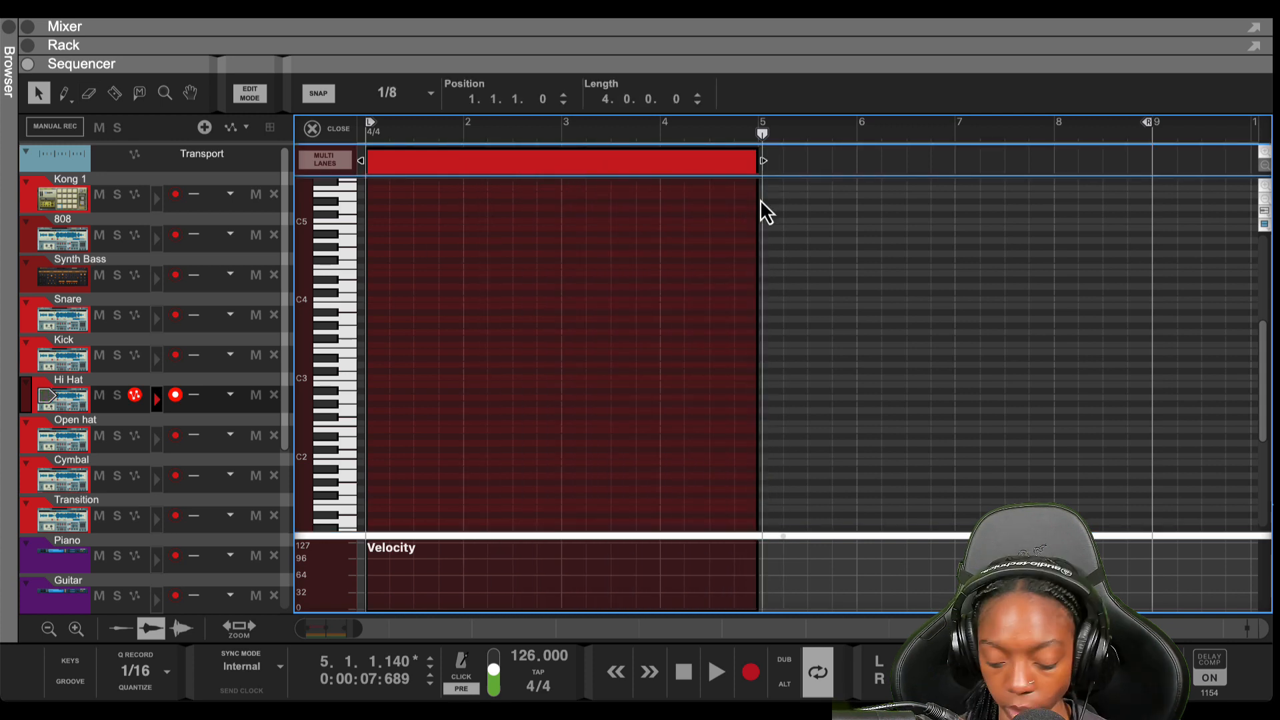
{"action": "key", "text": "shift+Return"}
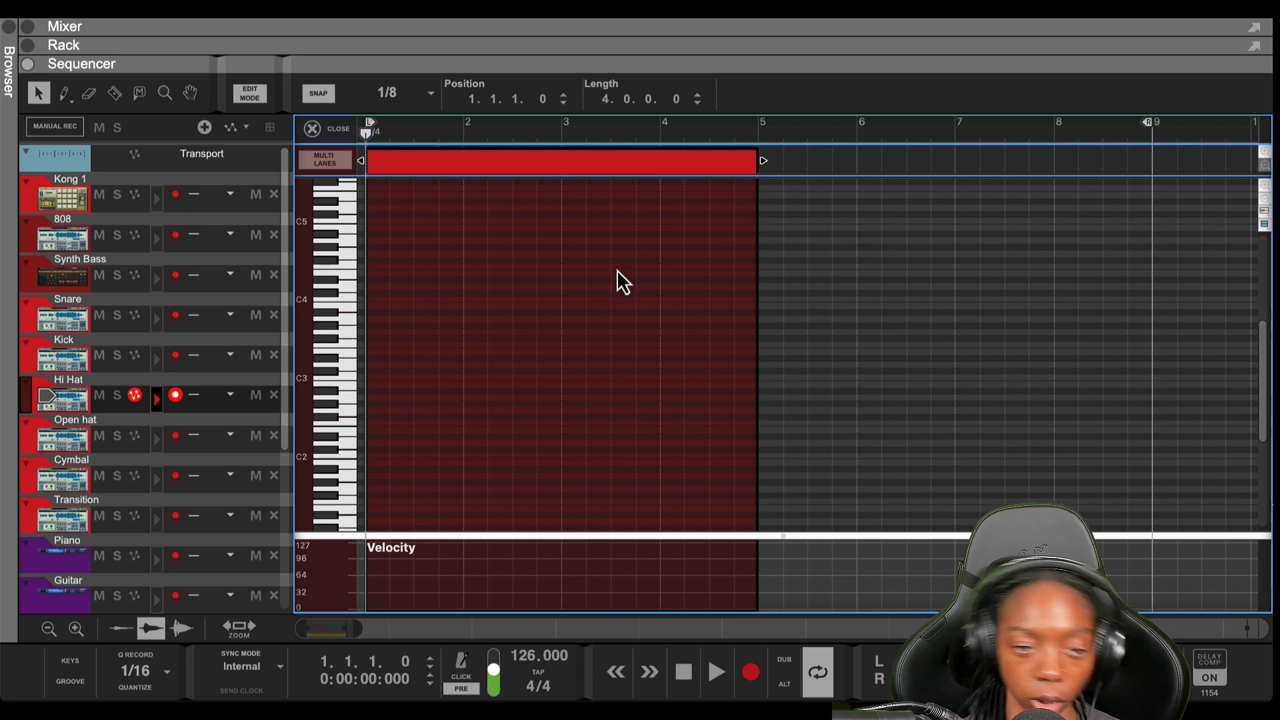
{"action": "key", "text": "space"}
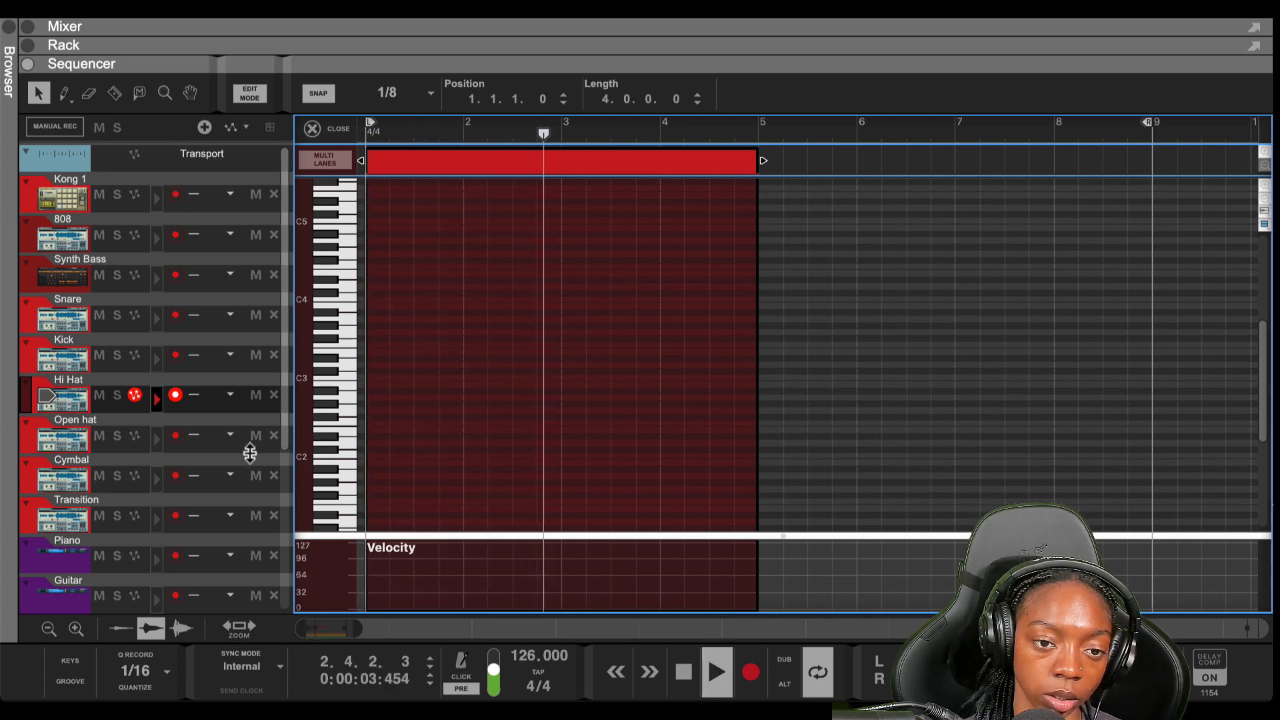
Mute the Ramzoid 808 Cooker track and play back from the song start
{"action": "scroll", "coordinate": [227, 486], "scroll_direction": "down", "scroll_amount": 3}
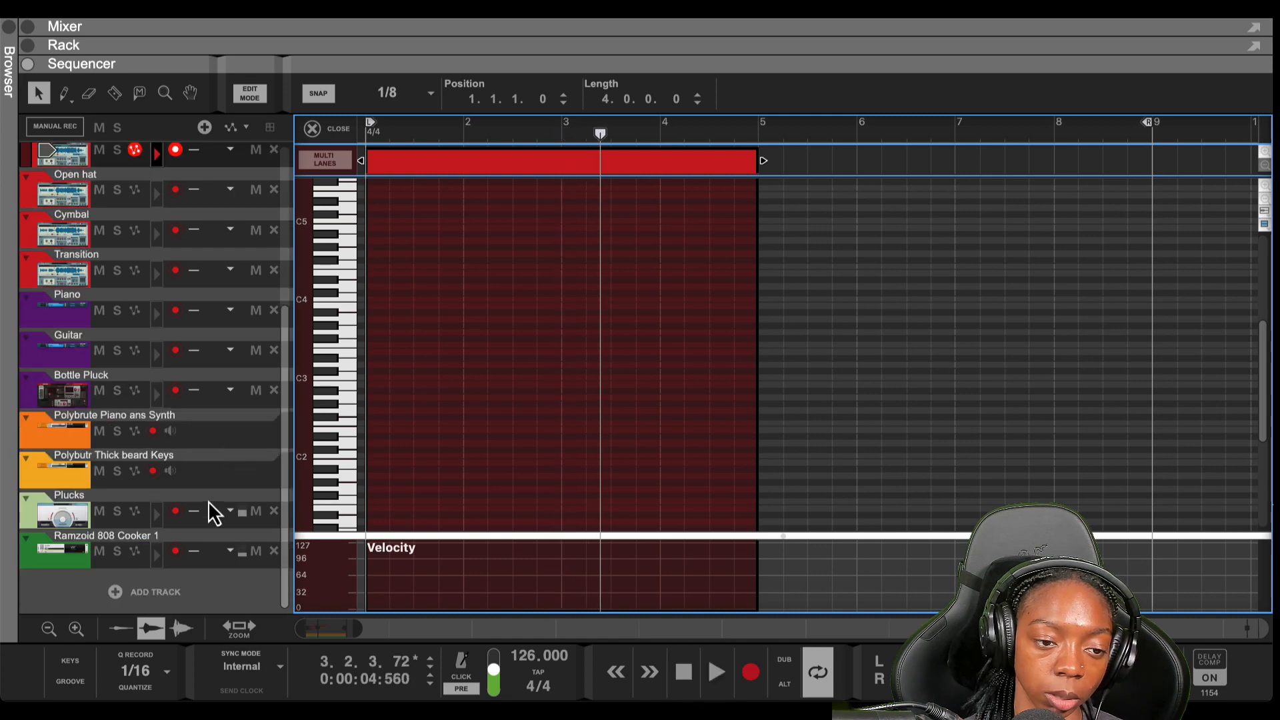
{"action": "left_click", "coordinate": [100, 559]}
{"action": "scroll", "coordinate": [143, 490], "scroll_direction": "up", "scroll_amount": 5}
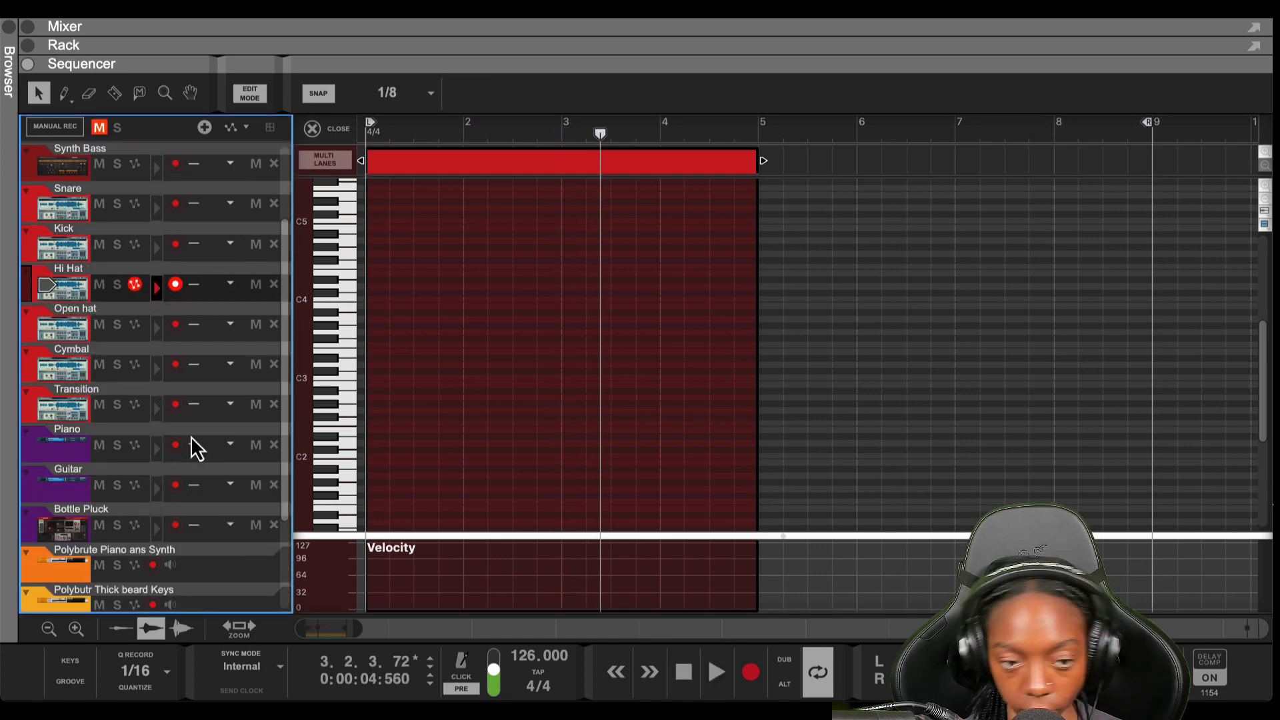
{"action": "key", "text": "shift+Return"}
{"action": "key", "text": "space"}
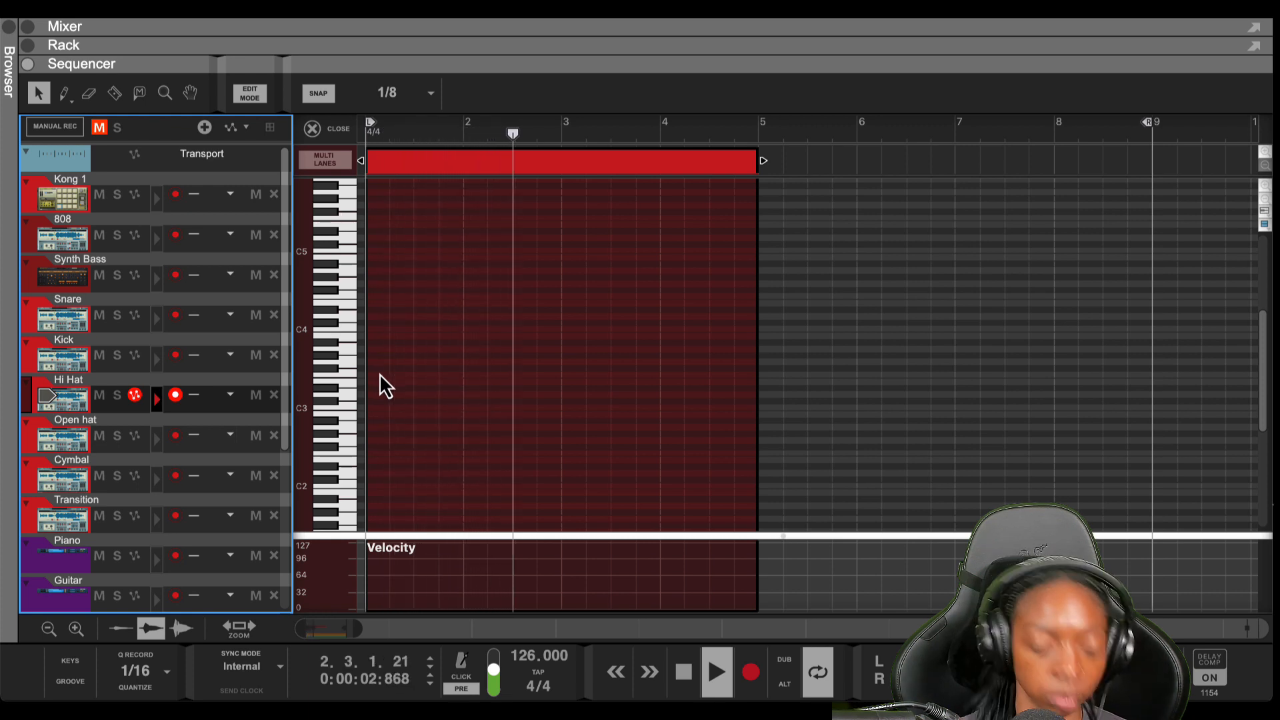
{"action": "key", "text": "p"}
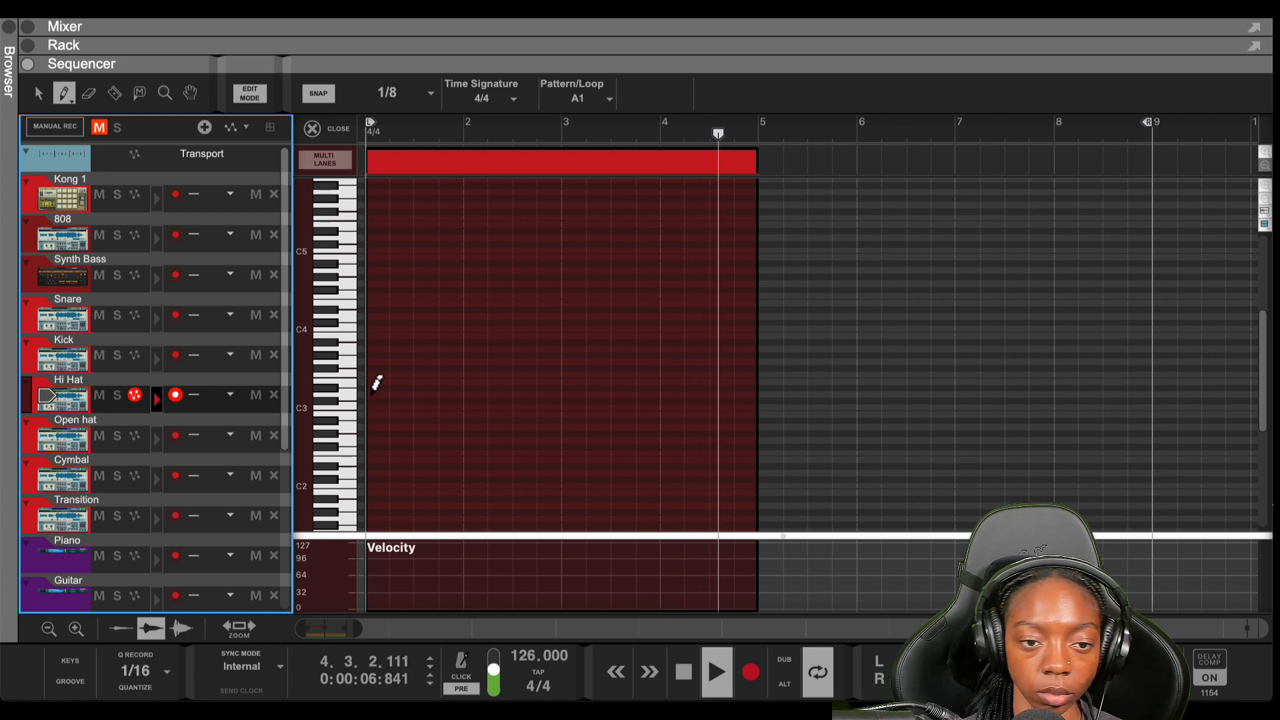
Switch the pencil to multiple-note drawing, draw 1/16 hi-hats on C3 across bars 1–5, and play them
{"action": "key", "text": "space"}
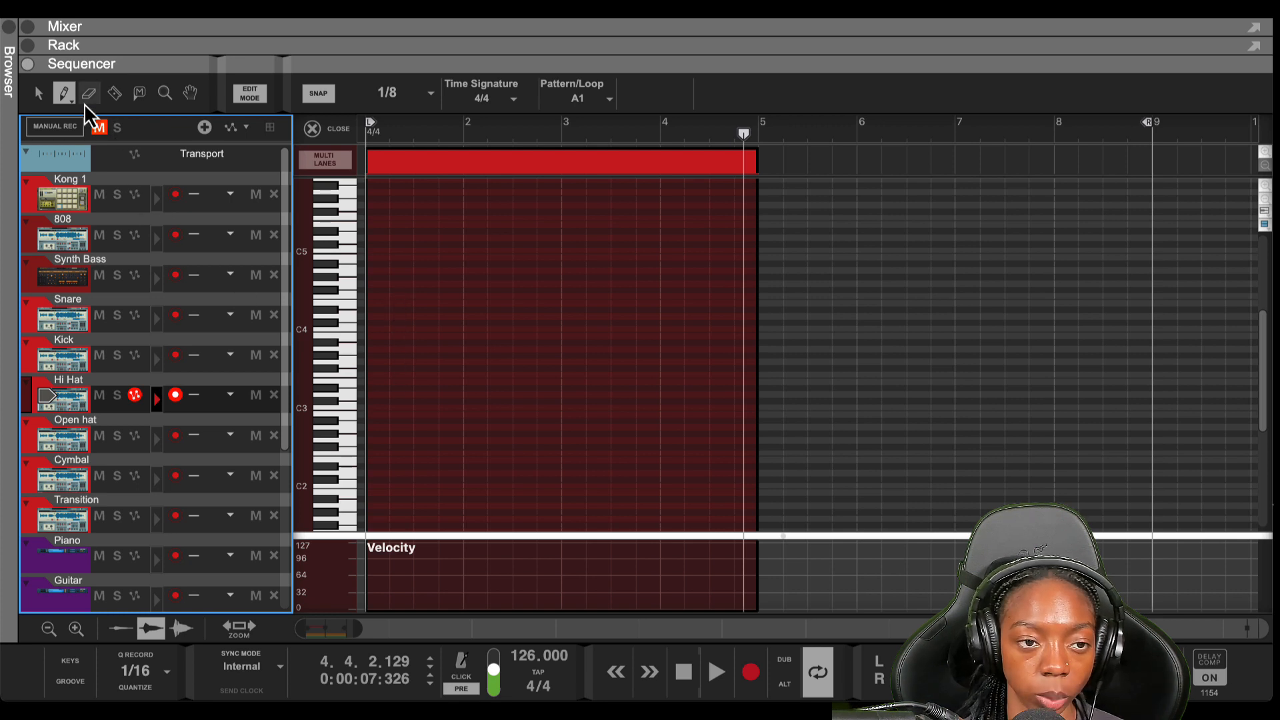
{"action": "left_click", "coordinate": [65, 93]}
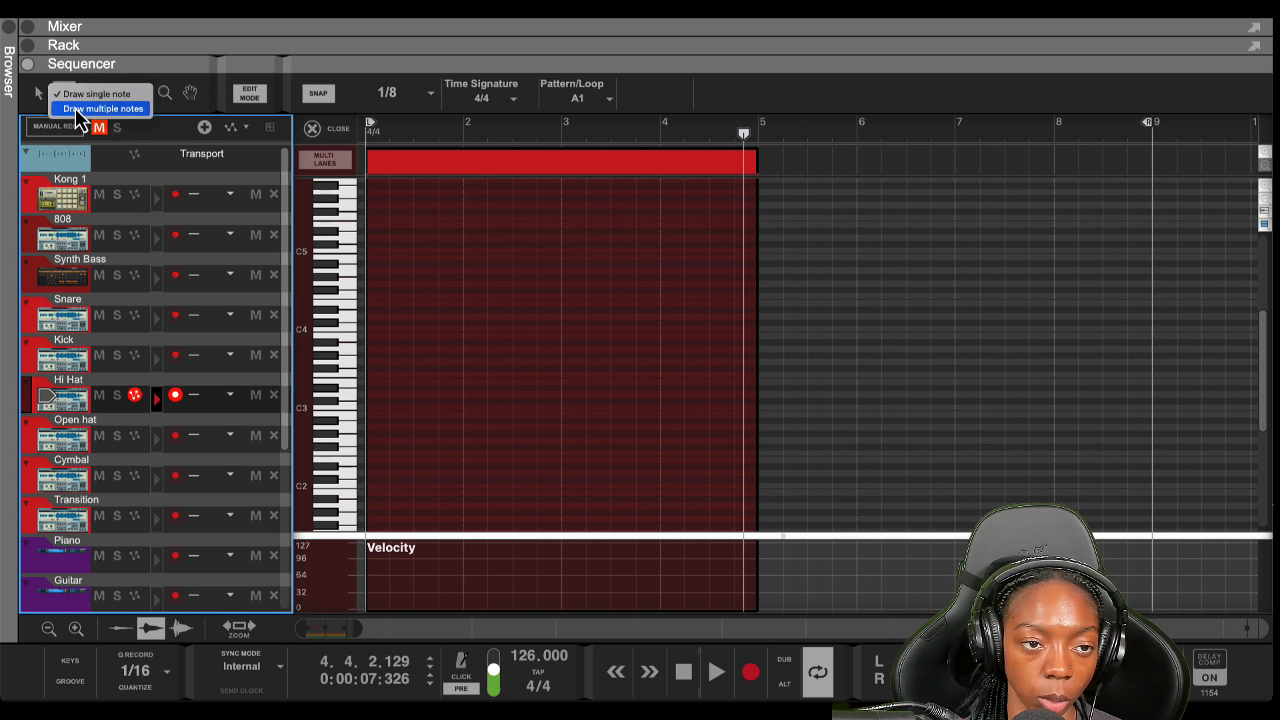
{"action": "left_click", "coordinate": [75, 109]}
{"action": "left_click", "coordinate": [69, 100]}
{"action": "left_click", "coordinate": [69, 98]}
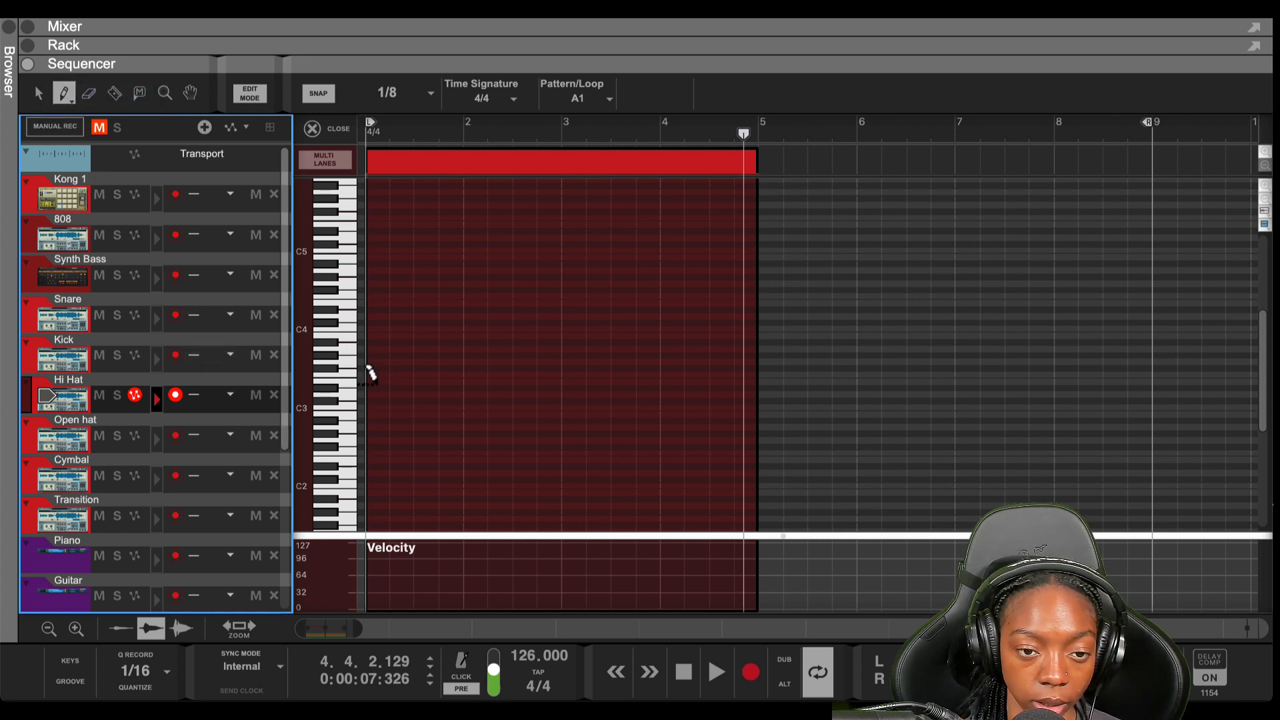
{"action": "left_click_drag", "start_coordinate": [362, 399], "coordinate": [749, 399]}
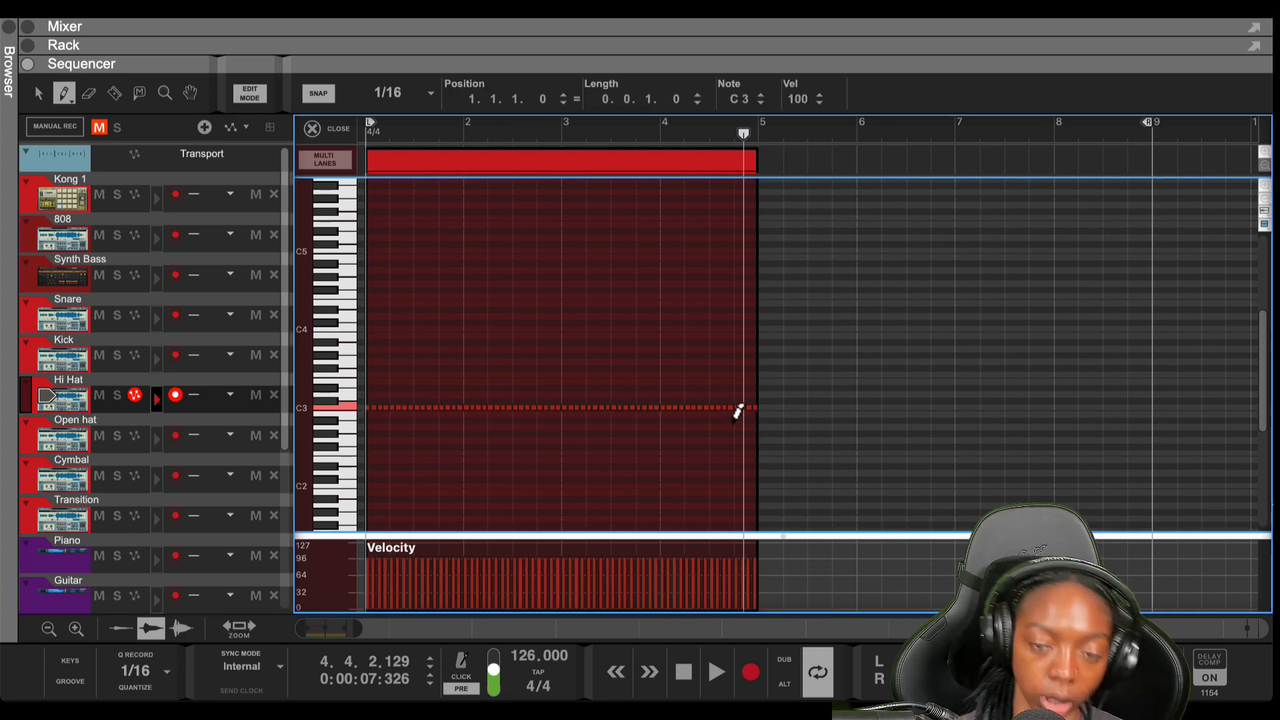
{"action": "key", "text": "shift+Return"}
{"action": "key", "text": "space"}
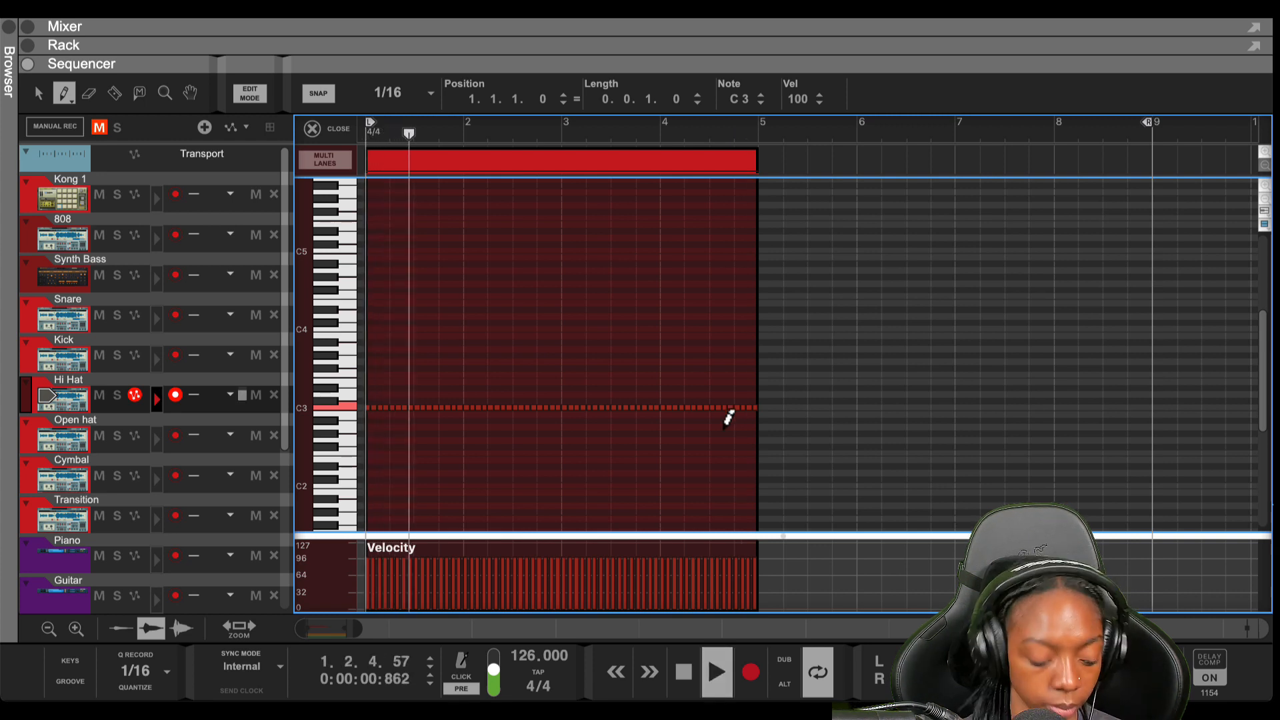
{"action": "key", "text": "space"}
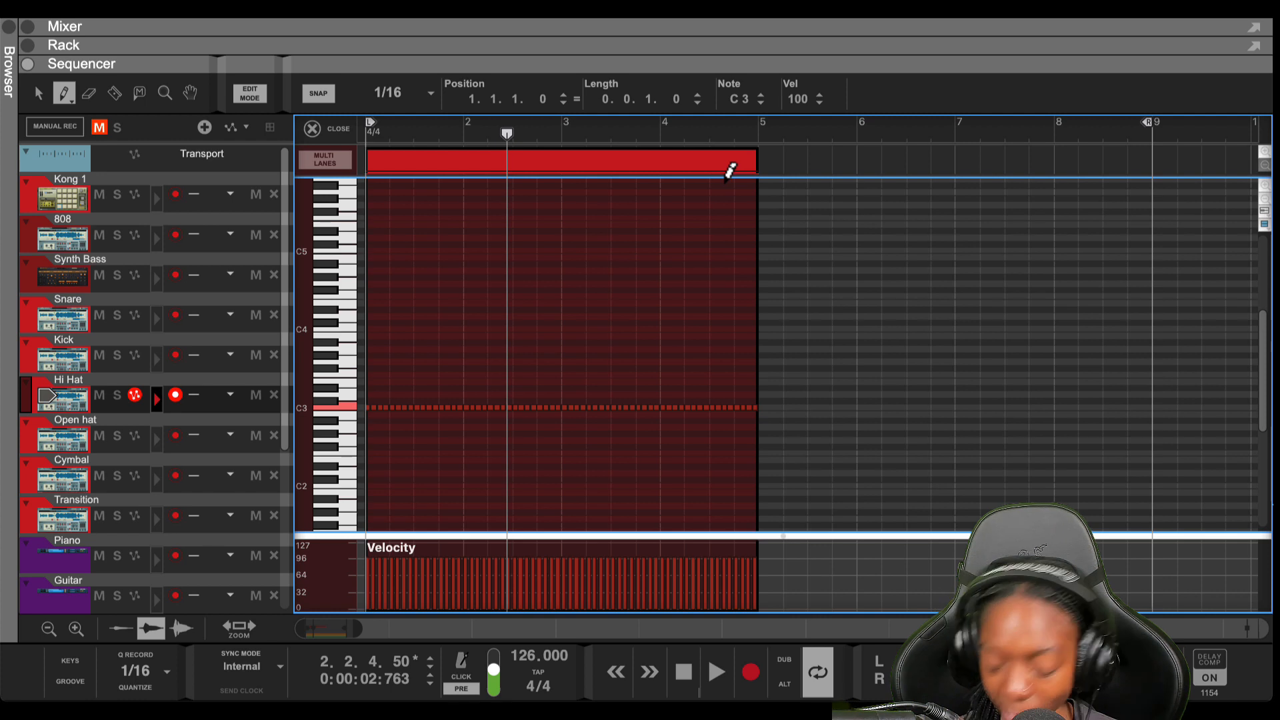
{"action": "key", "text": "Return"}
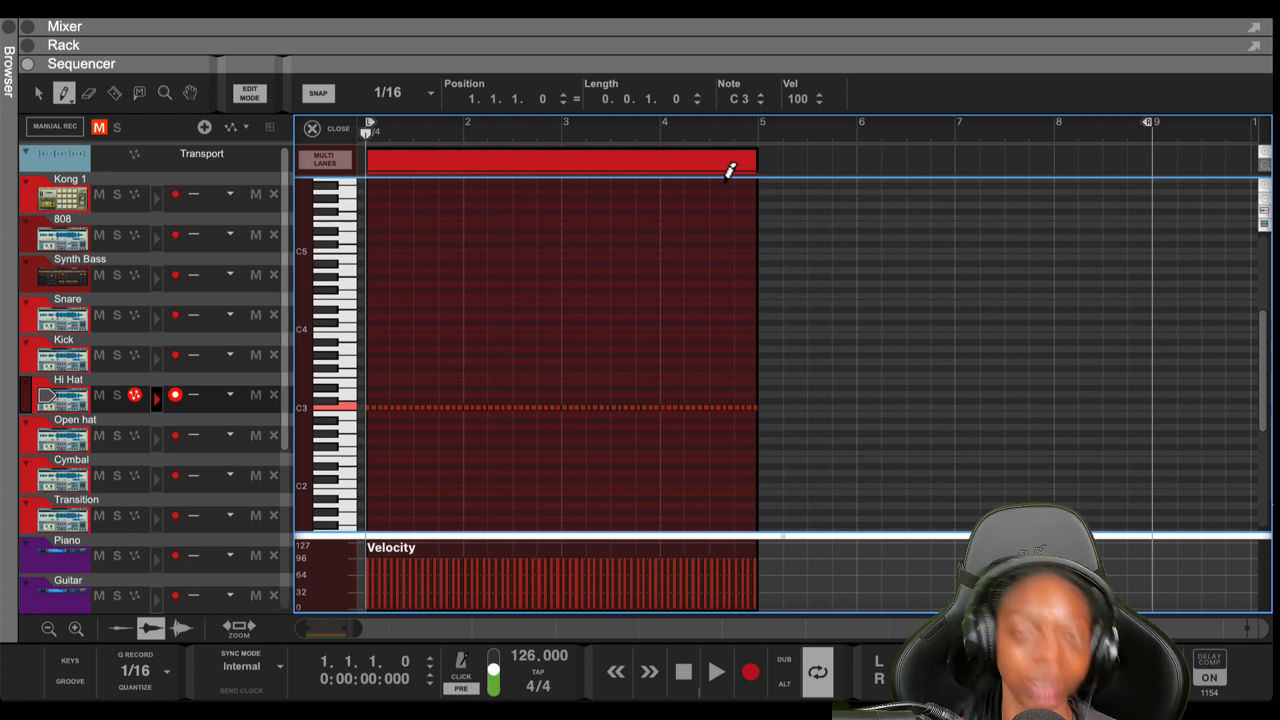
{"action": "scroll", "coordinate": [724, 180], "scroll_direction": "up", "scroll_amount": 1}
{"action": "scroll", "coordinate": [726, 178], "scroll_direction": "down", "scroll_amount": 2}
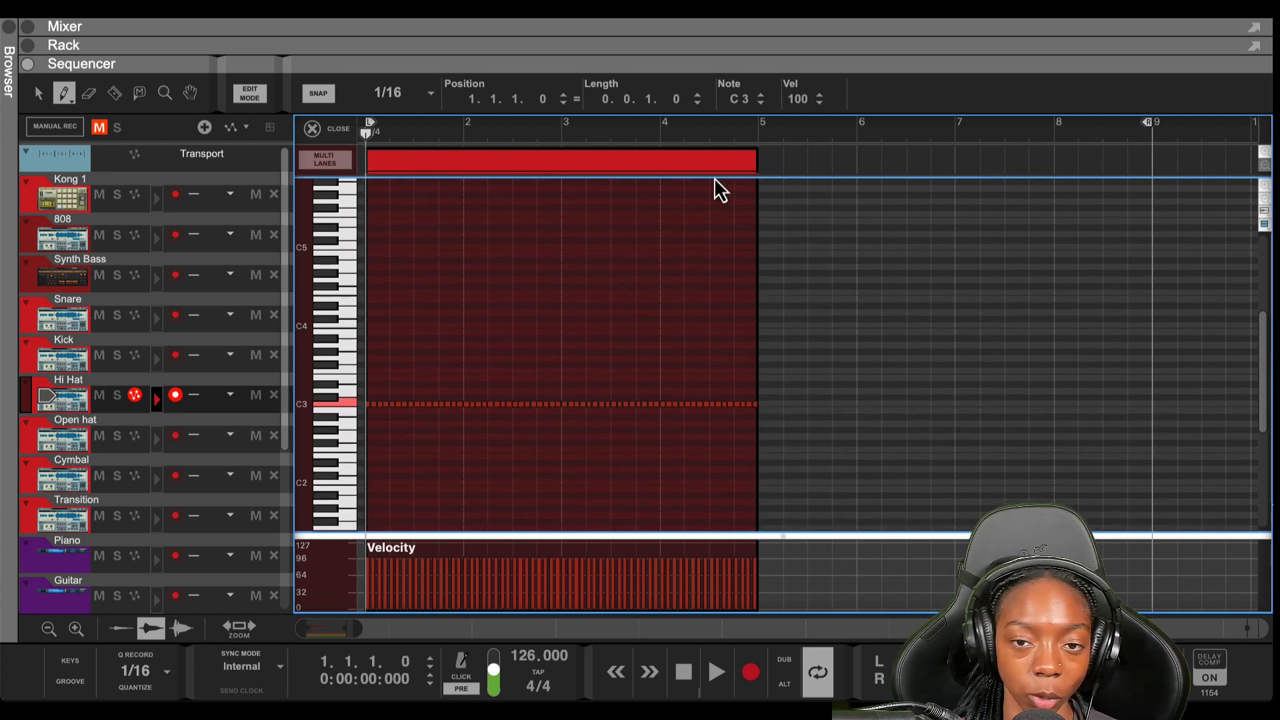
Extend the Hi Hat clip to end at bar 9 and play it back
{"action": "key", "text": "q"}
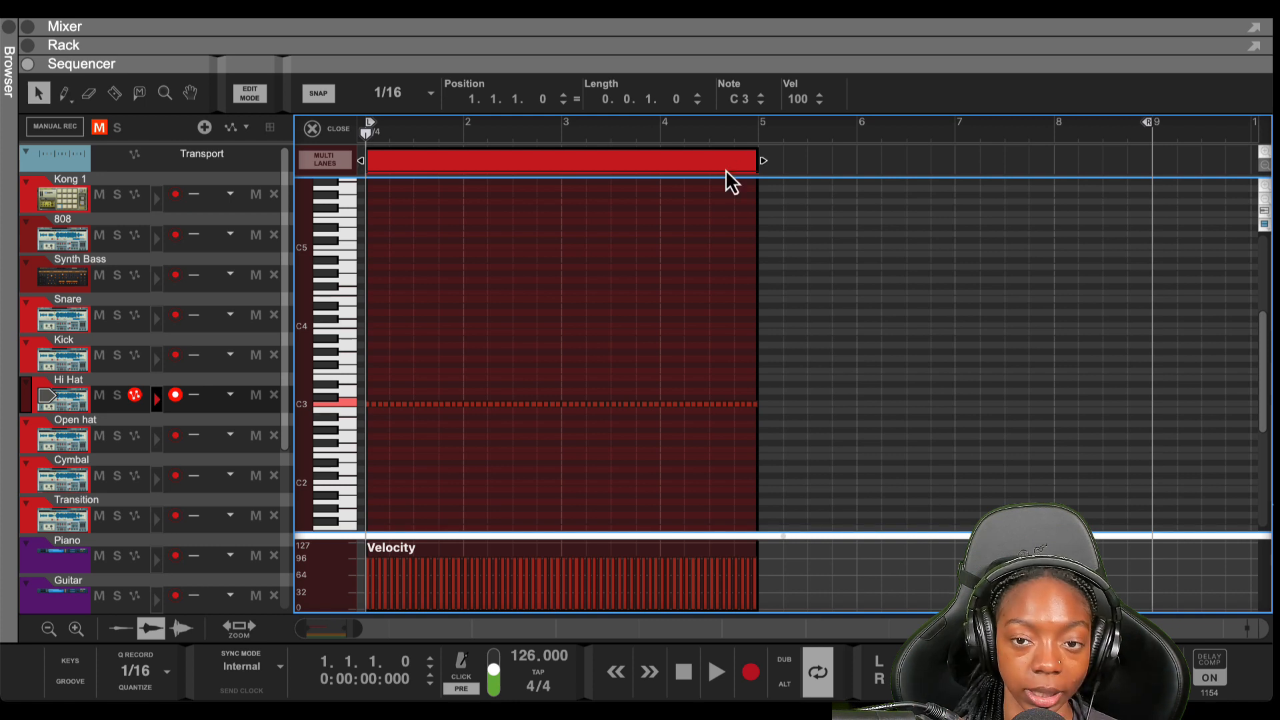
{"action": "left_click_drag", "start_coordinate": [760, 160], "coordinate": [1158, 180]}
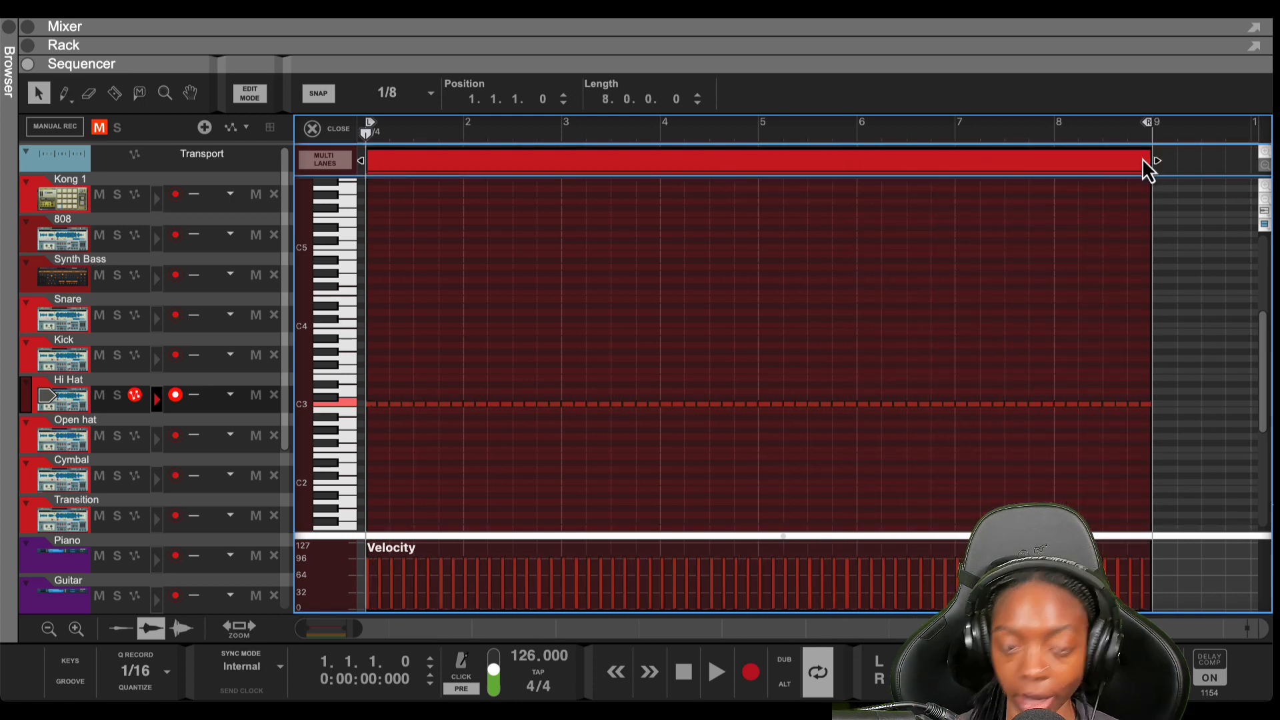
{"action": "key", "text": "ctrl+a"}
{"action": "key", "text": "space"}
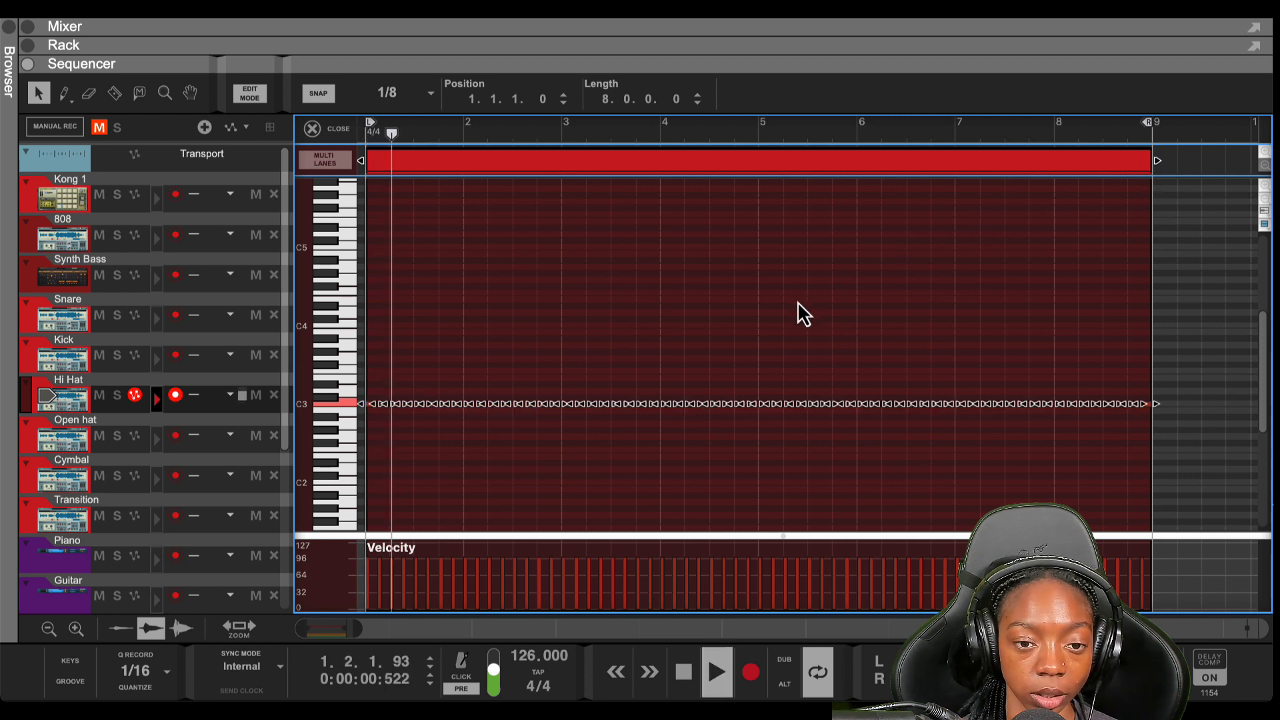
{"action": "left_click", "coordinate": [621, 310]}
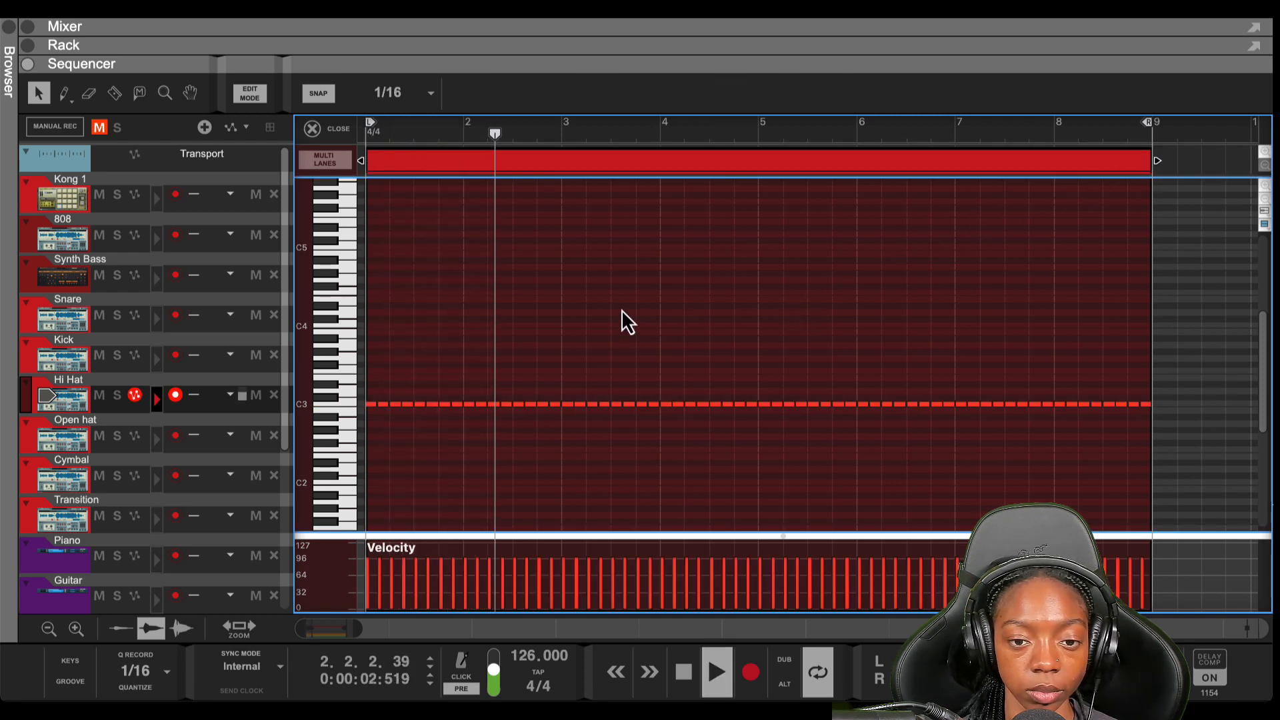
{"action": "scroll", "coordinate": [624, 332], "scroll_direction": "down", "scroll_amount": 1}
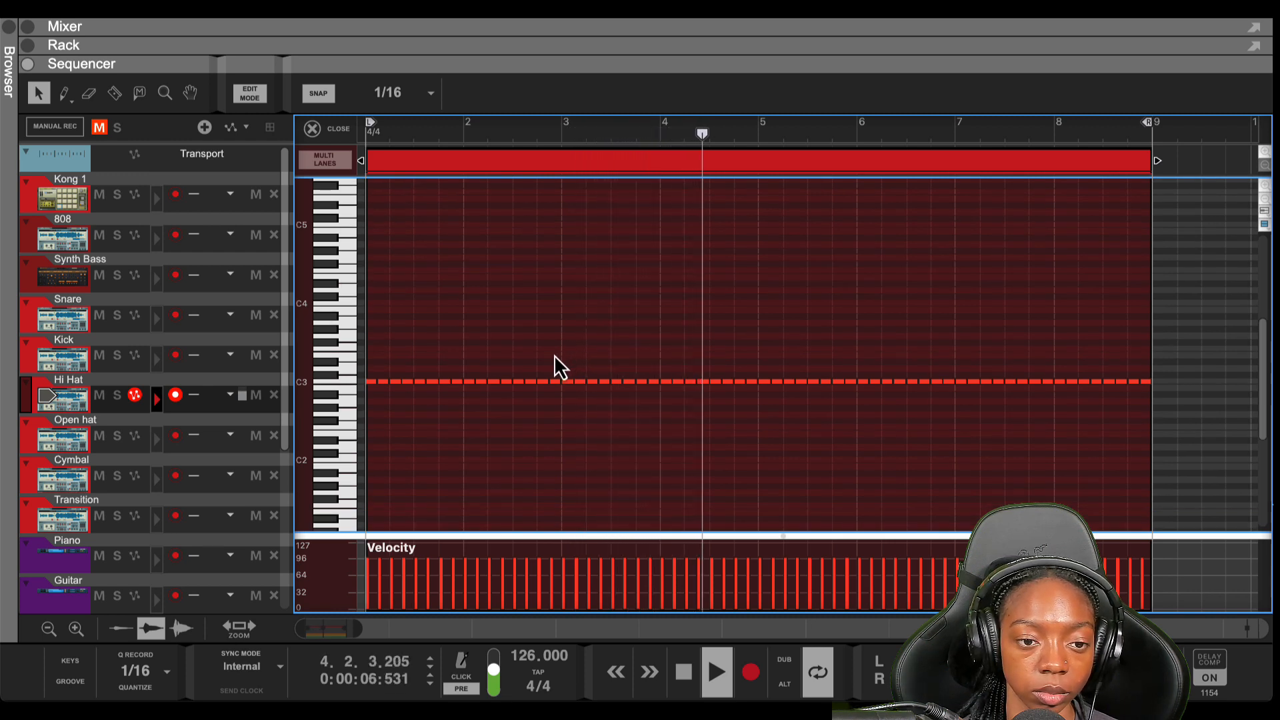
{"action": "key", "text": "space"}
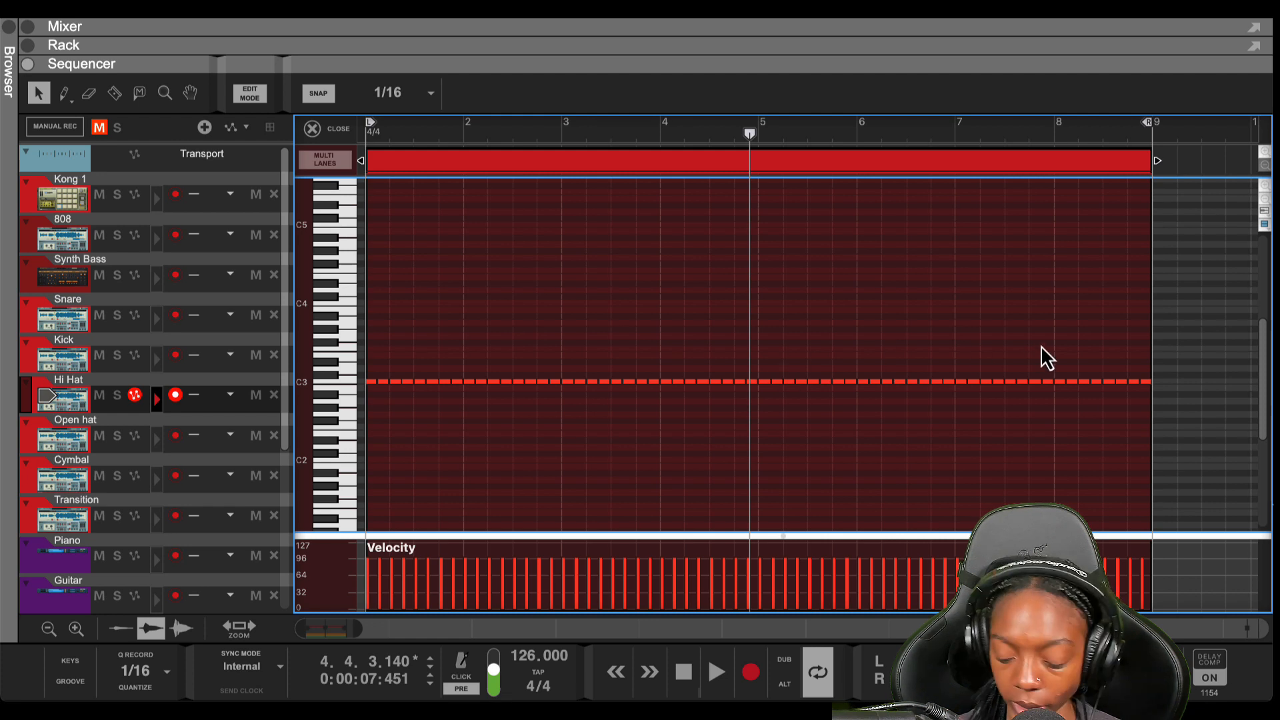
{"action": "key", "text": "shift+Return"}
{"action": "scroll", "coordinate": [851, 346], "scroll_direction": "down", "scroll_amount": 1}
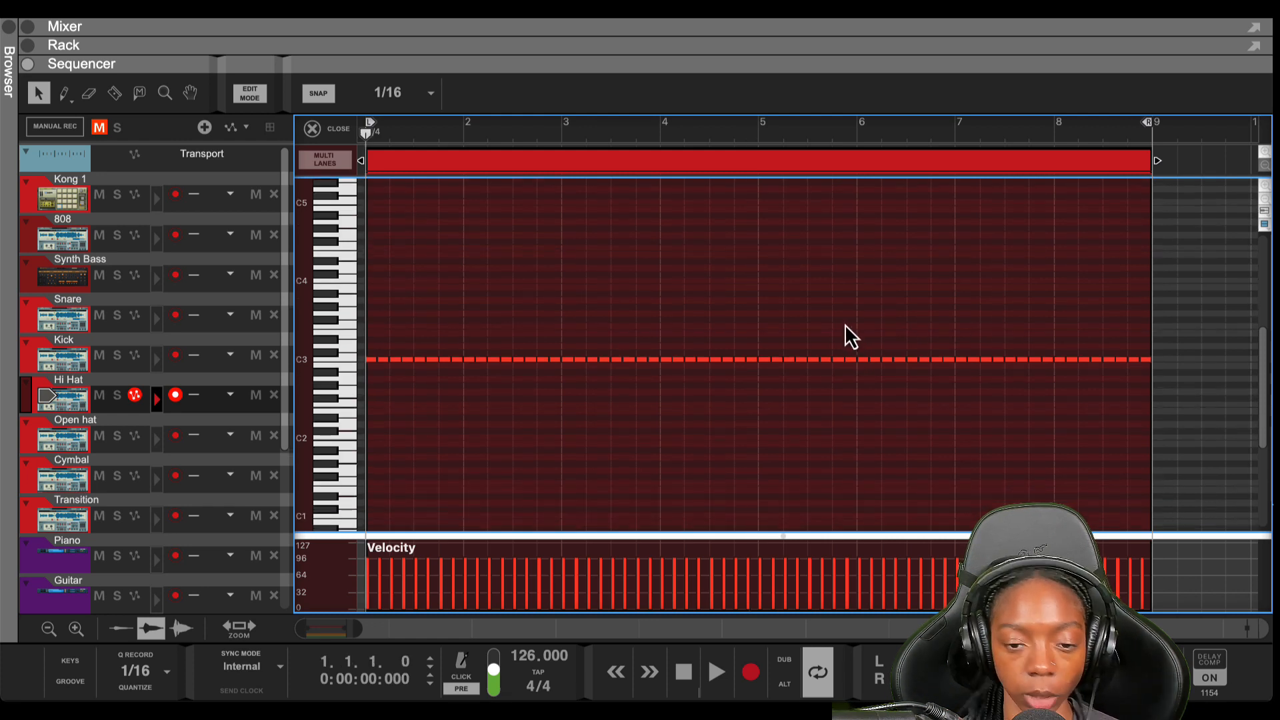
Delete every C3 hi-hat note after the first bar
{"action": "left_click_drag", "start_coordinate": [1161, 332], "coordinate": [474, 412]}
{"action": "key", "text": "Delete"}
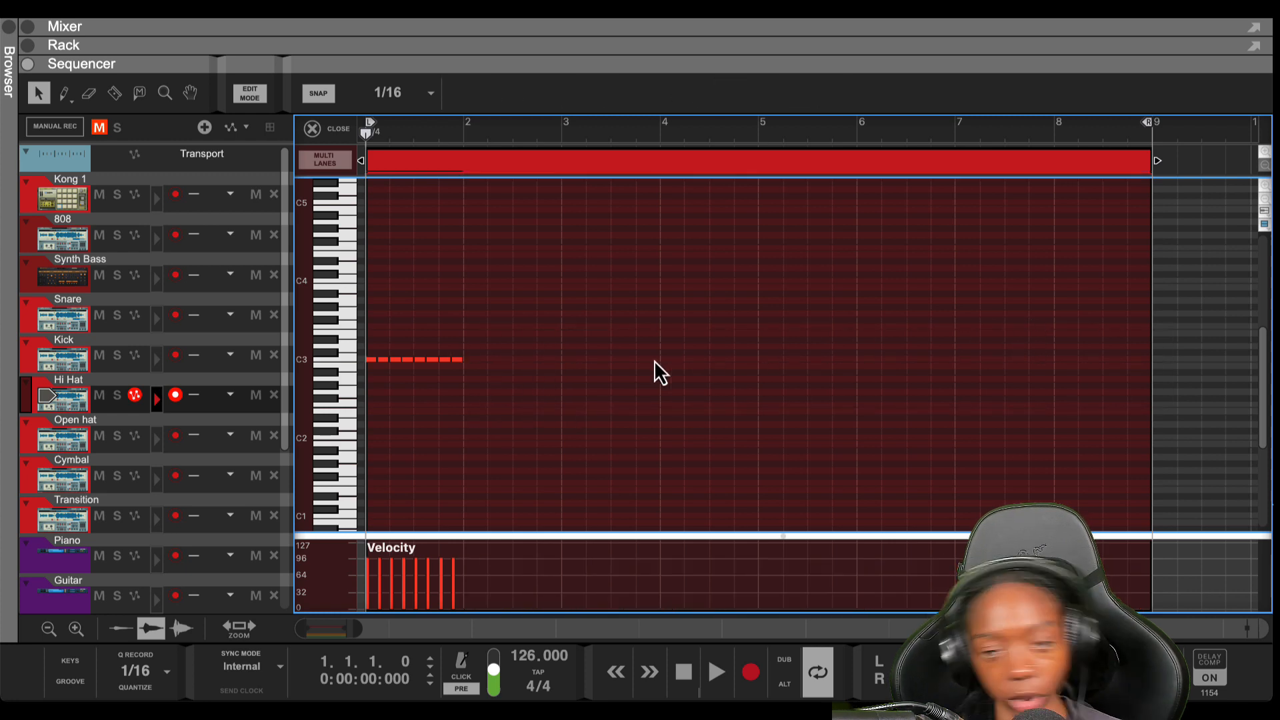
{"action": "scroll", "coordinate": [542, 359], "scroll_direction": "up", "scroll_amount": 5}
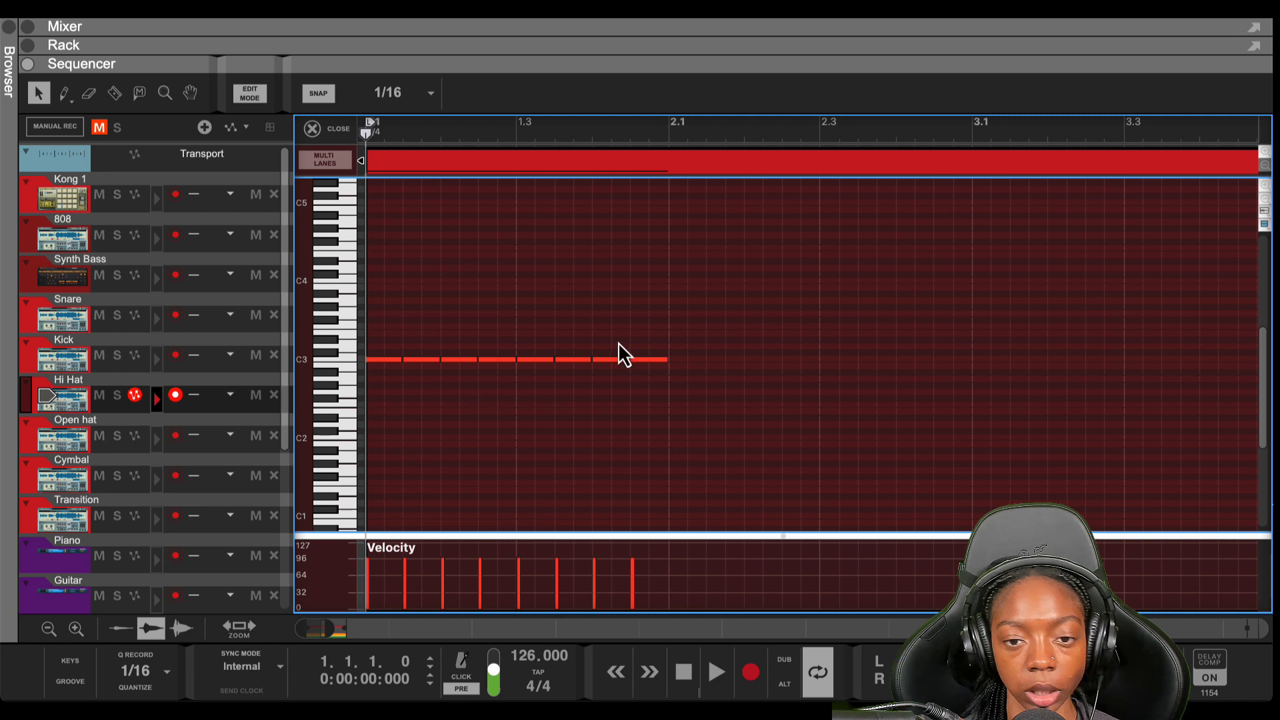
{"action": "left_click_drag", "start_coordinate": [618, 359], "coordinate": [344, 368]}
{"action": "left_click", "coordinate": [479, 382]}
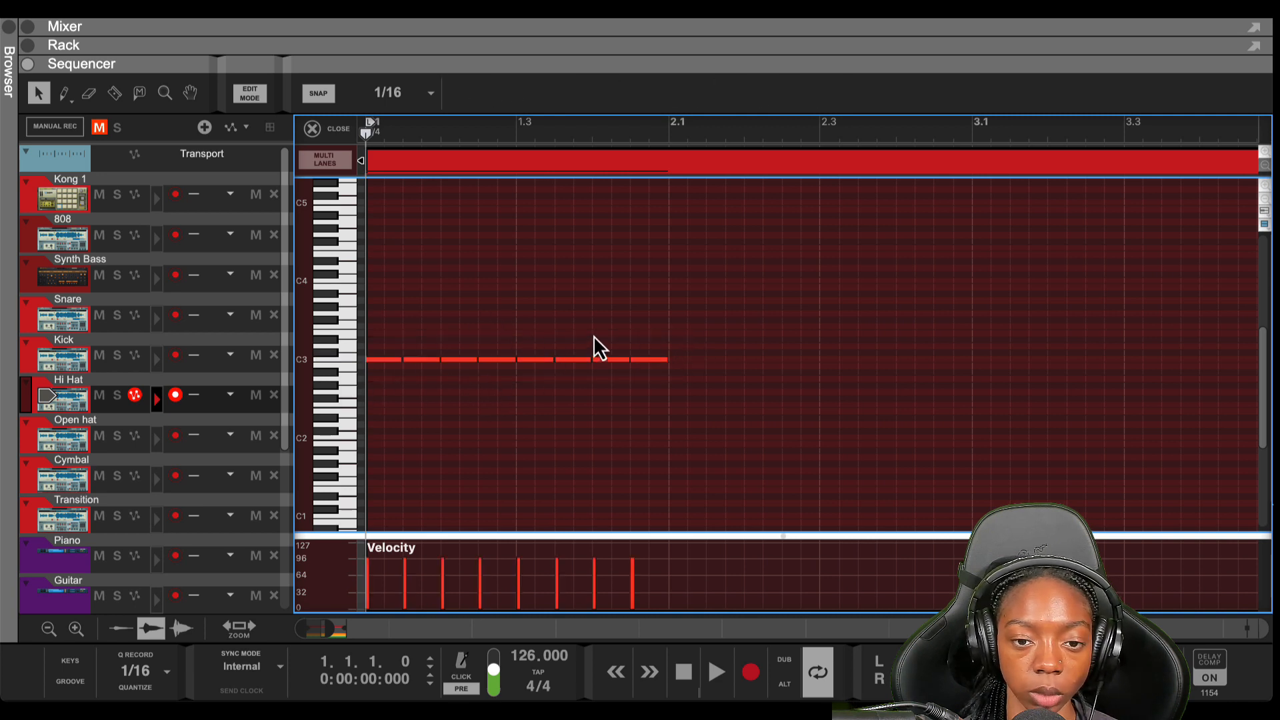
Move the C3 note at 1.2.3 one 16th later to 1.2.4 and audition the pattern
{"action": "left_click", "coordinate": [514, 360]}
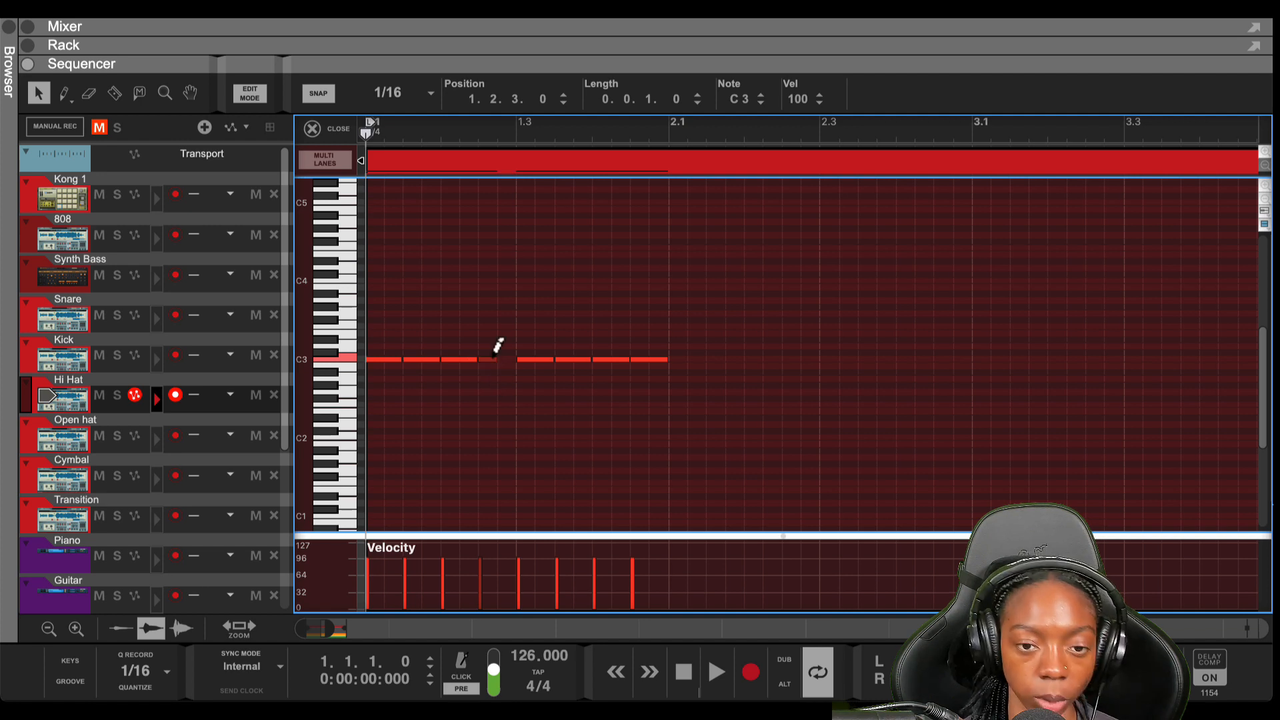
{"action": "left_click_drag", "start_coordinate": [496, 353], "coordinate": [494, 371]}
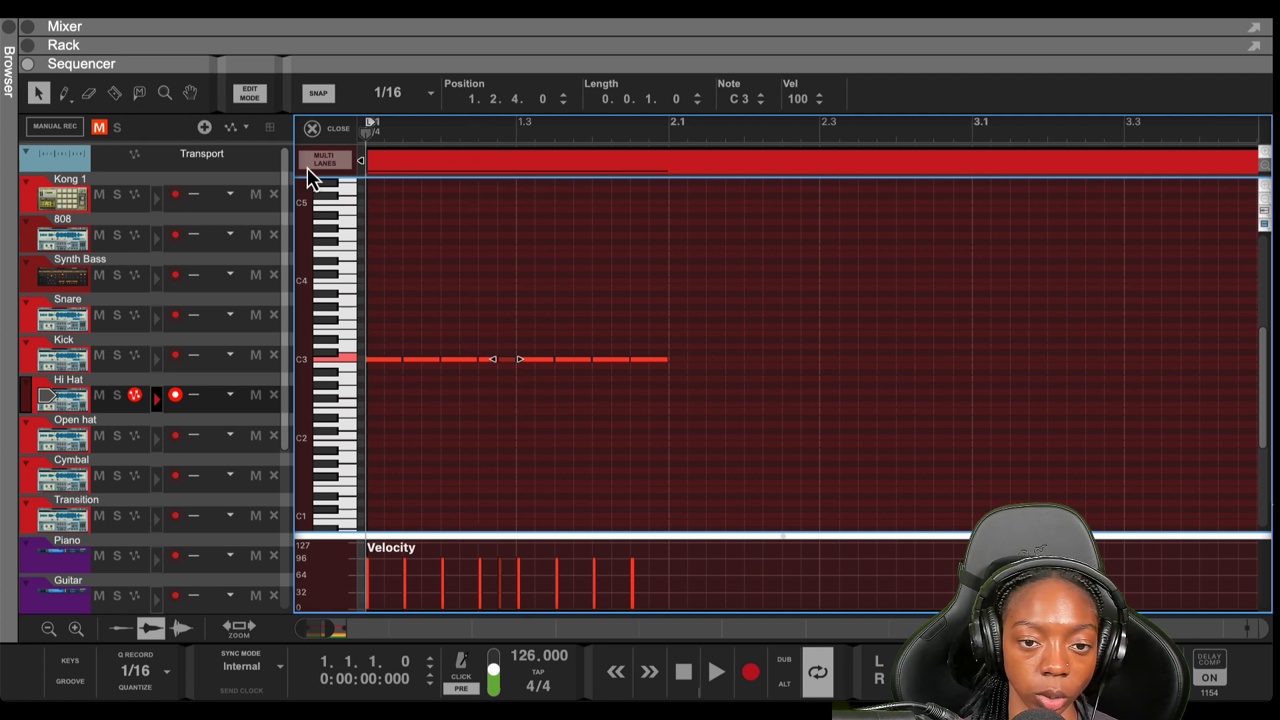
{"action": "key", "text": "space"}
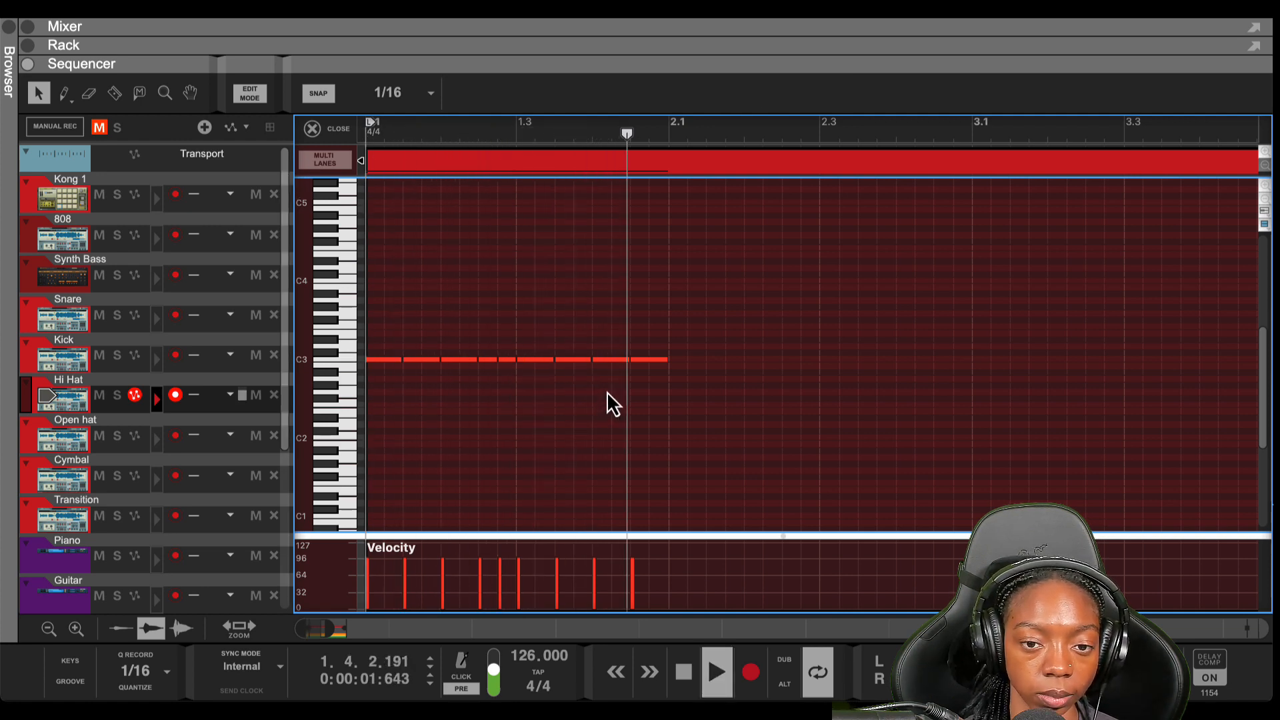
{"action": "key", "text": "space"}
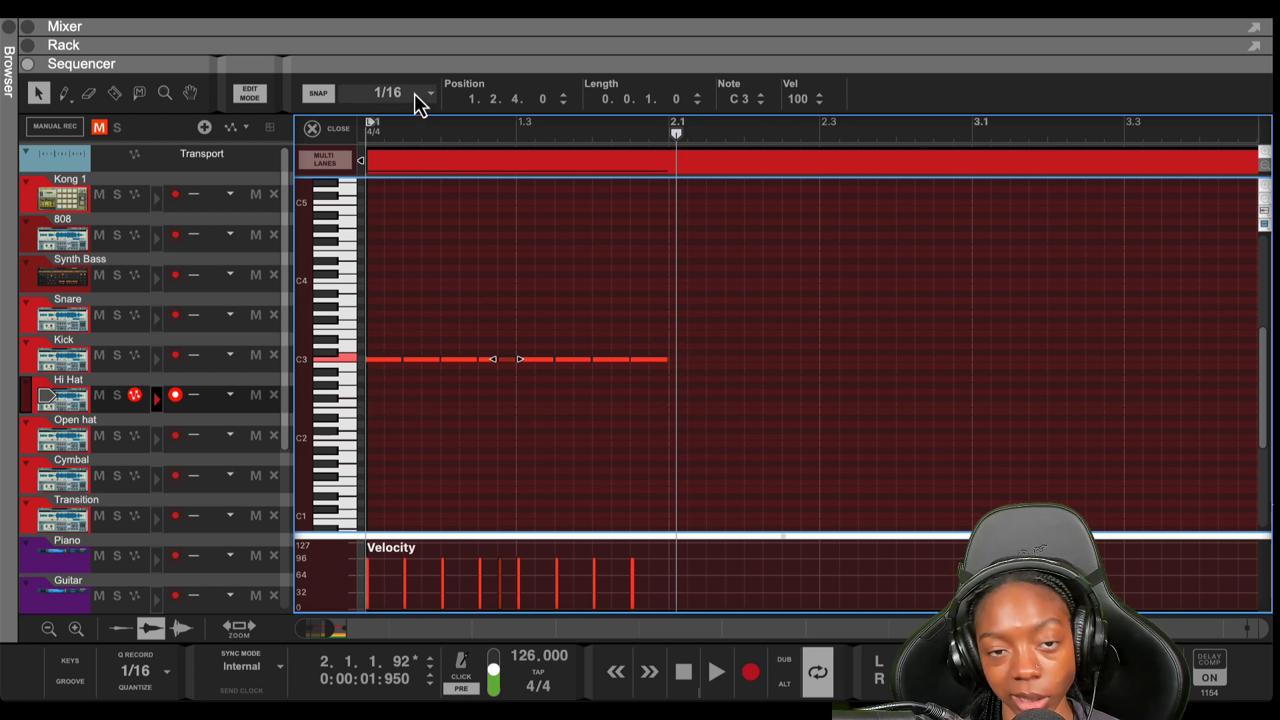
{"action": "left_click", "coordinate": [614, 290]}
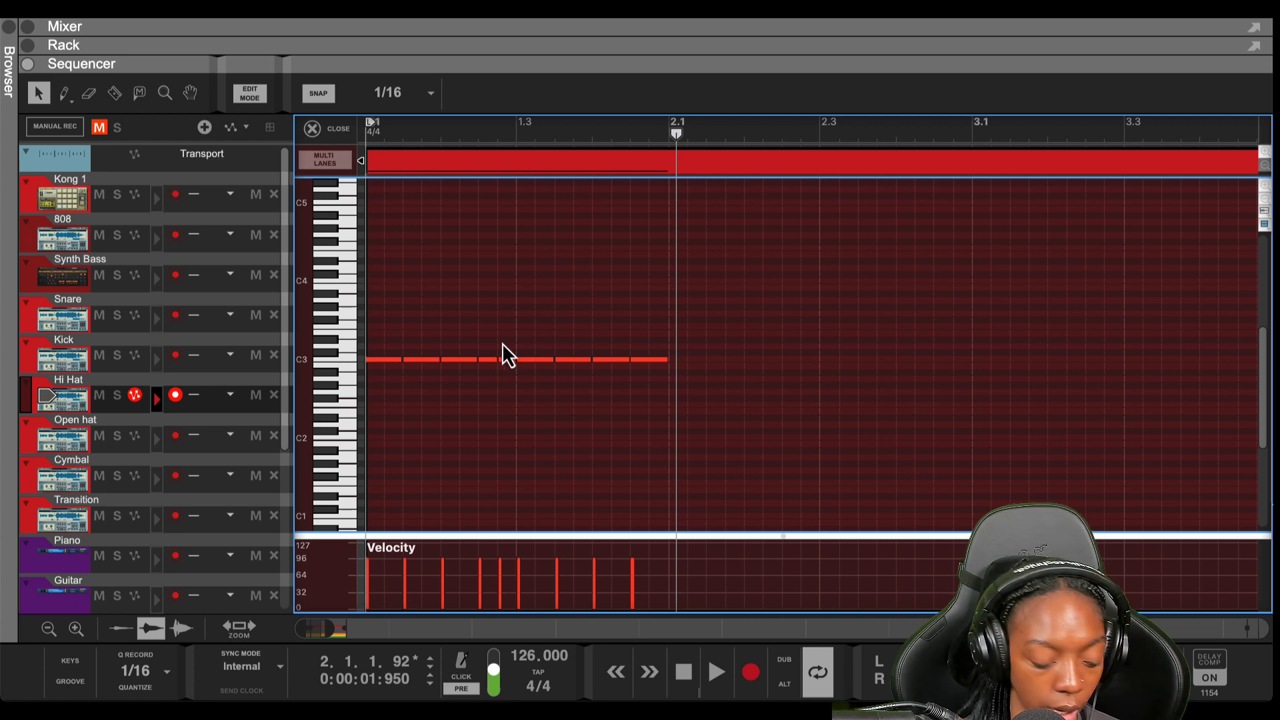
{"action": "scroll", "coordinate": [502, 343], "scroll_direction": "up", "scroll_amount": 5}
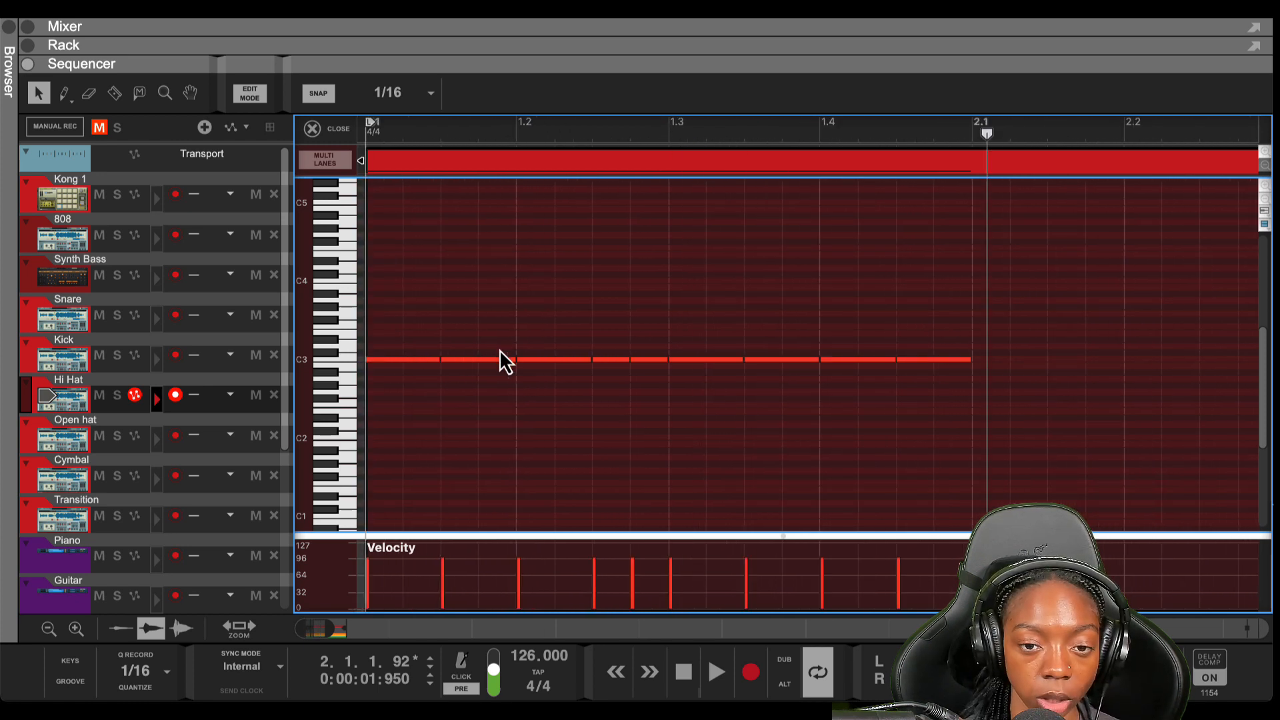
Set snap to 1/32 and turn the note at 1.2.3 into a quick 32nd-note roll
{"action": "left_click", "coordinate": [430, 94]}
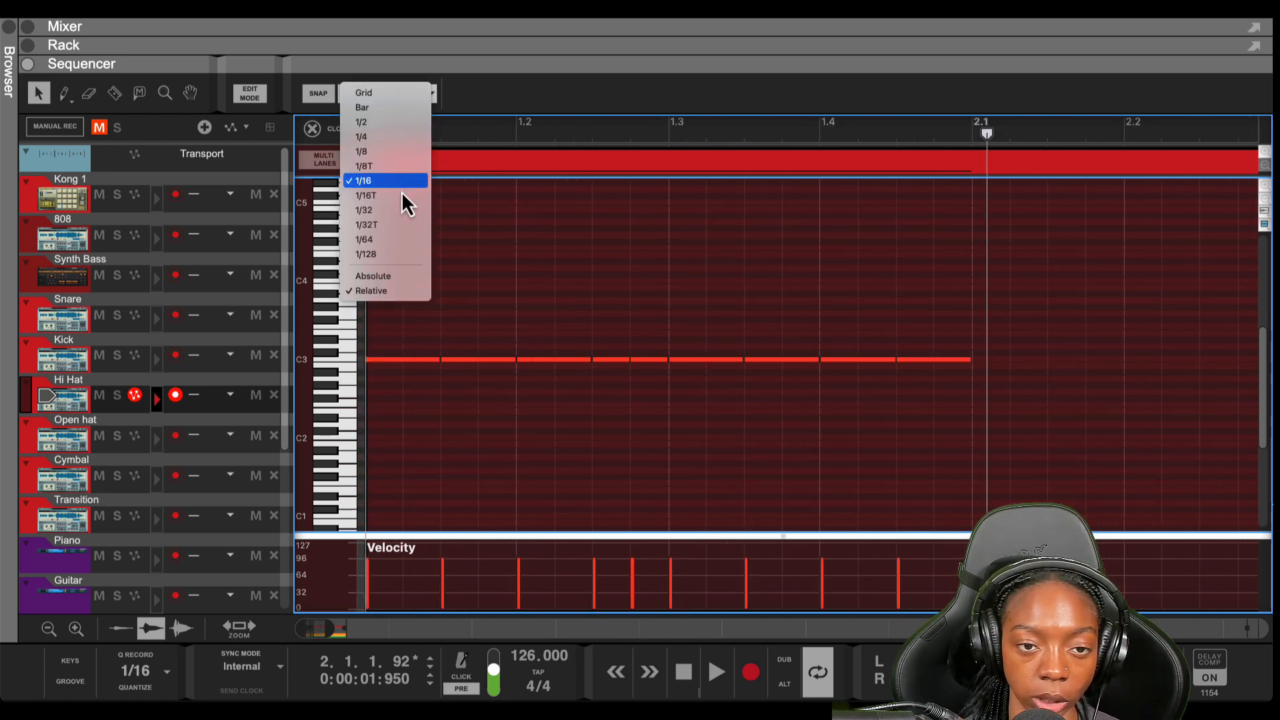
{"action": "left_click", "coordinate": [399, 210]}
{"action": "left_click", "coordinate": [619, 359]}
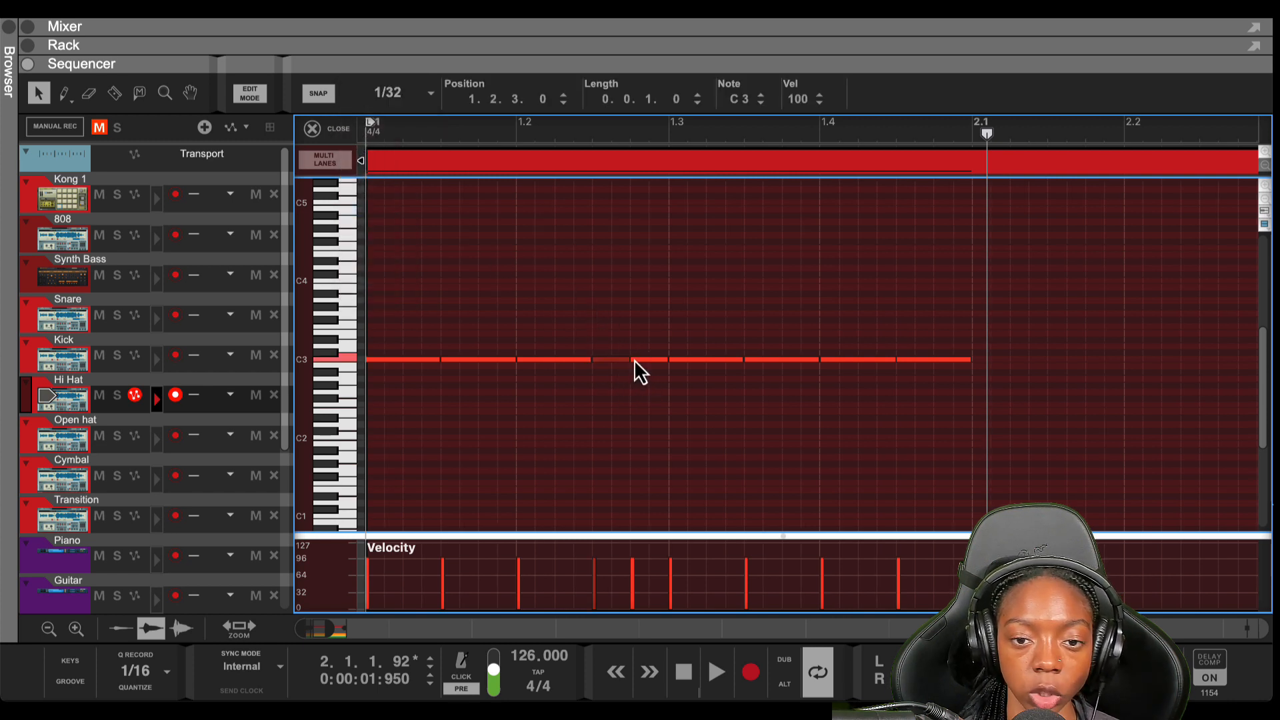
{"action": "left_click_drag", "start_coordinate": [619, 361], "coordinate": [650, 368]}
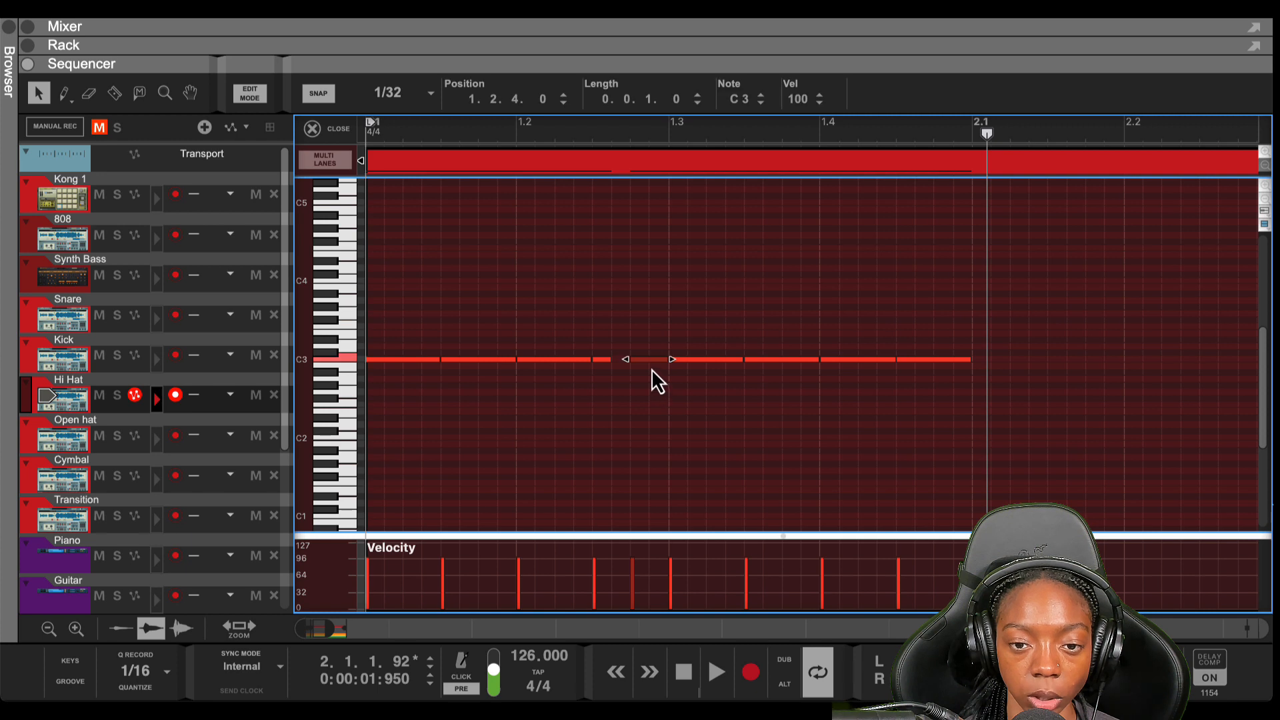
{"action": "key", "text": "Delete"}
{"action": "left_click", "coordinate": [605, 361]}
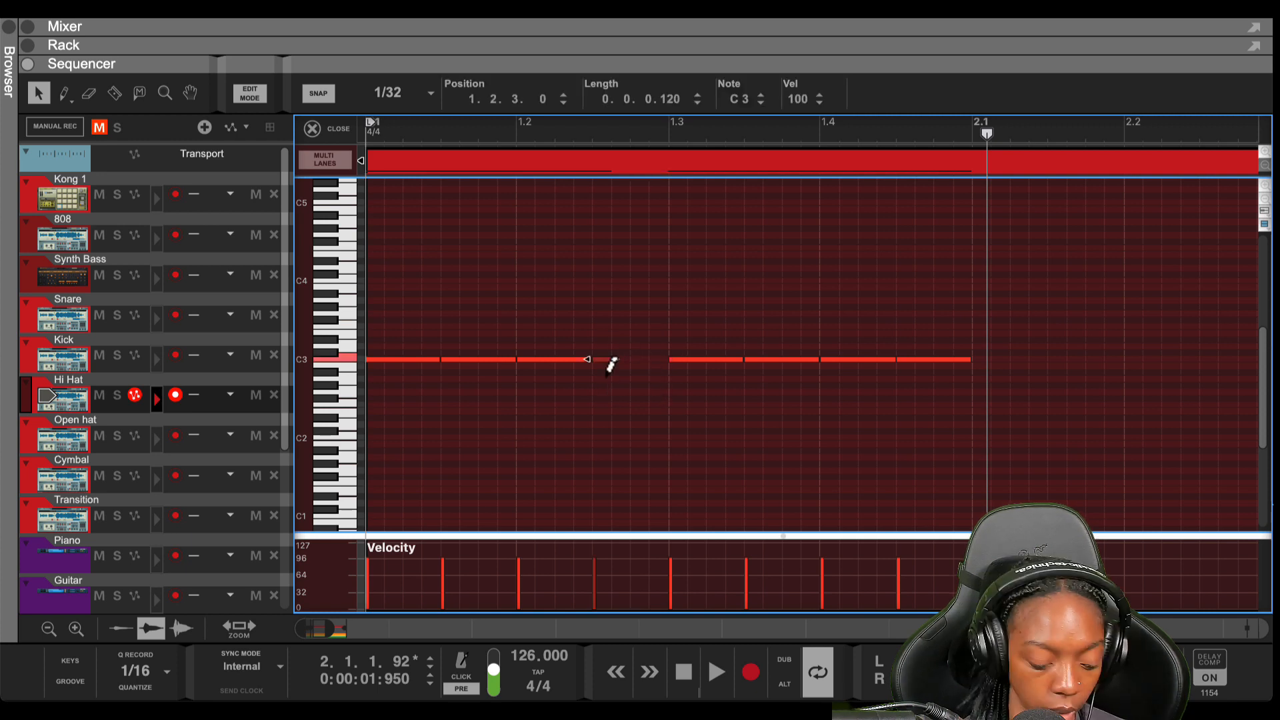
{"action": "key", "text": "super+d"}
{"action": "key", "text": "super+d"}
{"action": "key", "text": "super+d"}
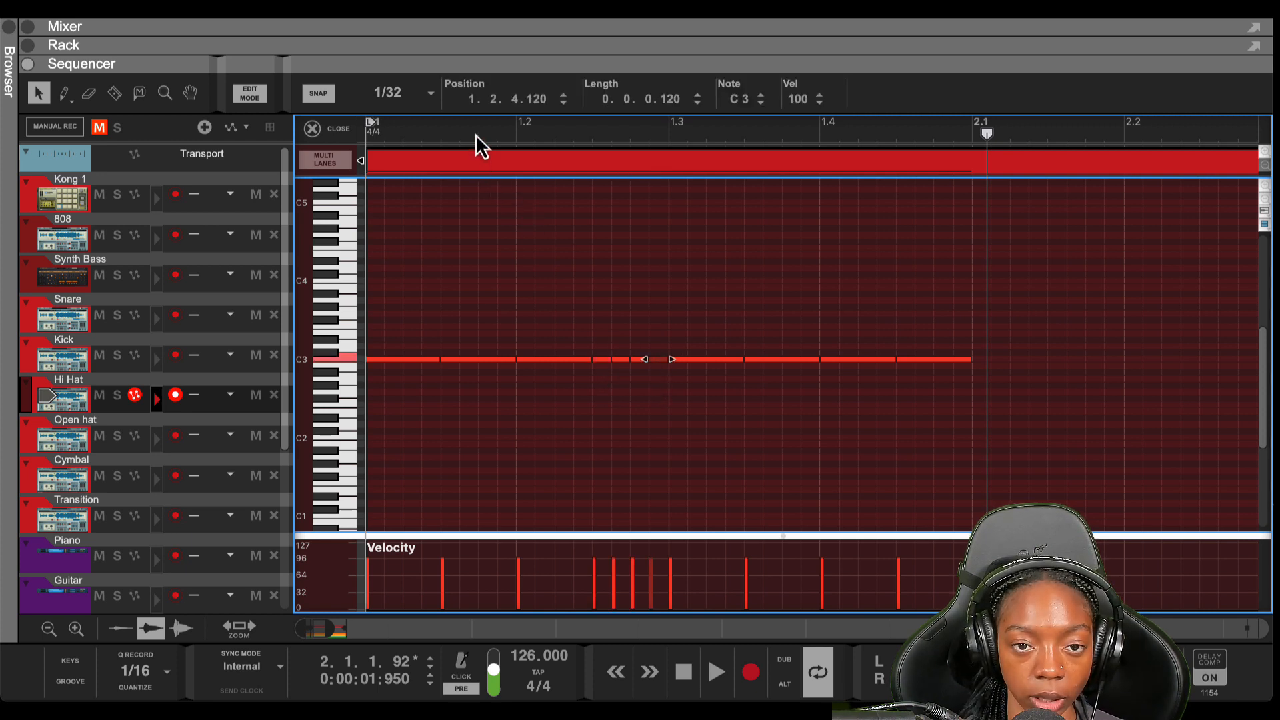
{"action": "left_click", "coordinate": [474, 134]}
{"action": "key", "text": "space"}
{"action": "key", "text": "space"}
{"action": "key", "text": "shift+Return"}
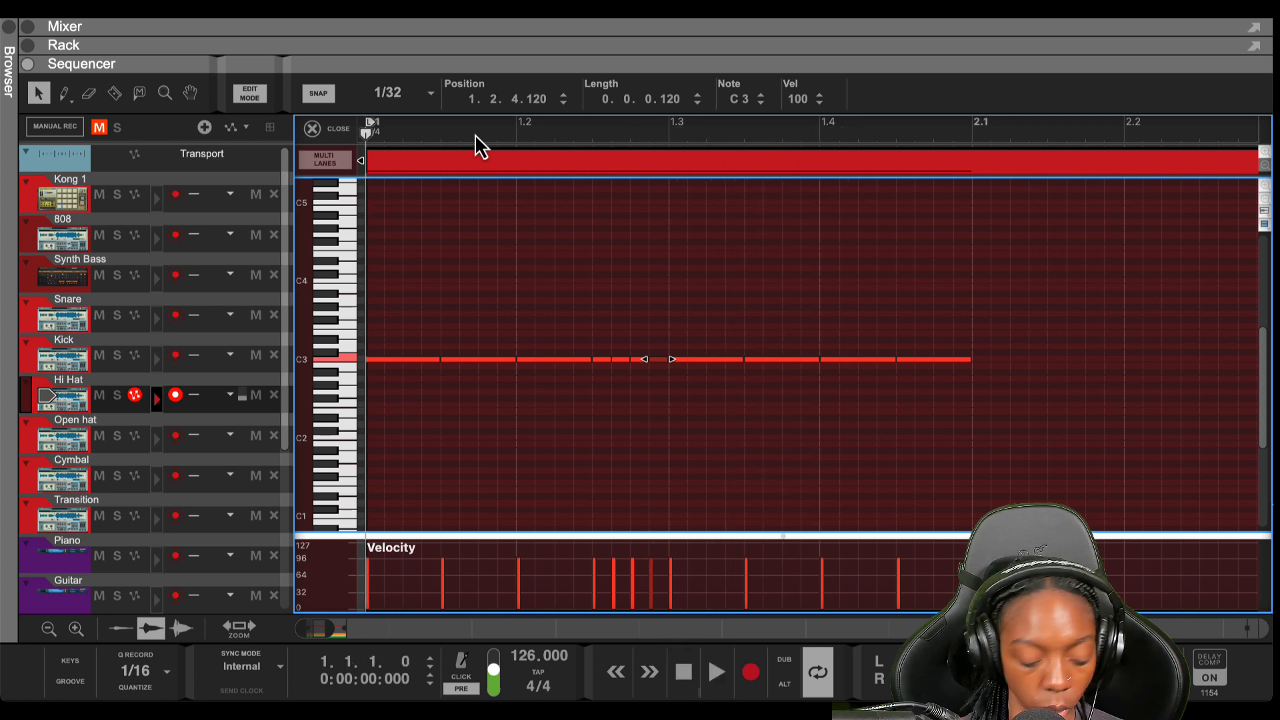
Add a C3 note after bar 1's last hi-hat, then duplicate bar 1's notes into bar 2
{"action": "scroll", "coordinate": [477, 159], "scroll_direction": "down", "scroll_amount": 5}
{"action": "left_click", "coordinate": [585, 324]}
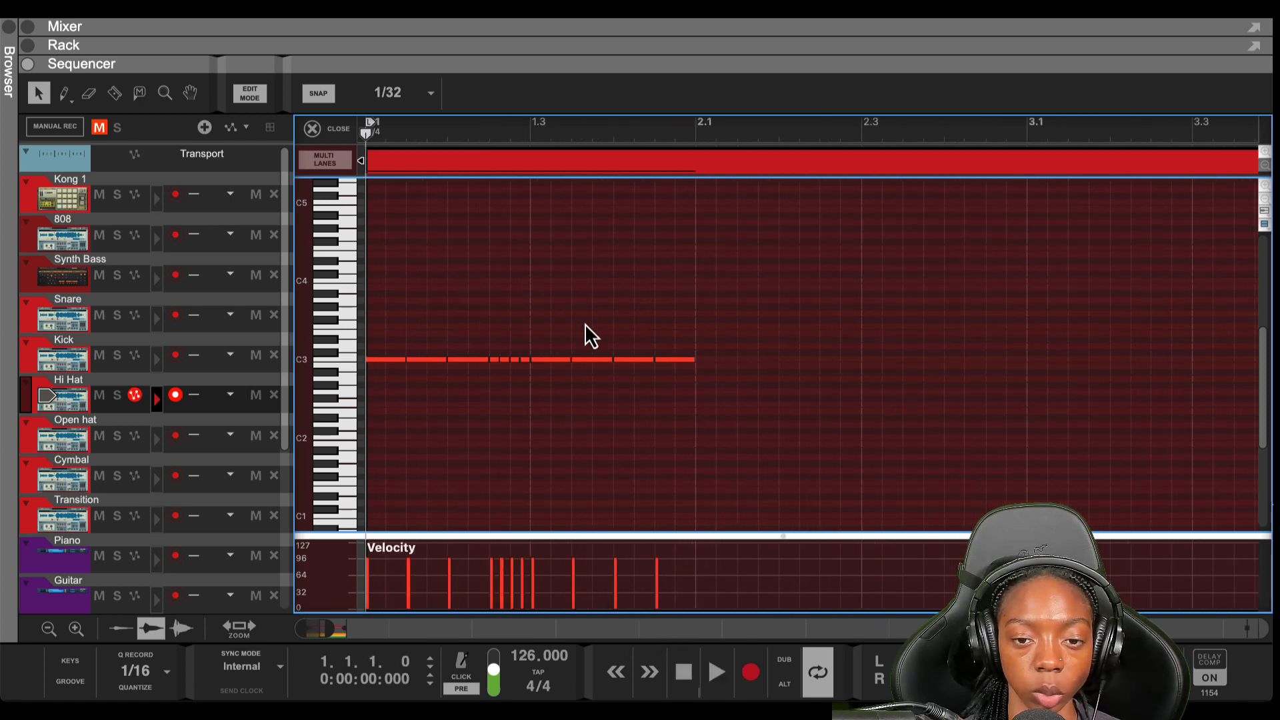
{"action": "left_click", "coordinate": [698, 360]}
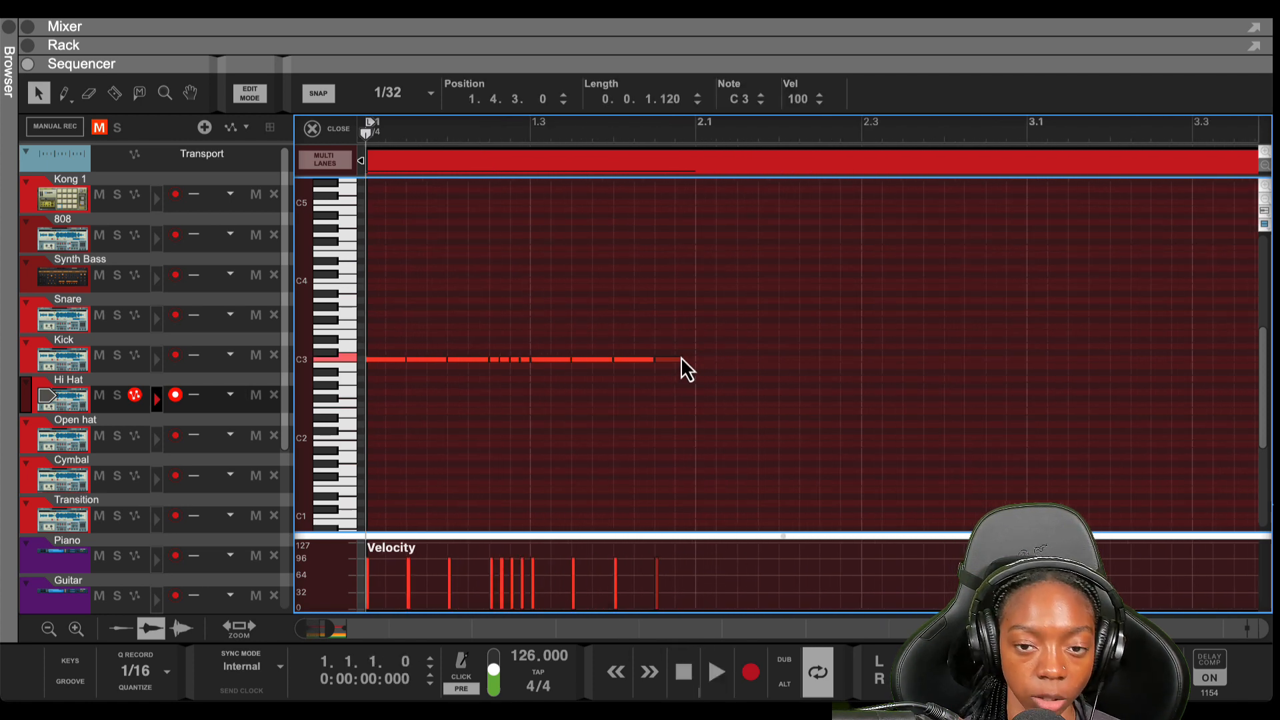
{"action": "left_click", "coordinate": [679, 360], "text": "alt"}
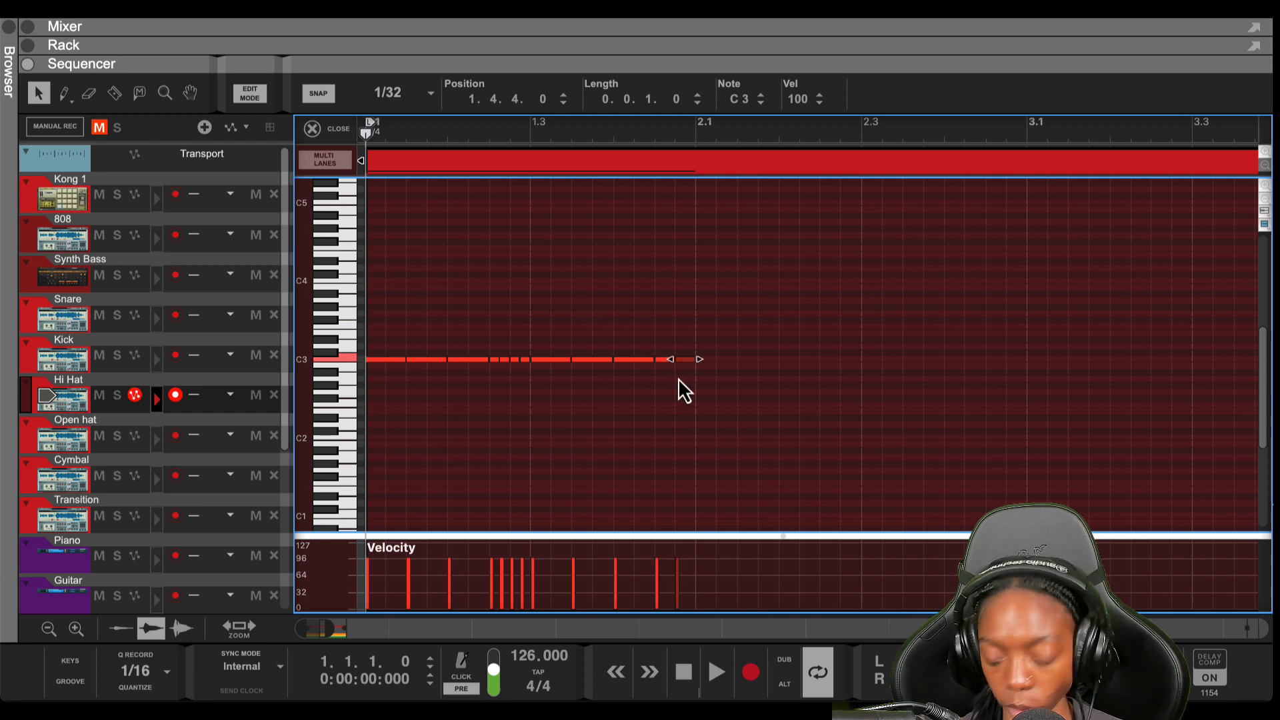
{"action": "key", "text": "space"}
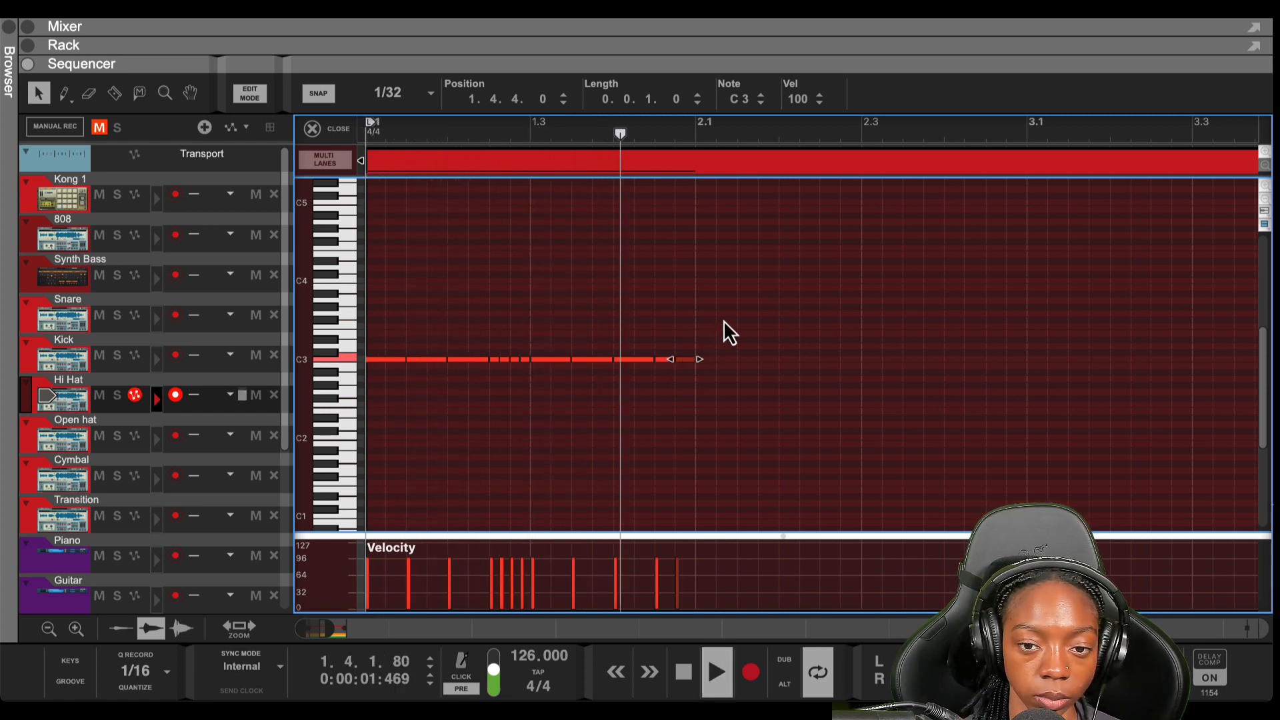
{"action": "key", "text": "space"}
{"action": "left_click_drag", "start_coordinate": [722, 320], "coordinate": [375, 373]}
{"action": "key", "text": "ctrl+d"}
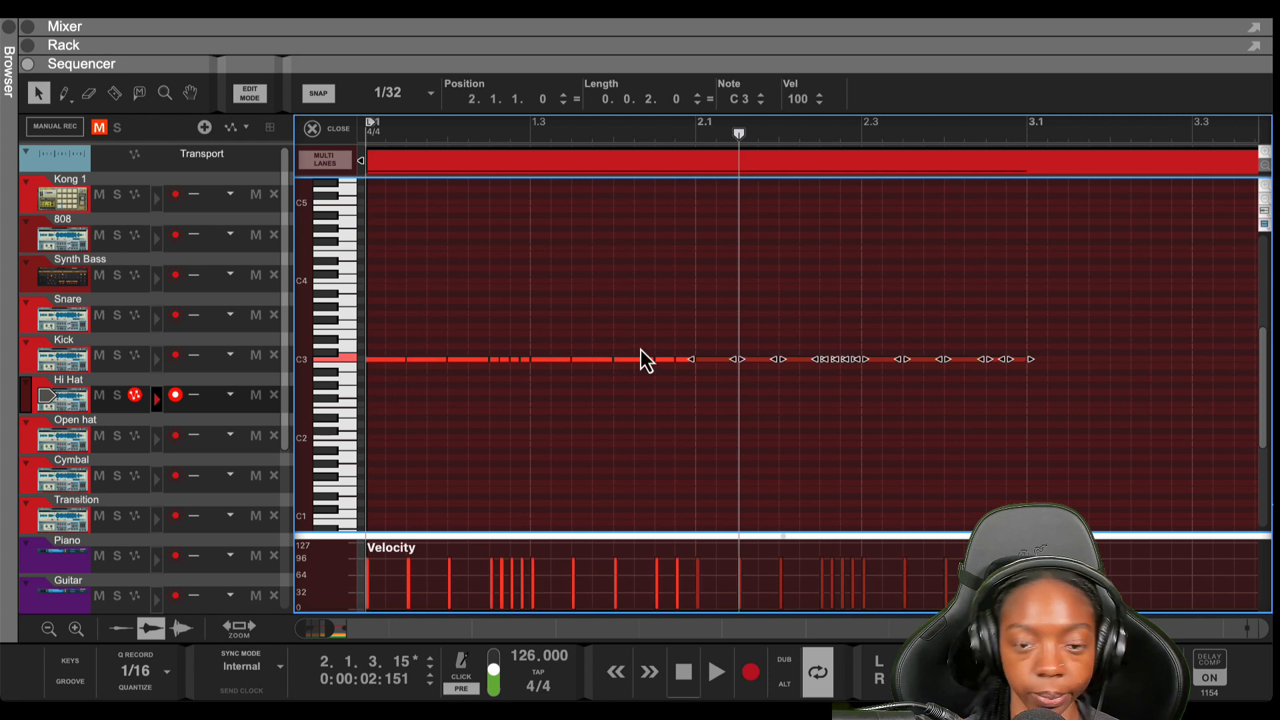
Delete the bar-2 notes around 2.3 and duplicate the 2.2 note into 2.2.3
{"action": "key", "text": "shift+Return"}
{"action": "left_click", "coordinate": [803, 345]}
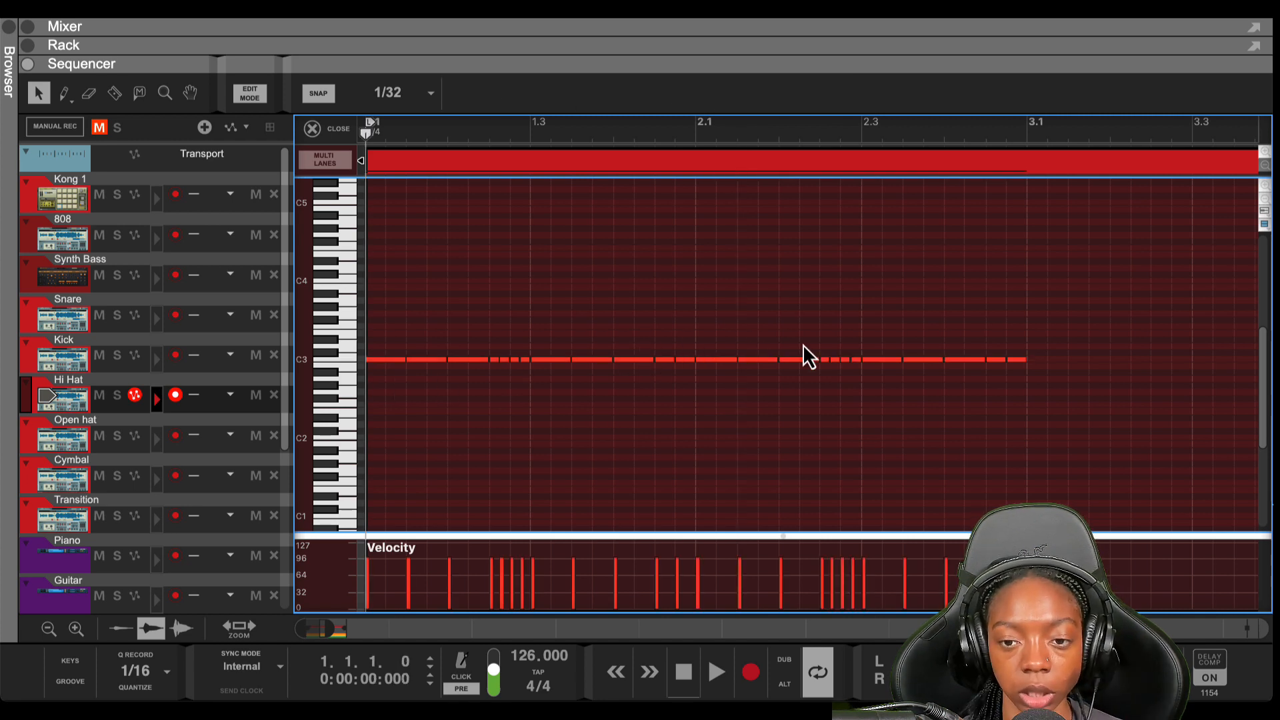
{"action": "left_click_drag", "start_coordinate": [856, 385], "coordinate": [860, 384]}
{"action": "key", "text": "Delete"}
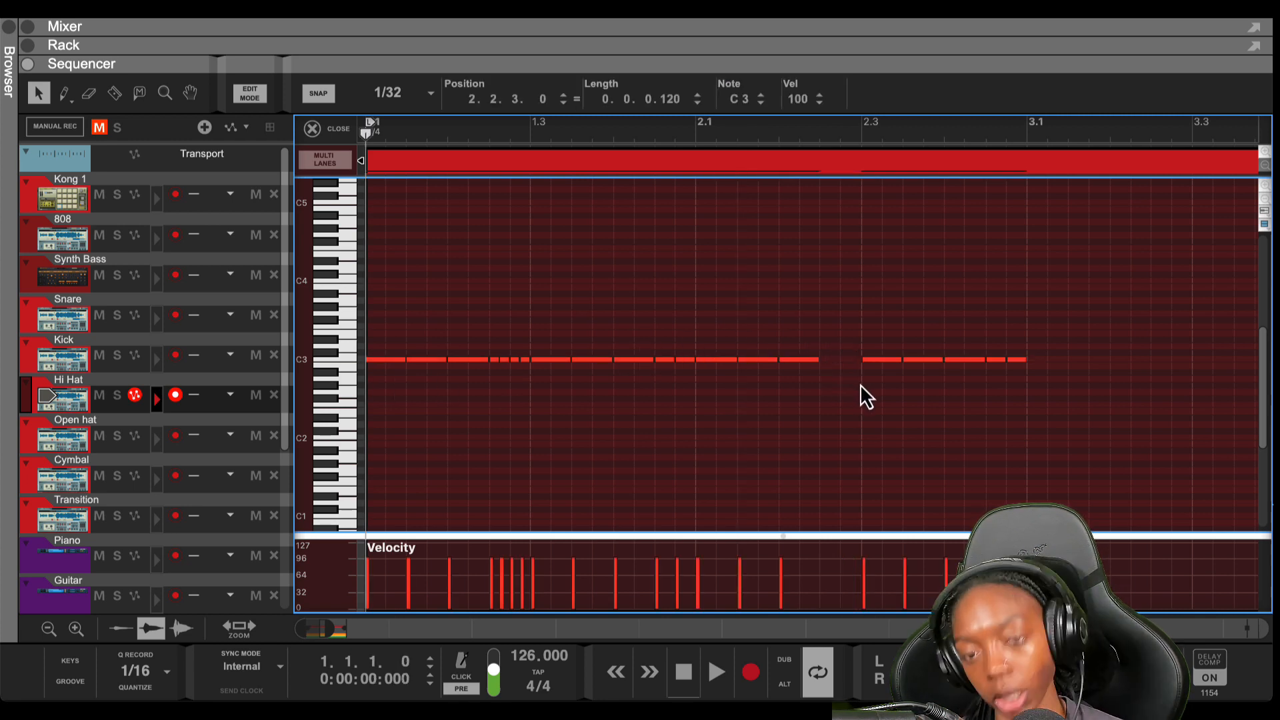
{"action": "left_click", "coordinate": [795, 364]}
{"action": "key", "text": "ctrl+d"}
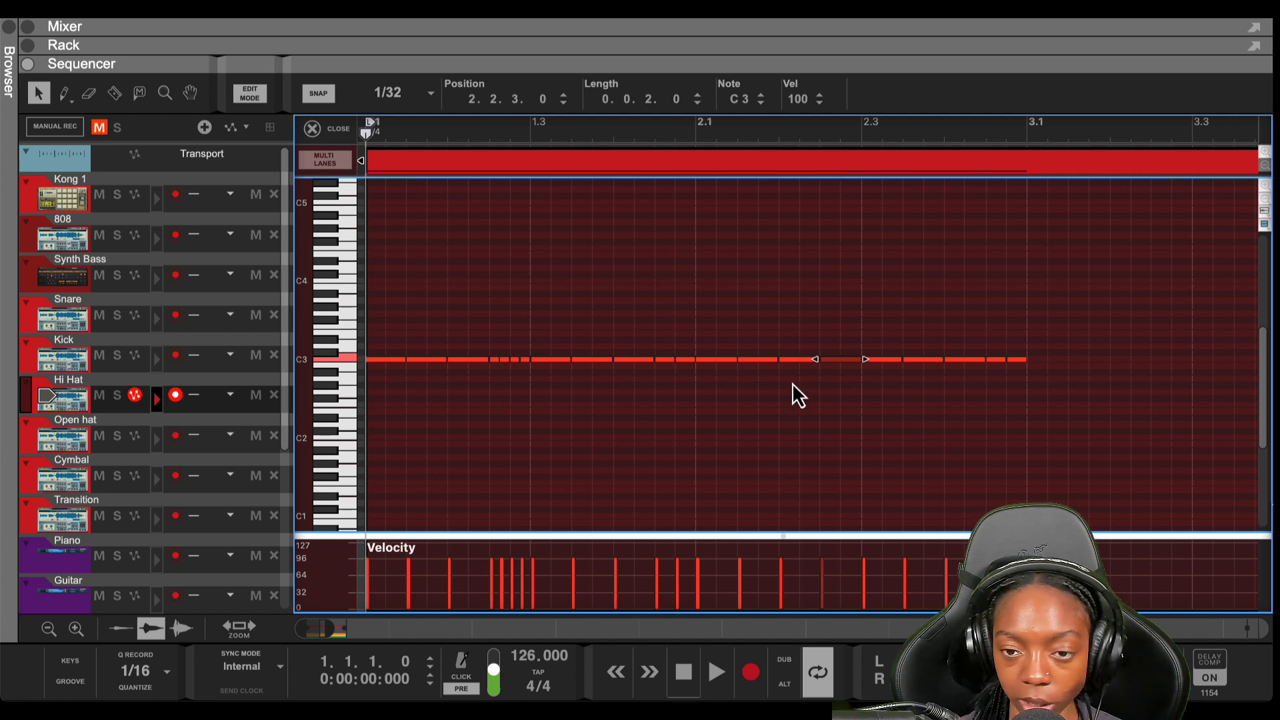
{"action": "left_click", "coordinate": [891, 434]}
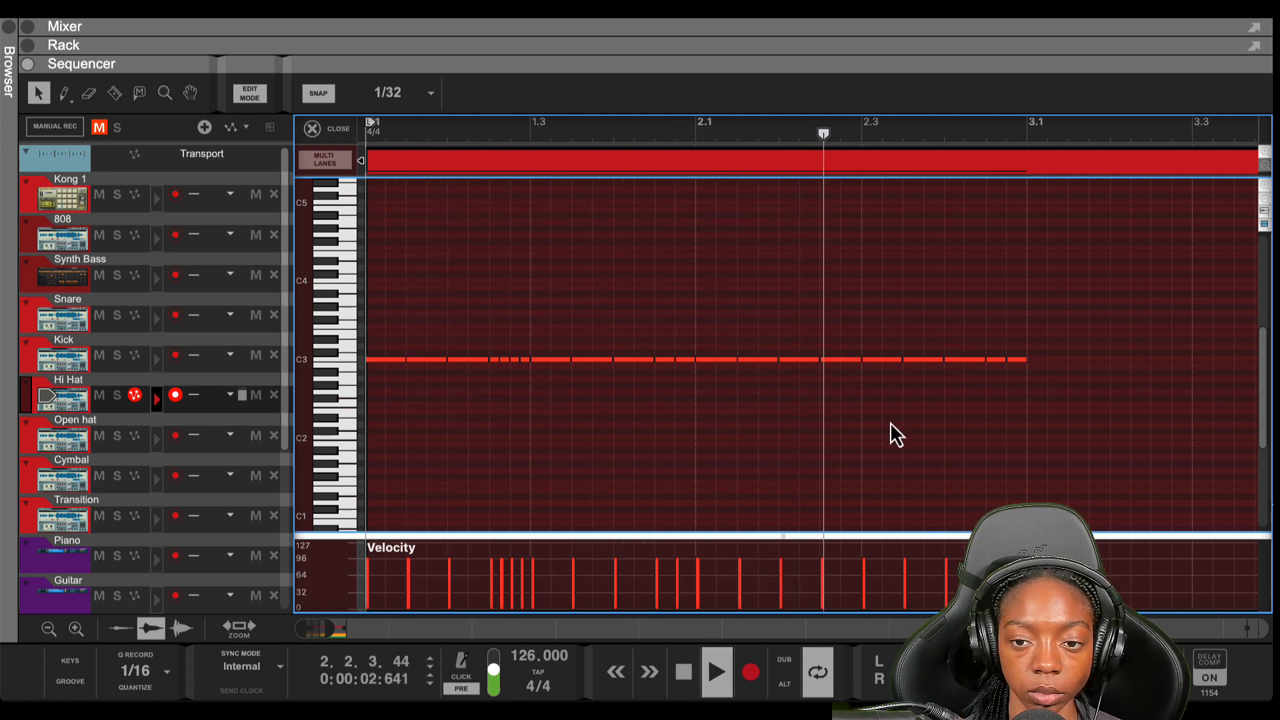
{"action": "key", "text": "space"}
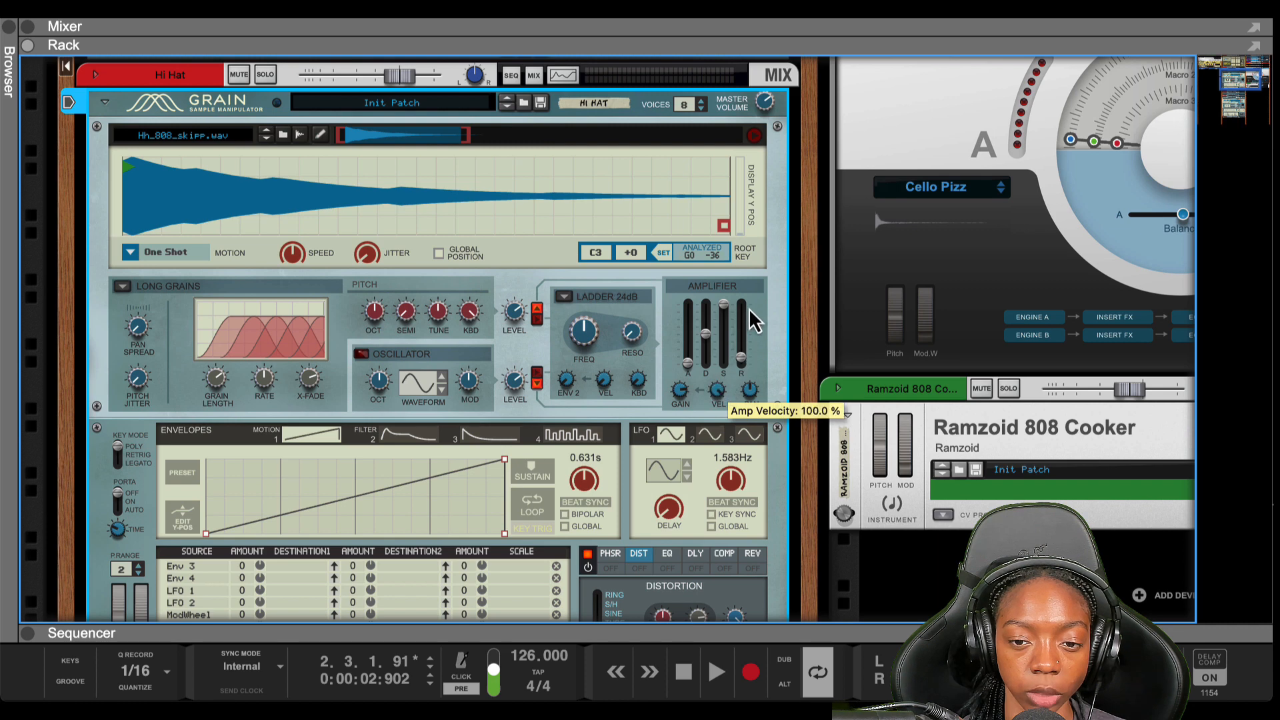
Raise Grain's distortion tone to 100% and select all hi-hat notes in the velocity lane
{"action": "left_click_drag", "start_coordinate": [698, 617], "coordinate": [723, 223]}
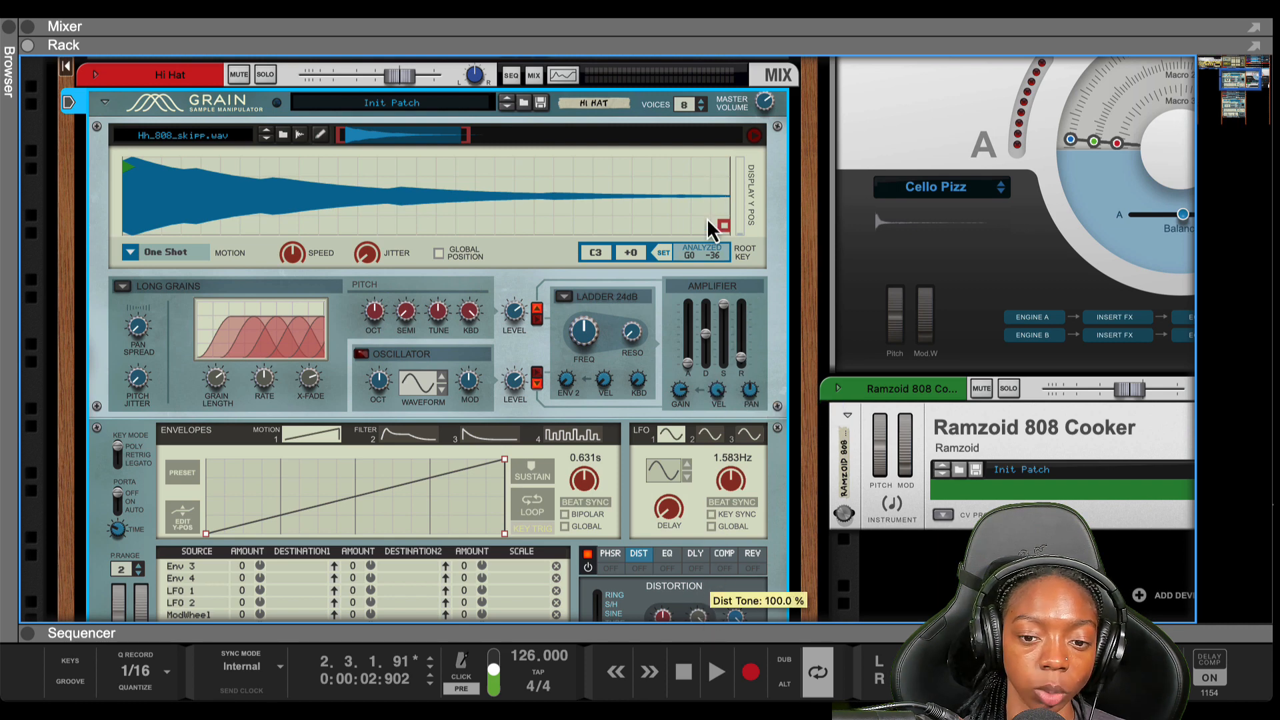
{"action": "left_click_drag", "start_coordinate": [694, 645], "coordinate": [688, 274]}
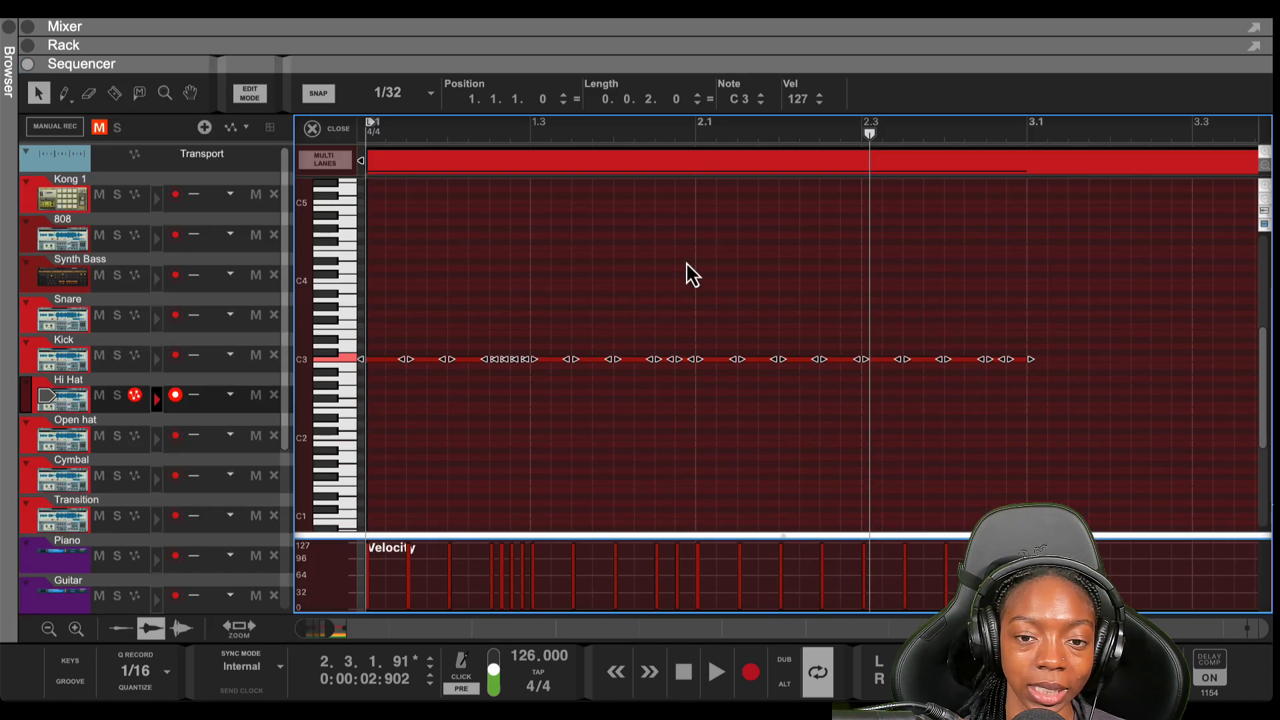
{"action": "left_click_drag", "start_coordinate": [1067, 584], "coordinate": [341, 599]}
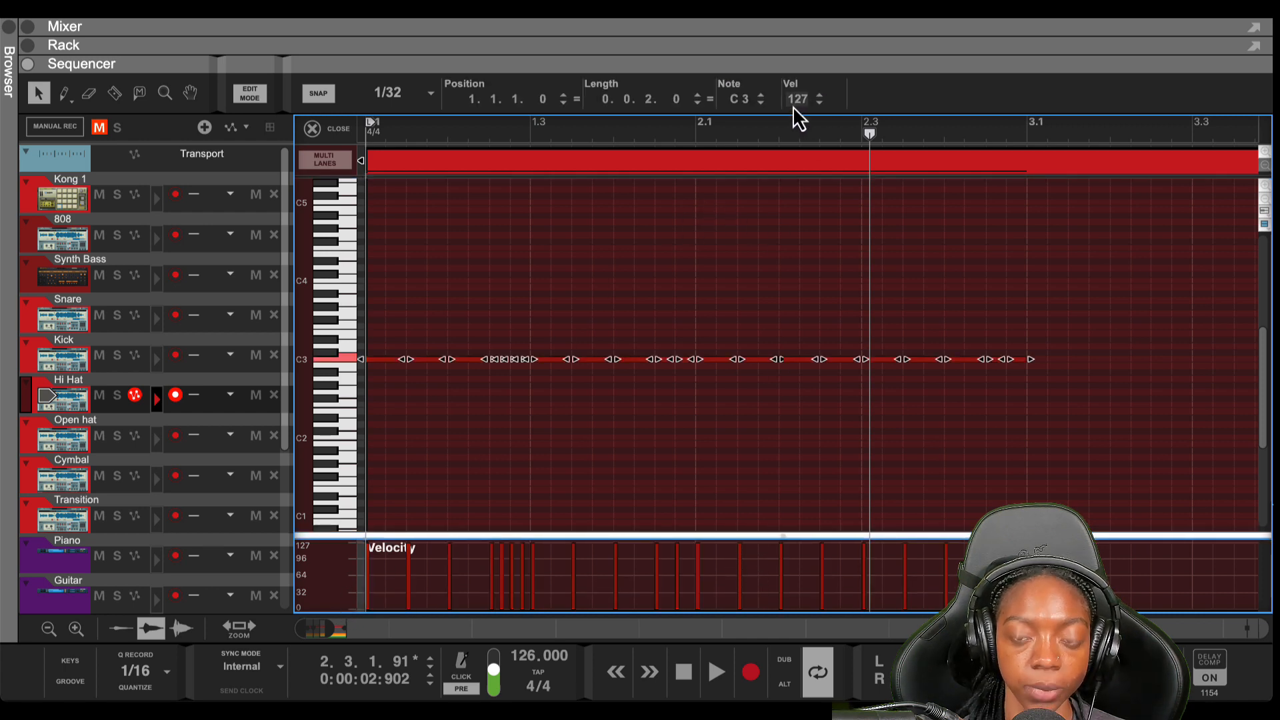
{"action": "key", "text": "shift+Return"}
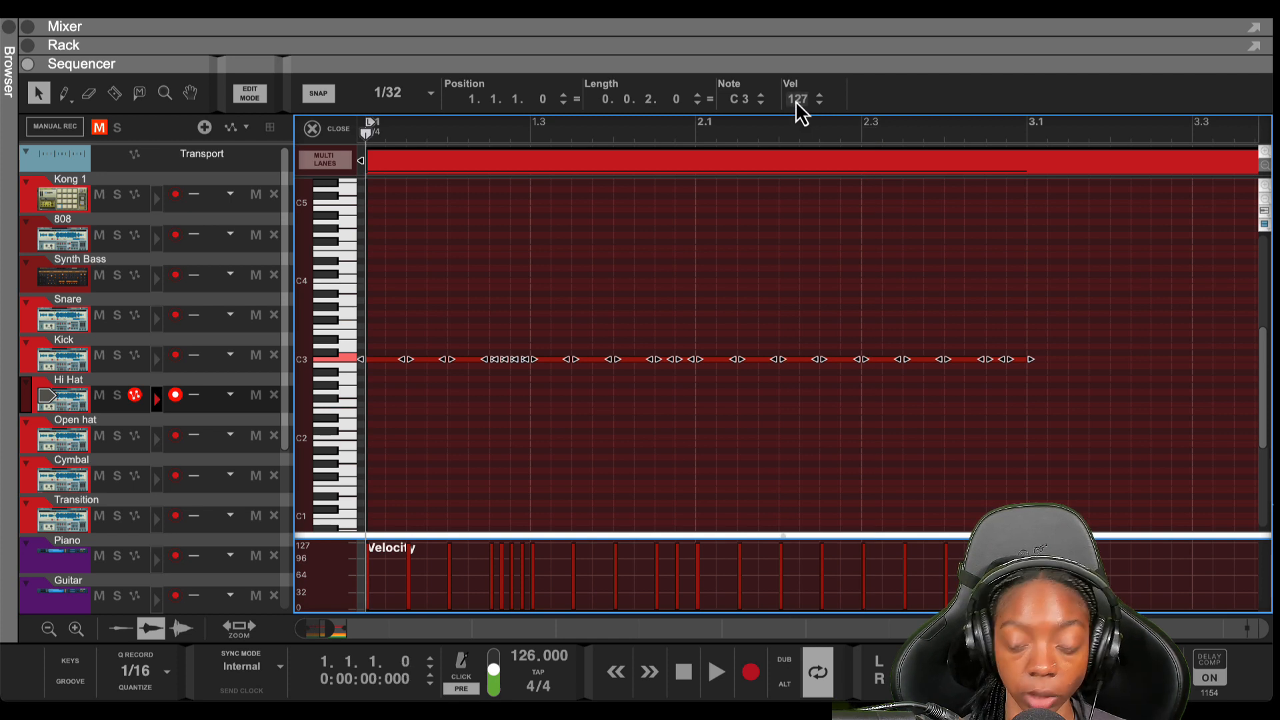
{"action": "key", "text": "space"}
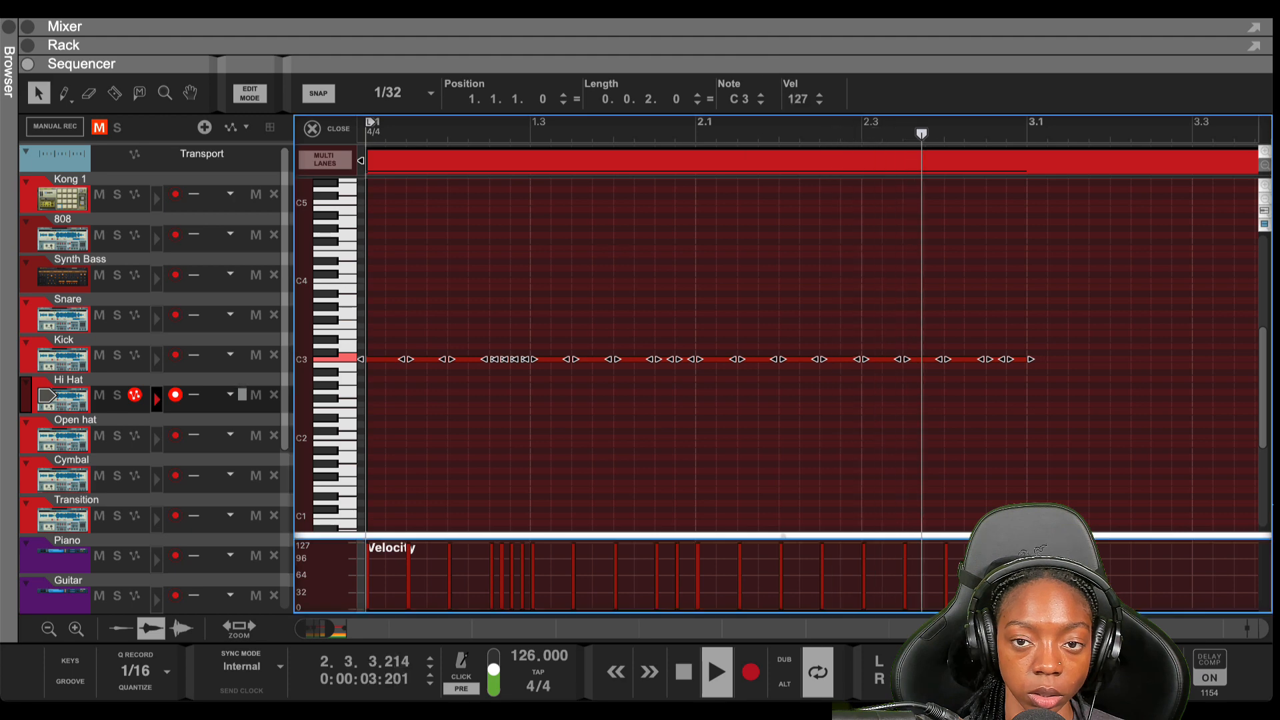
{"action": "key", "text": "space"}
Solo the Hi Hat Grain, play the pattern, and enlarge the note editor again
{"action": "left_click_drag", "start_coordinate": [696, 73], "coordinate": [674, 289]}
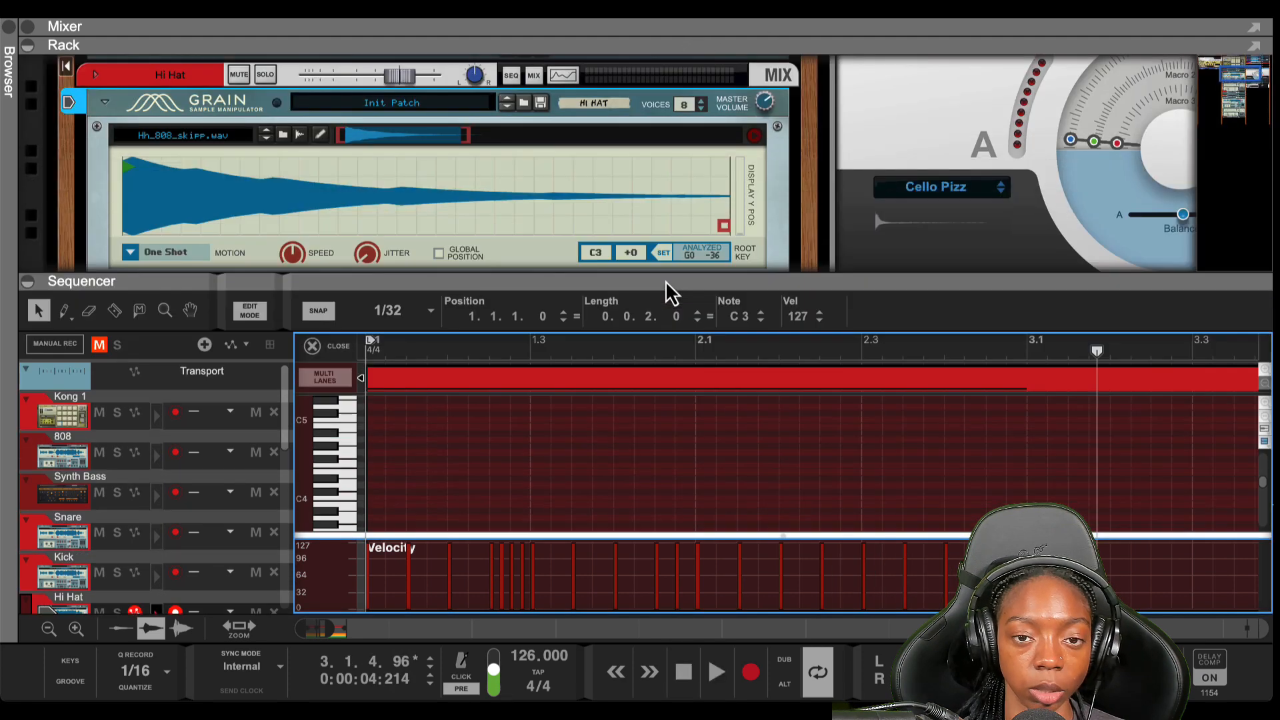
{"action": "left_click", "coordinate": [267, 74]}
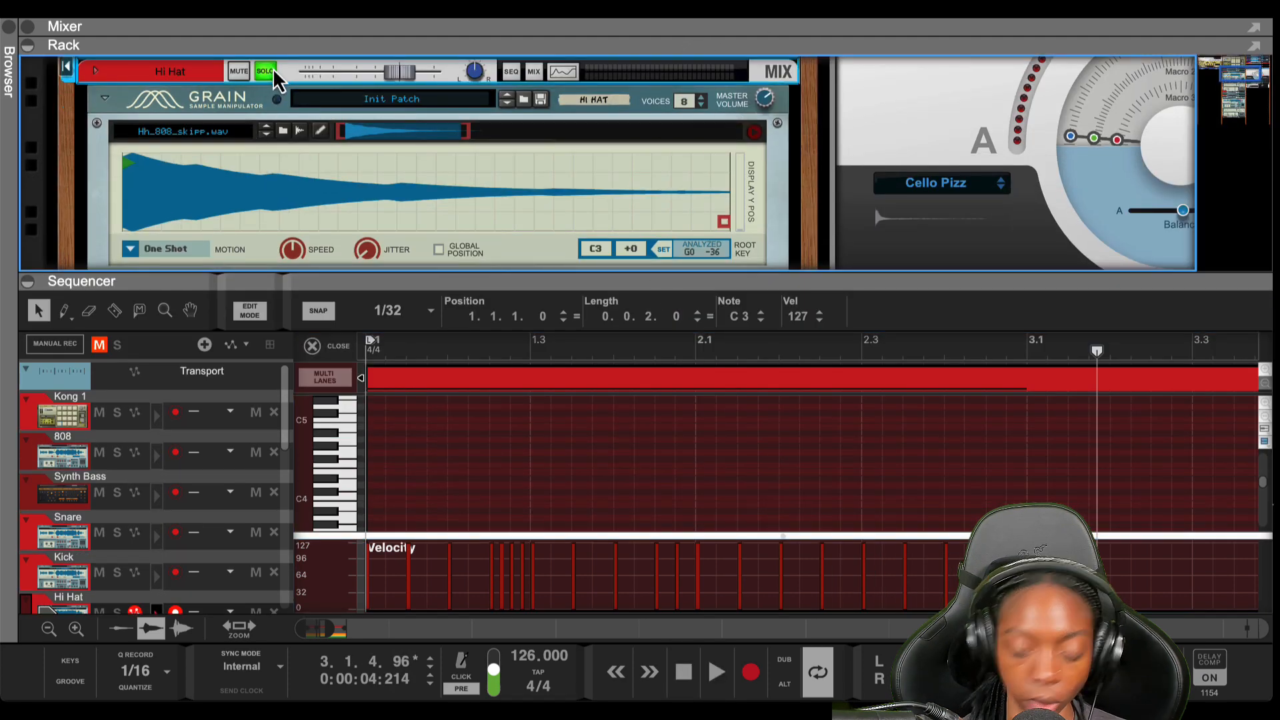
{"action": "key", "text": "space"}
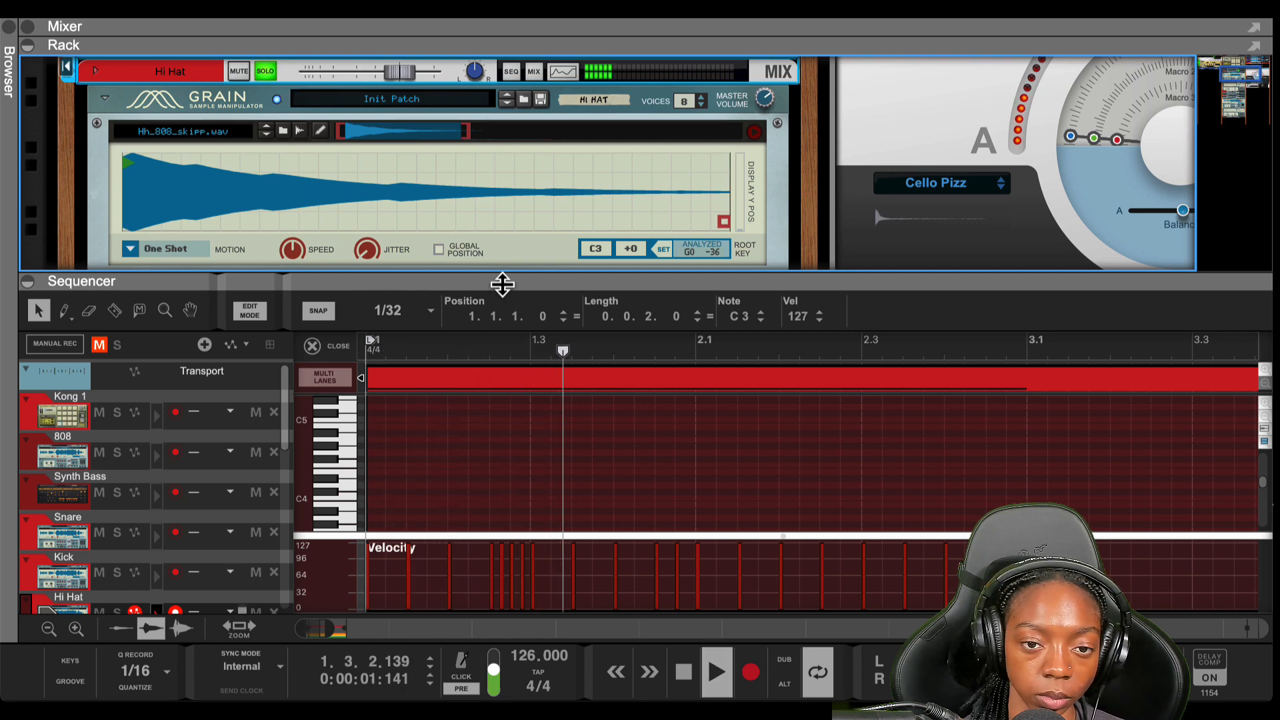
{"action": "left_click_drag", "start_coordinate": [503, 283], "coordinate": [502, 65]}
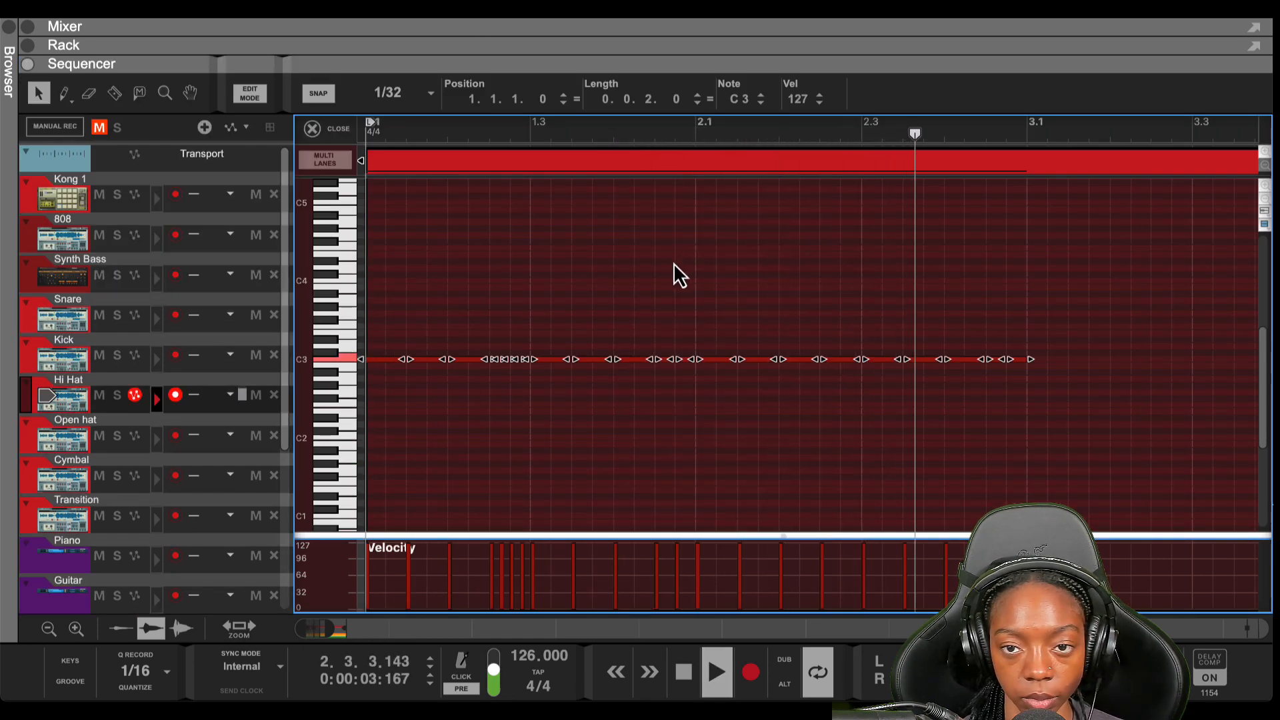
Drop the hi-hat notes' velocity to 22, audition, then raise it through 81 to about 120
{"action": "key", "text": "space"}
{"action": "left_click_drag", "start_coordinate": [801, 100], "coordinate": [797, 160]}
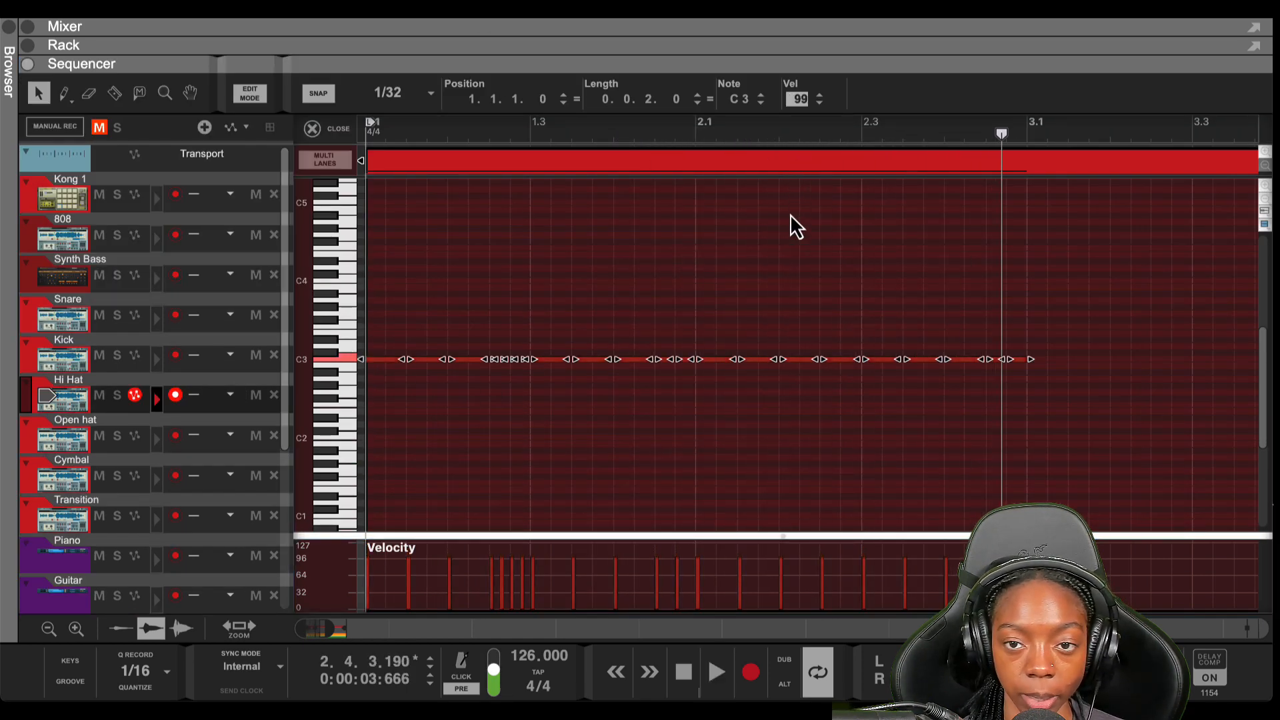
{"action": "left_click_drag", "start_coordinate": [790, 214], "coordinate": [756, 523]}
{"action": "key", "text": "shift+Return"}
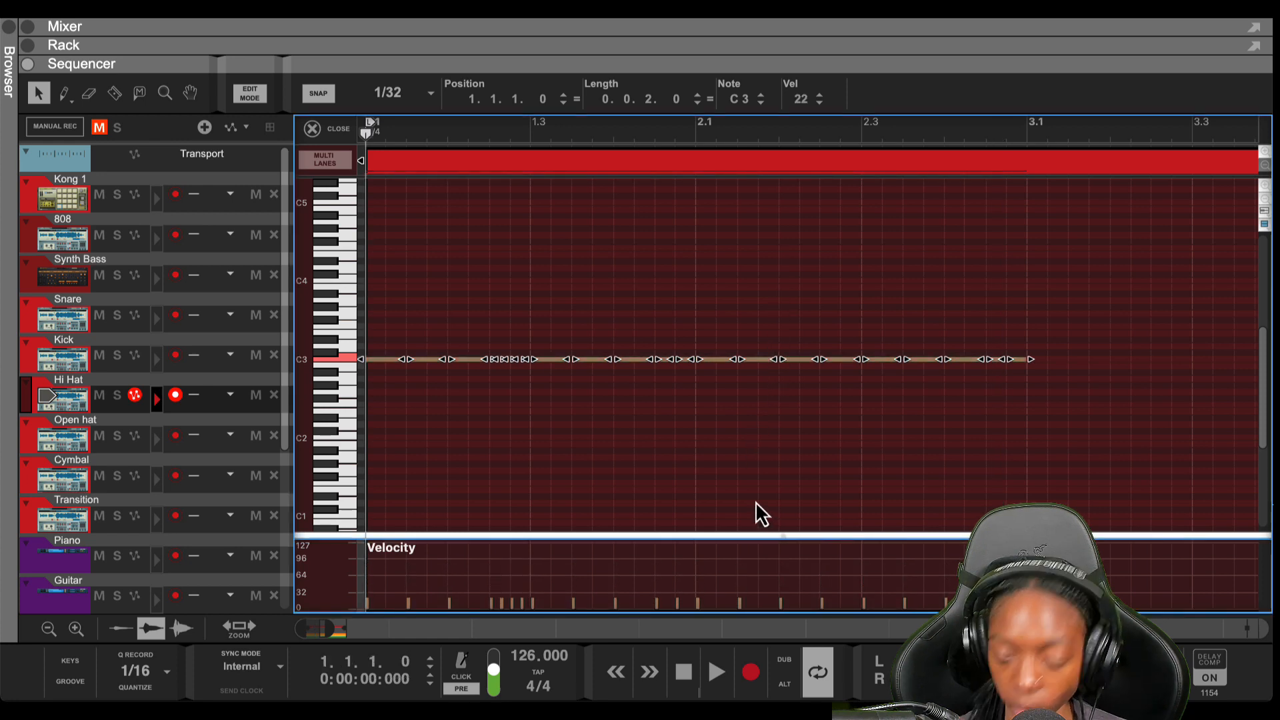
{"action": "key", "text": "space"}
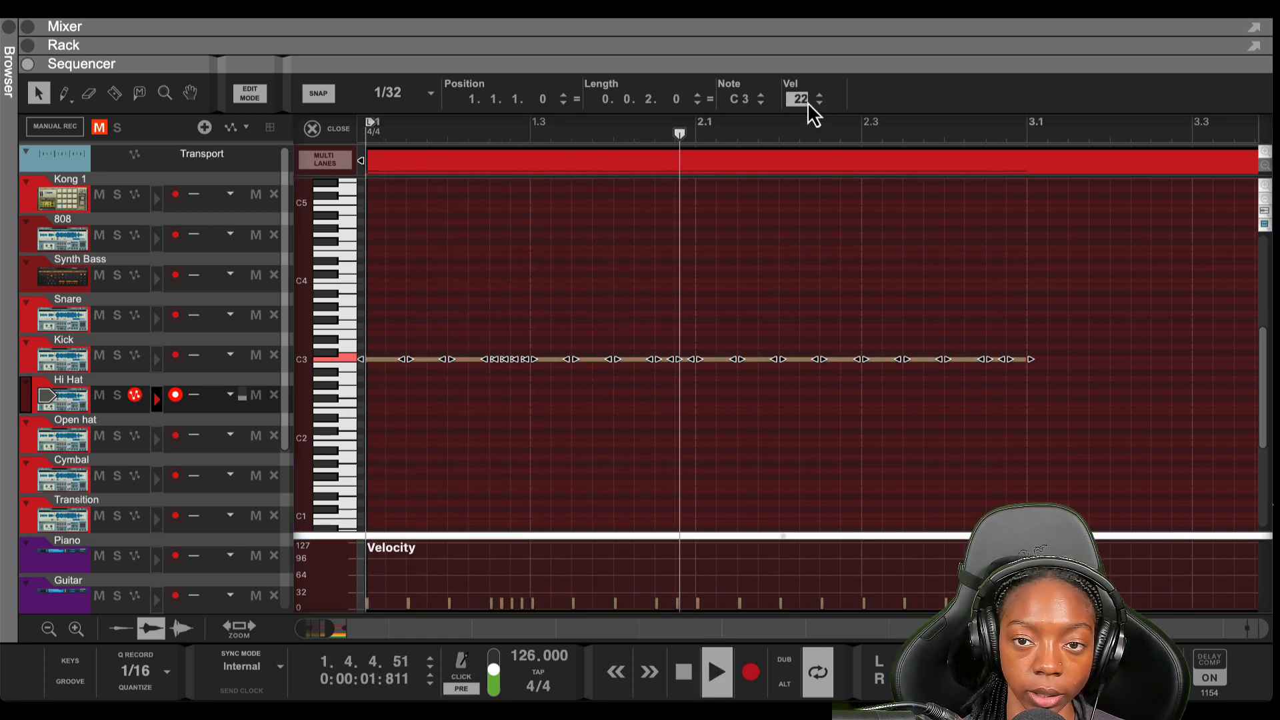
{"action": "left_click_drag", "start_coordinate": [807, 102], "coordinate": [794, 2]}
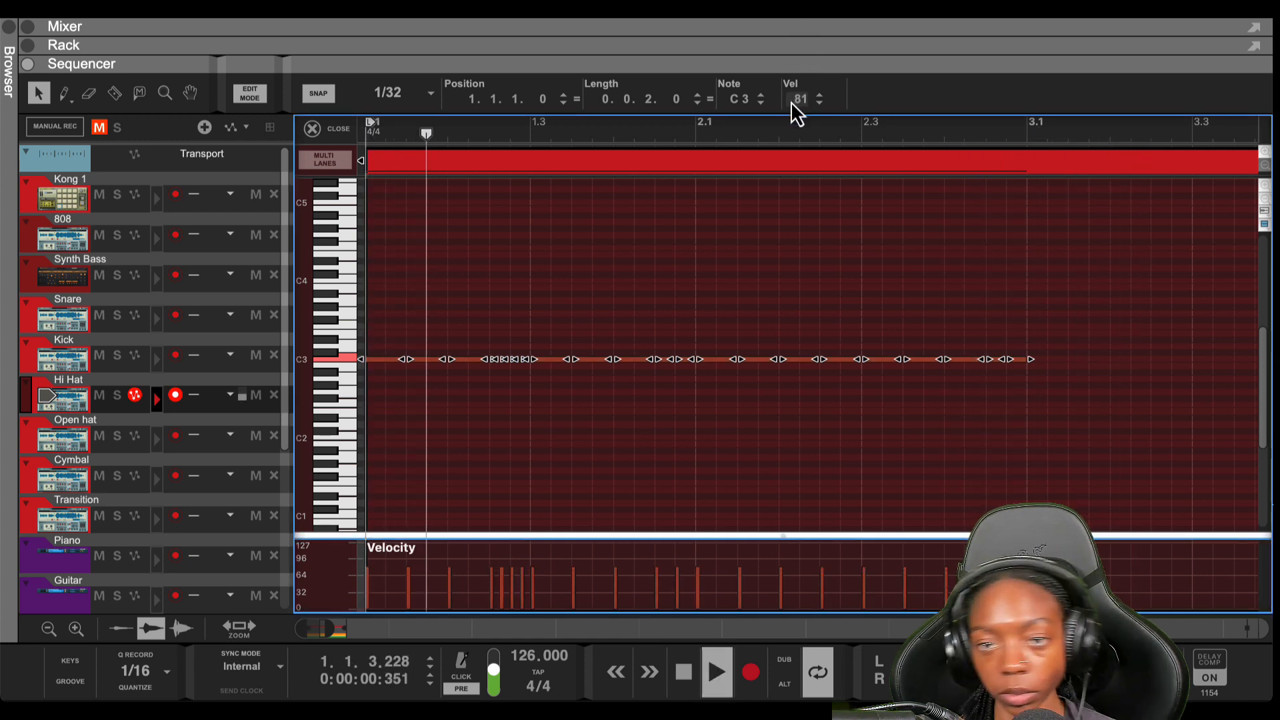
{"action": "left_click_drag", "start_coordinate": [791, 101], "coordinate": [797, 2]}
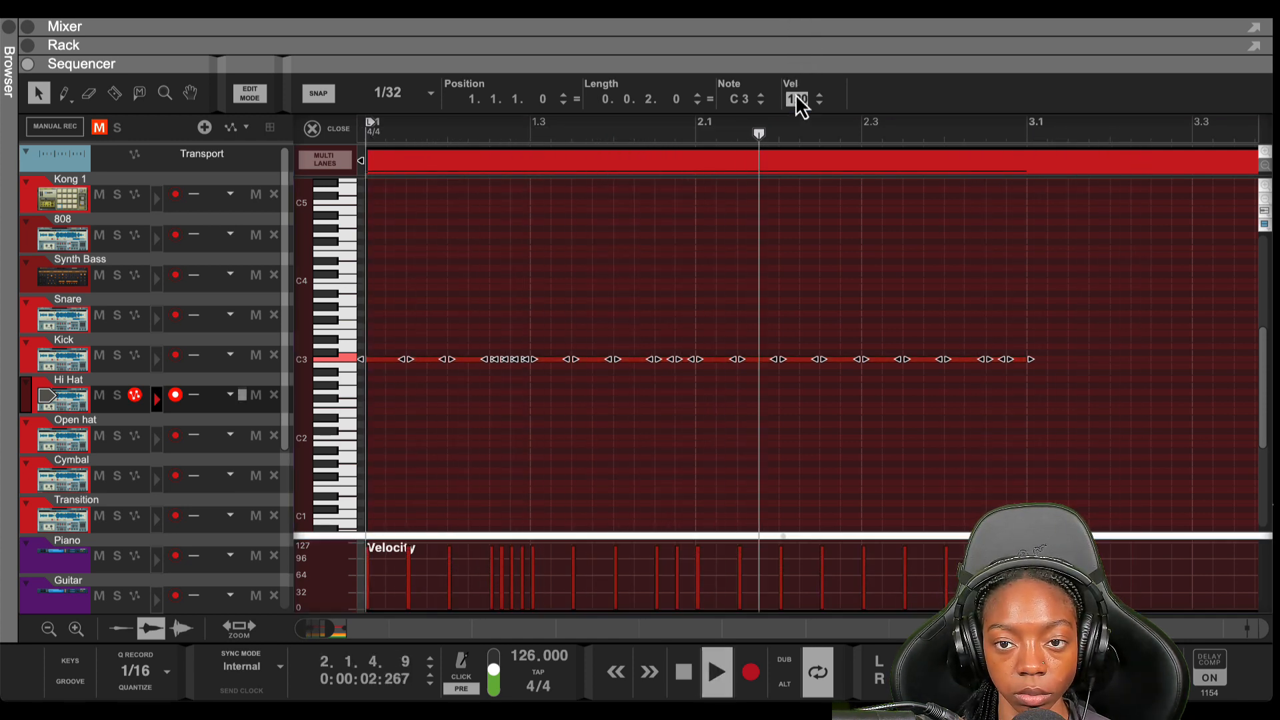
{"action": "left_click", "coordinate": [665, 415]}
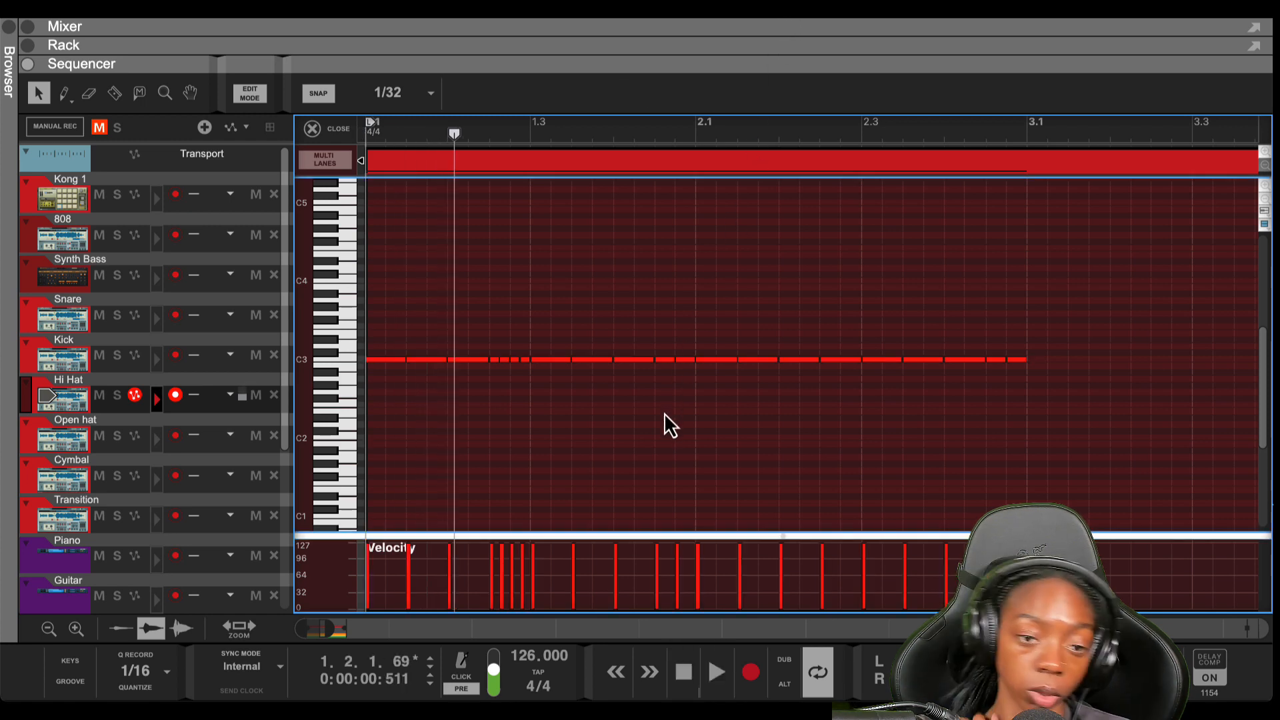
Select the in-between hi-hat notes, set their velocity to 95 and audition the pattern
{"action": "left_click", "coordinate": [427, 359]}
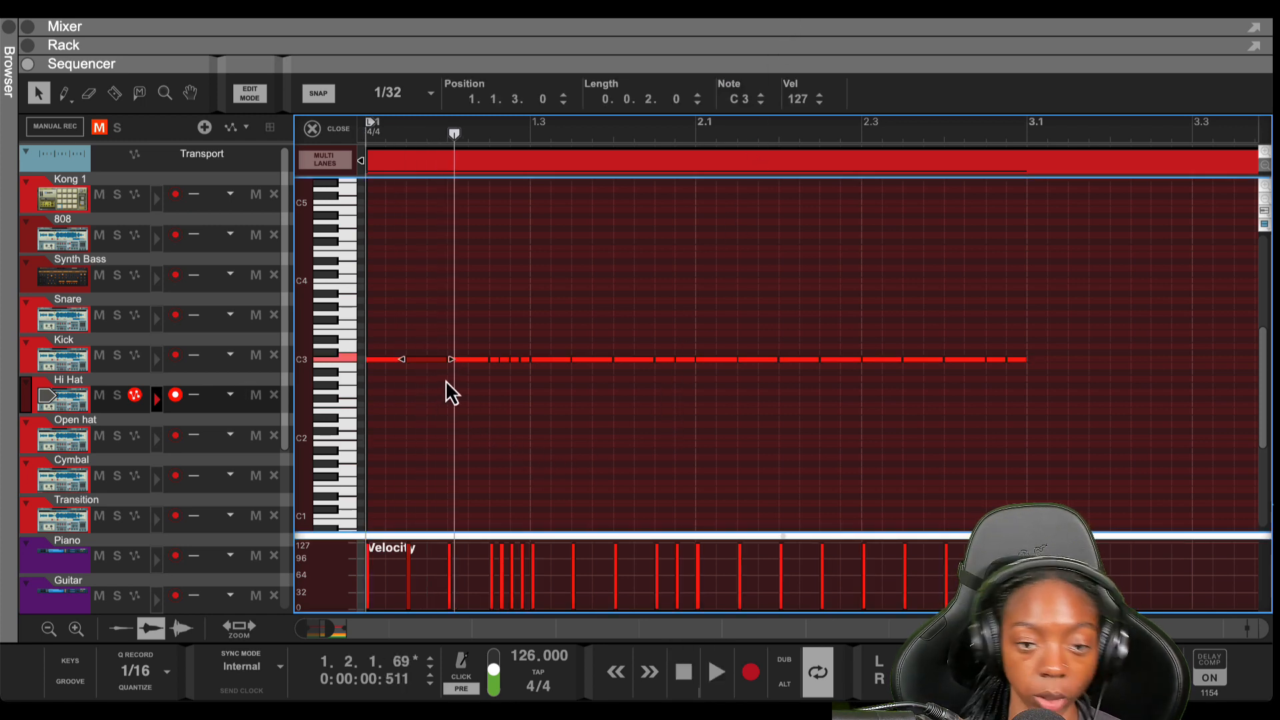
{"action": "left_click", "coordinate": [582, 359], "text": "shift"}
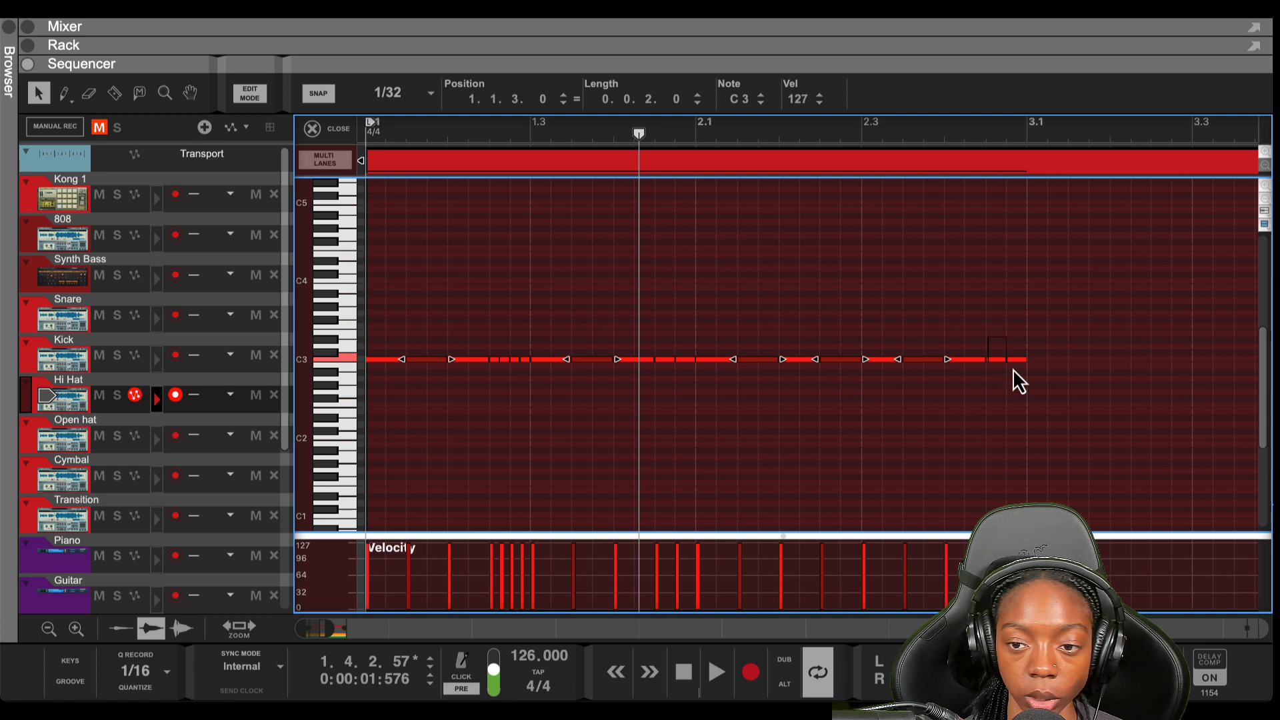
{"action": "left_click_drag", "start_coordinate": [674, 352], "coordinate": [681, 386]}
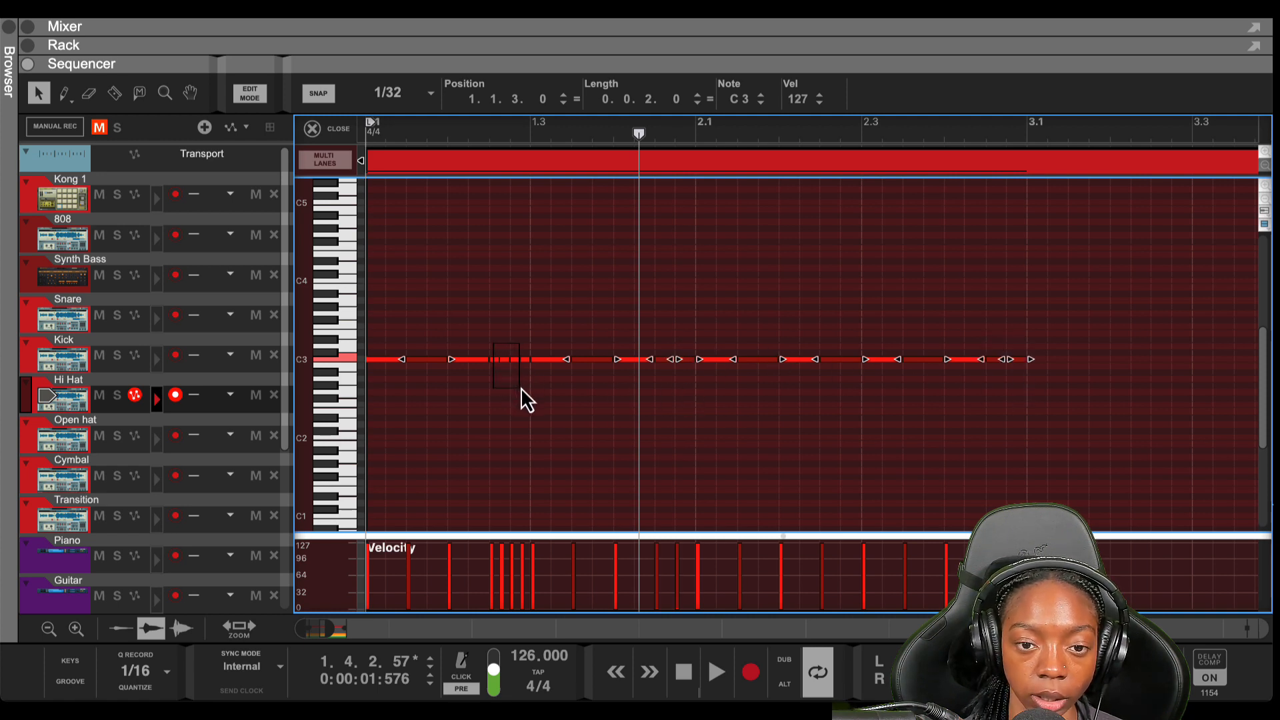
{"action": "left_click_drag", "start_coordinate": [521, 387], "coordinate": [523, 390]}
{"action": "double_click", "coordinate": [798, 99]}
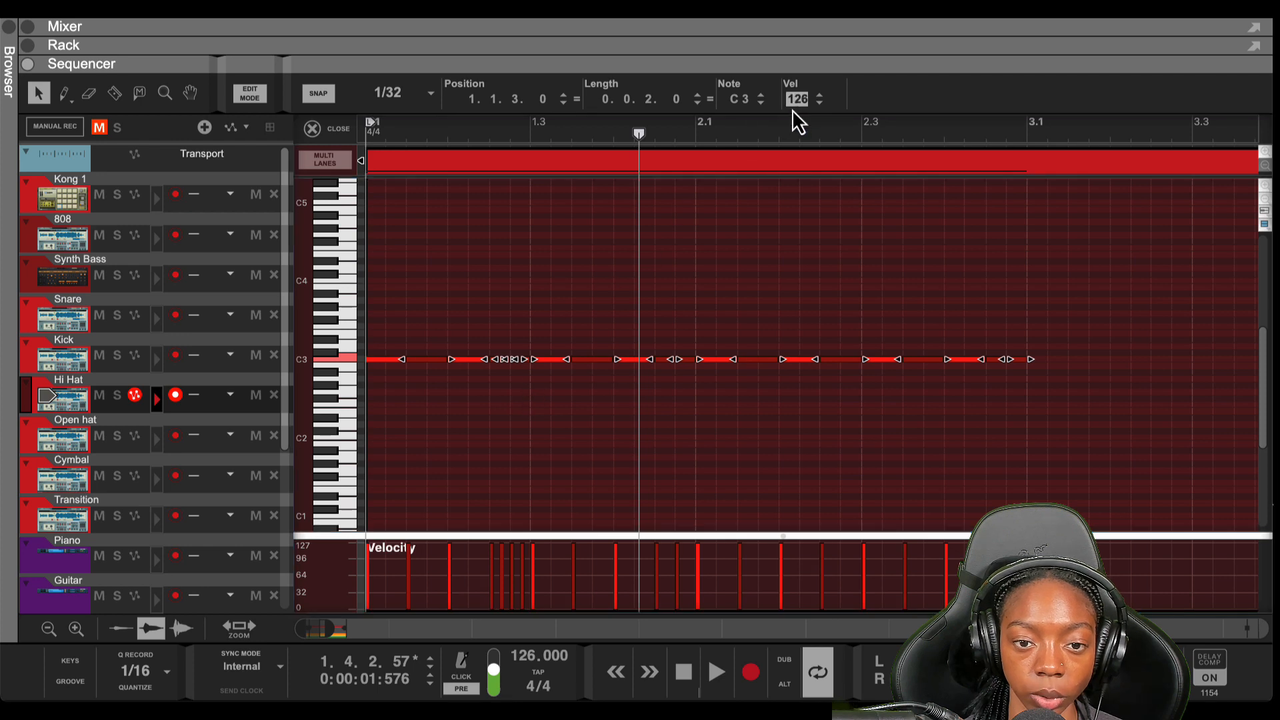
{"action": "key", "text": "Return"}
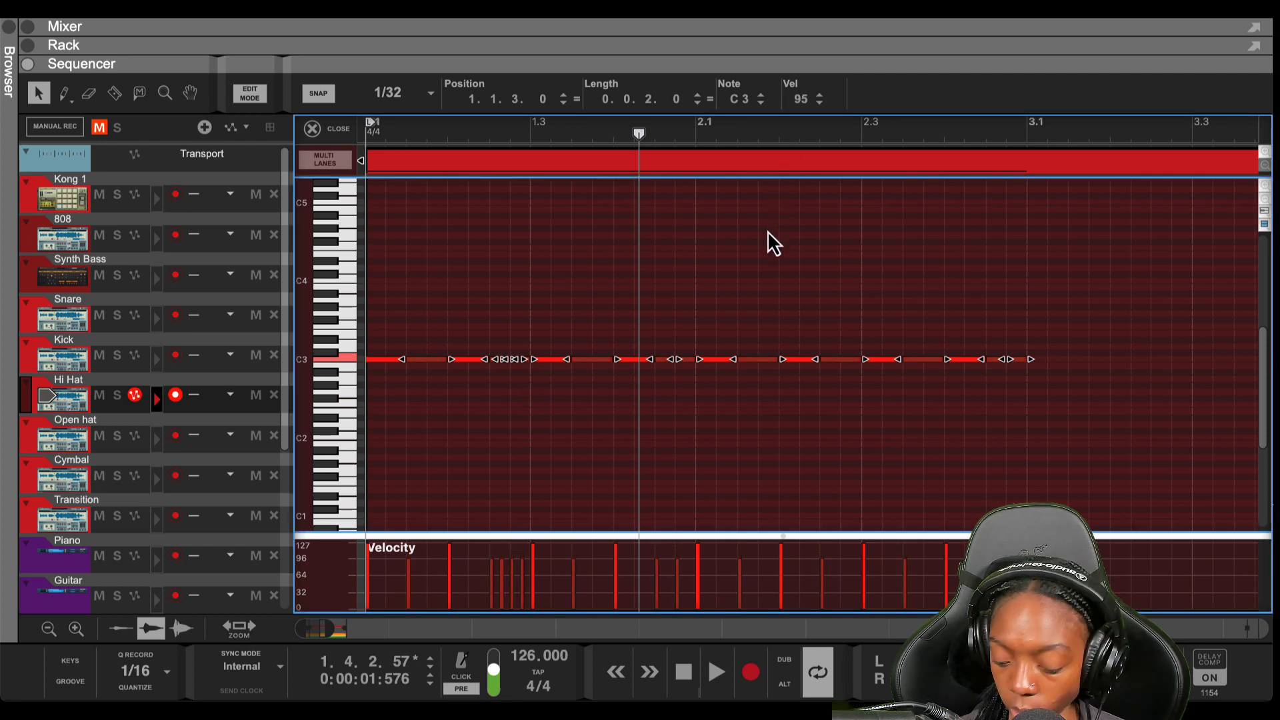
{"action": "key", "text": "shift+Return"}
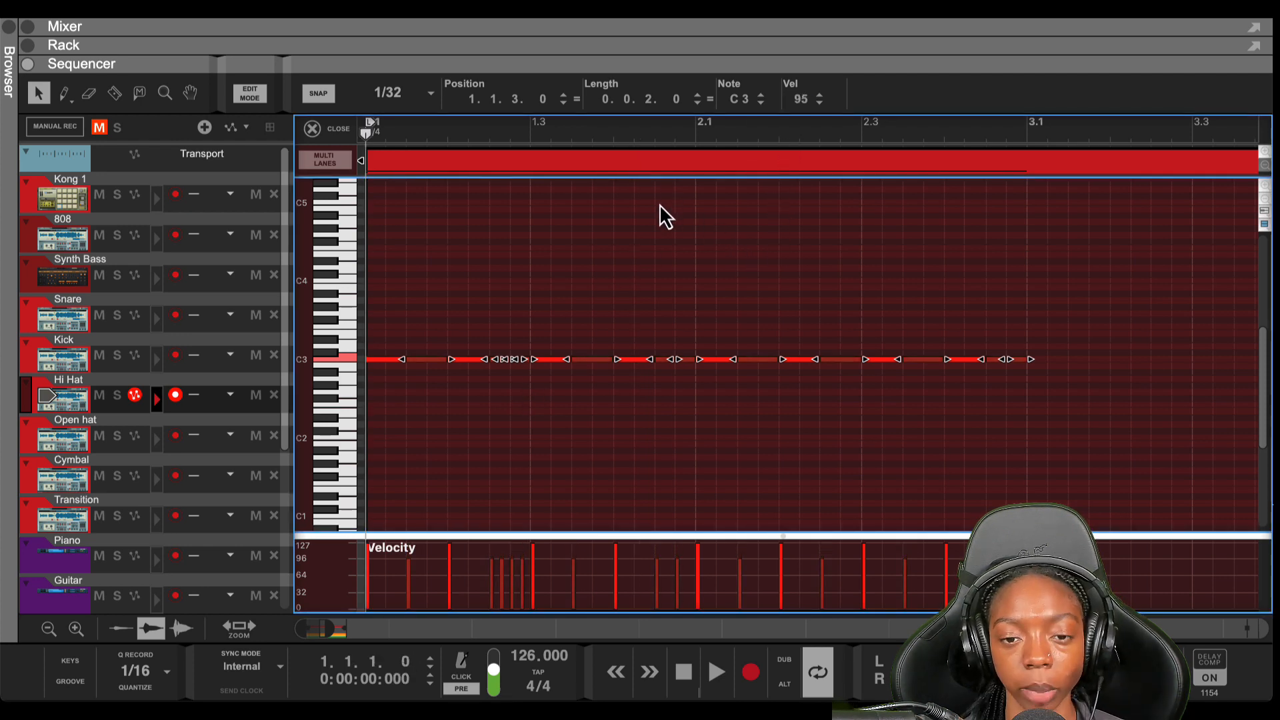
{"action": "key", "text": "space"}
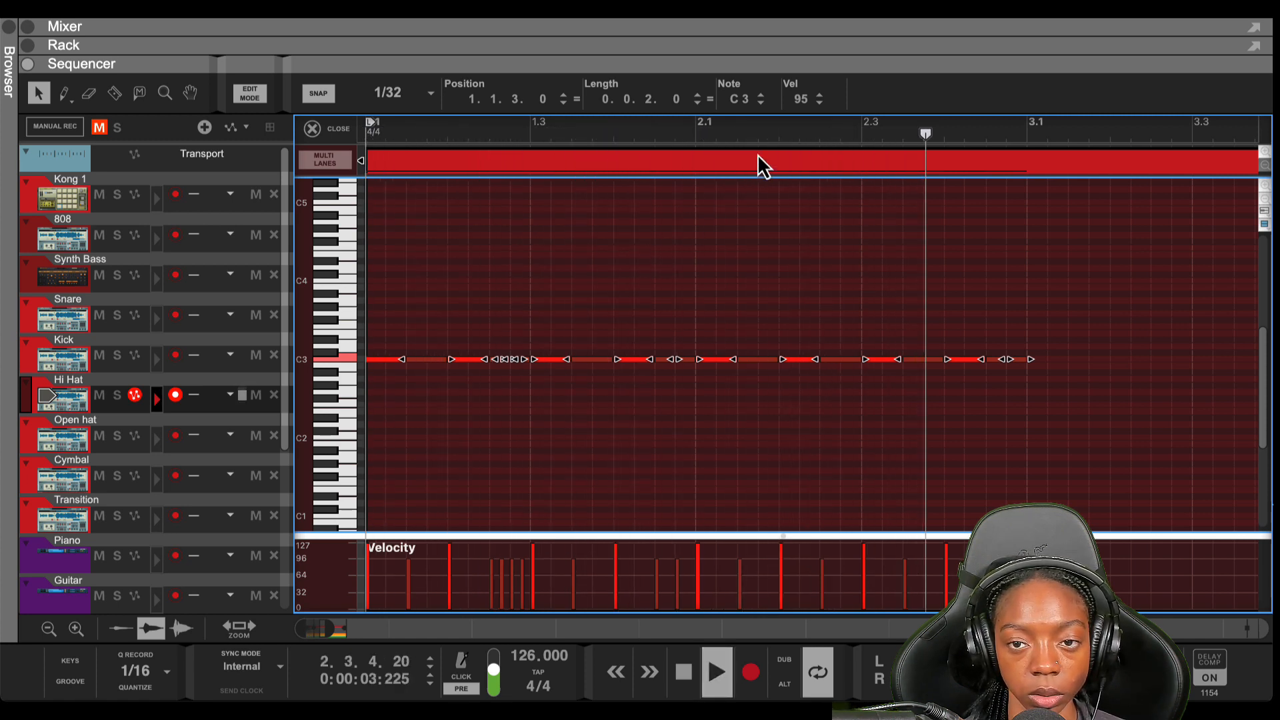
{"action": "key", "text": "space"}
Try velocity 127 on the selected notes and listen from the song start
{"action": "double_click", "coordinate": [799, 102]}
{"action": "type", "text": "127"}
{"action": "key", "text": "Return"}
{"action": "key", "text": "shift+Return"}
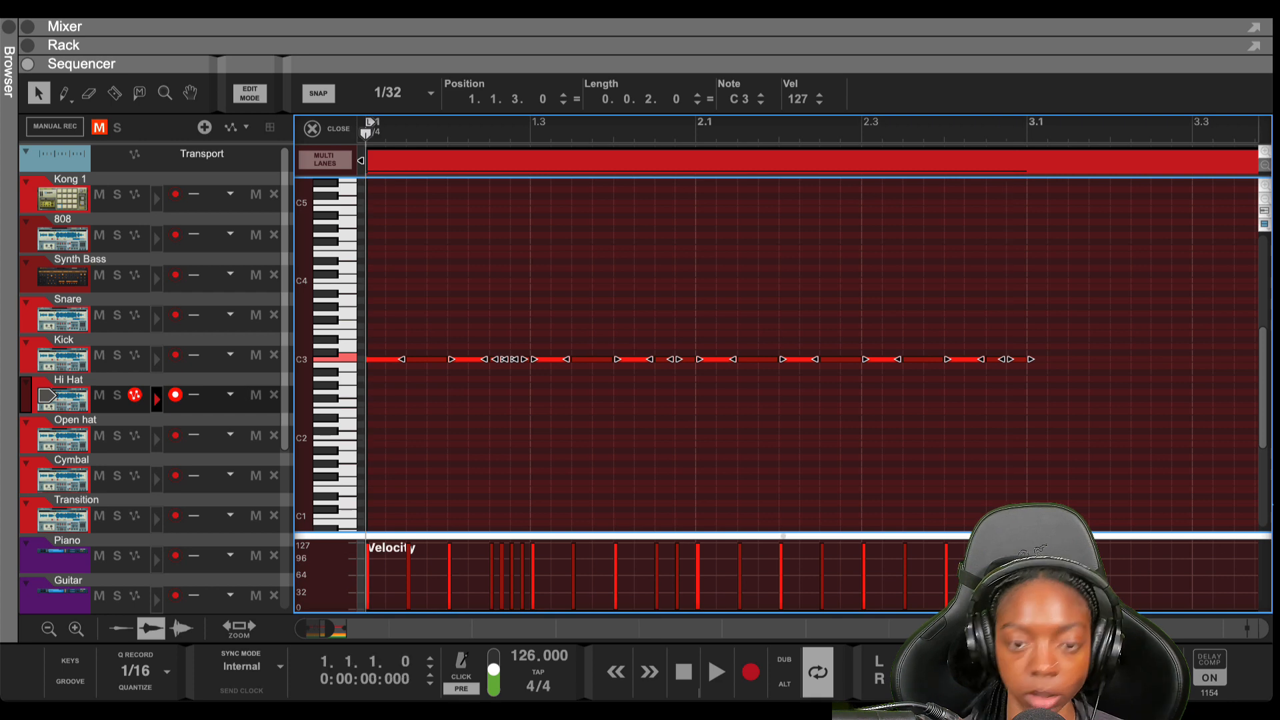
{"action": "key", "text": "space"}
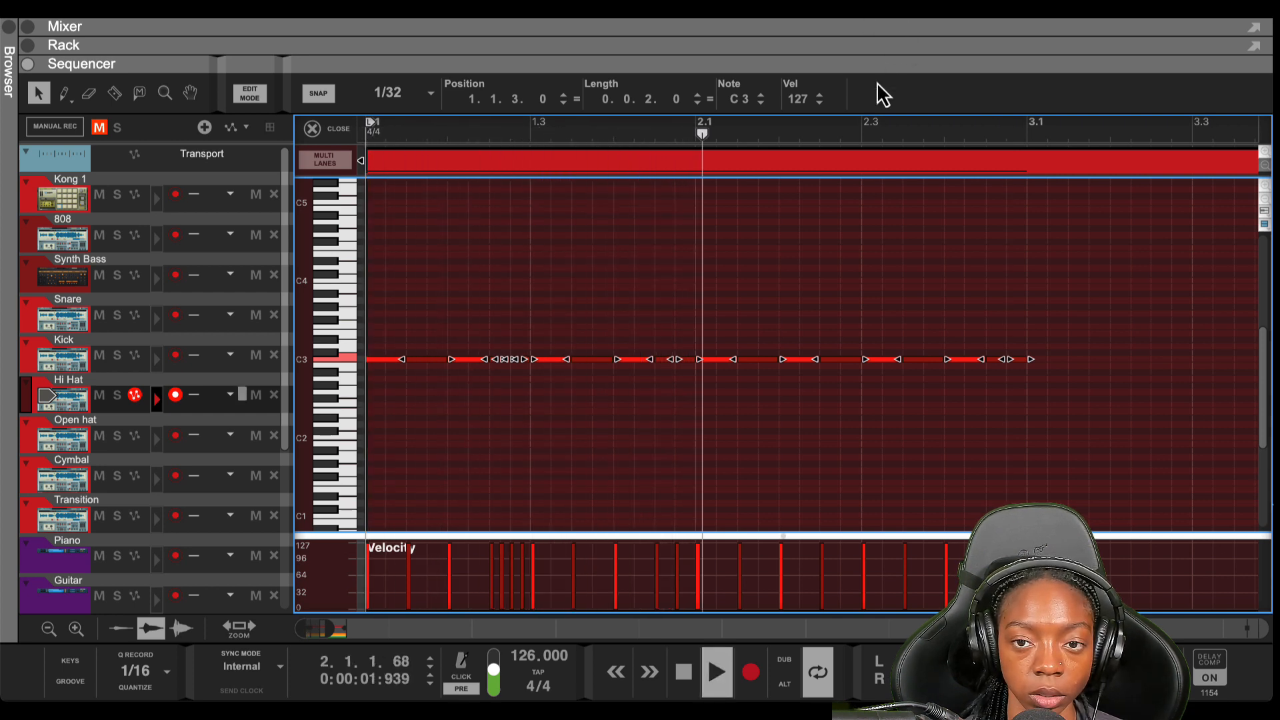
{"action": "key", "text": "space"}
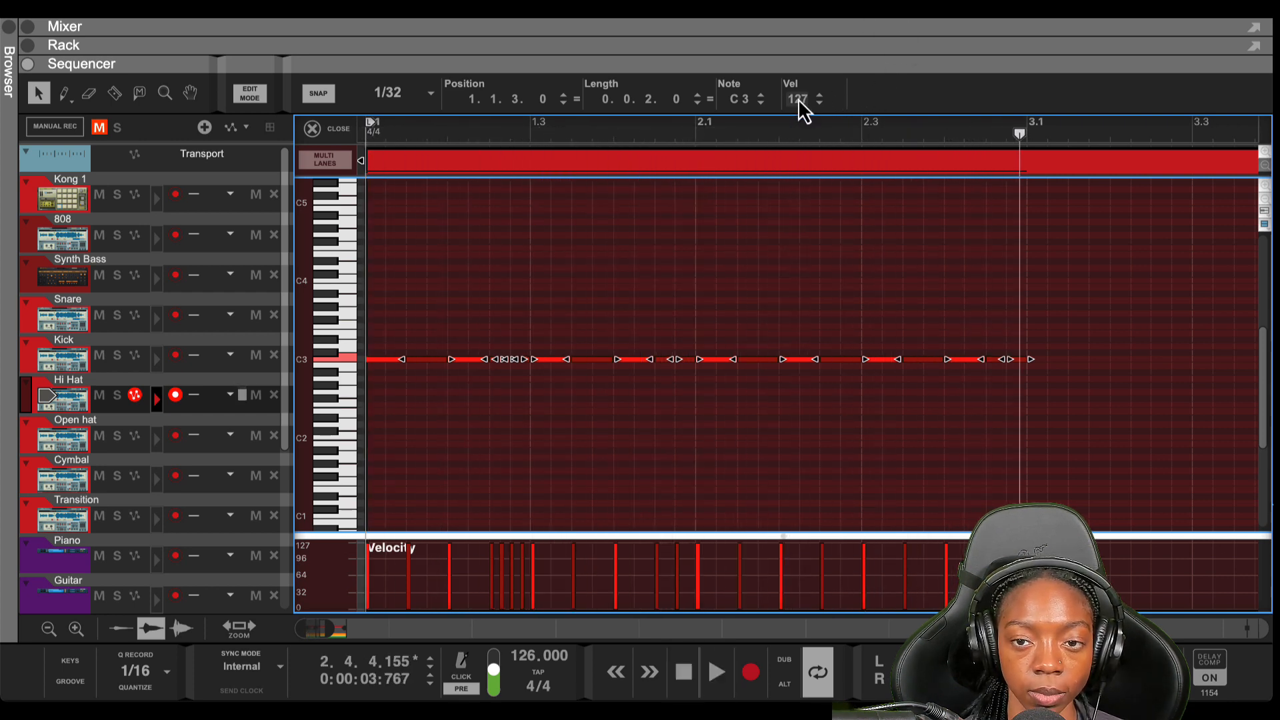
Settle the selected notes at velocity 101, rewind, and clear the selection
{"action": "double_click", "coordinate": [799, 100]}
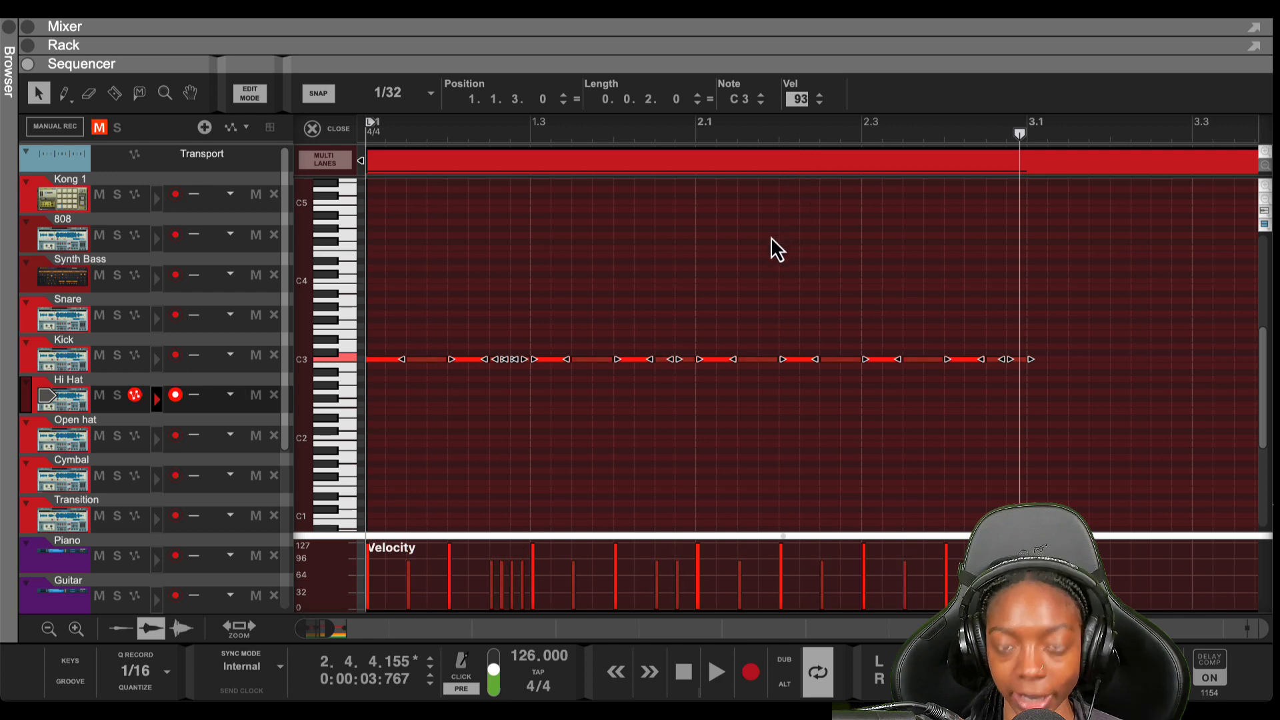
{"action": "type", "text": "101"}
{"action": "key", "text": "Return"}
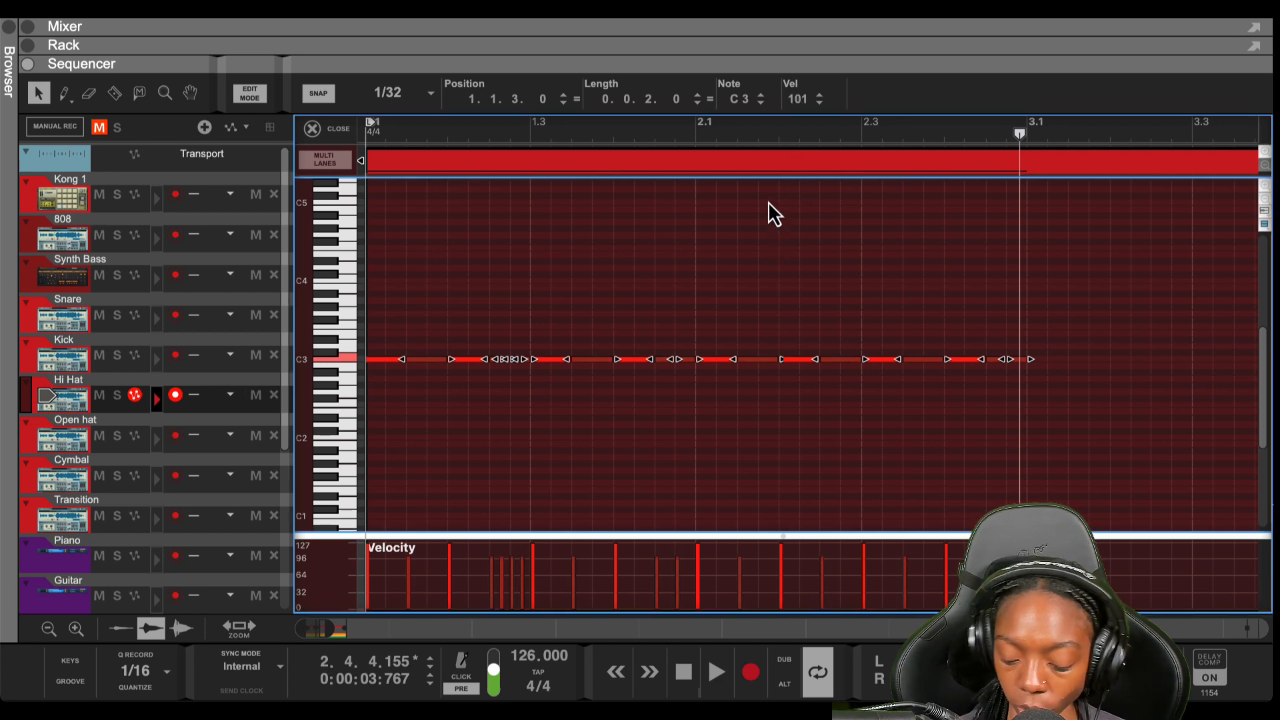
{"action": "key", "text": "shift+Return"}
{"action": "left_click", "coordinate": [754, 236]}
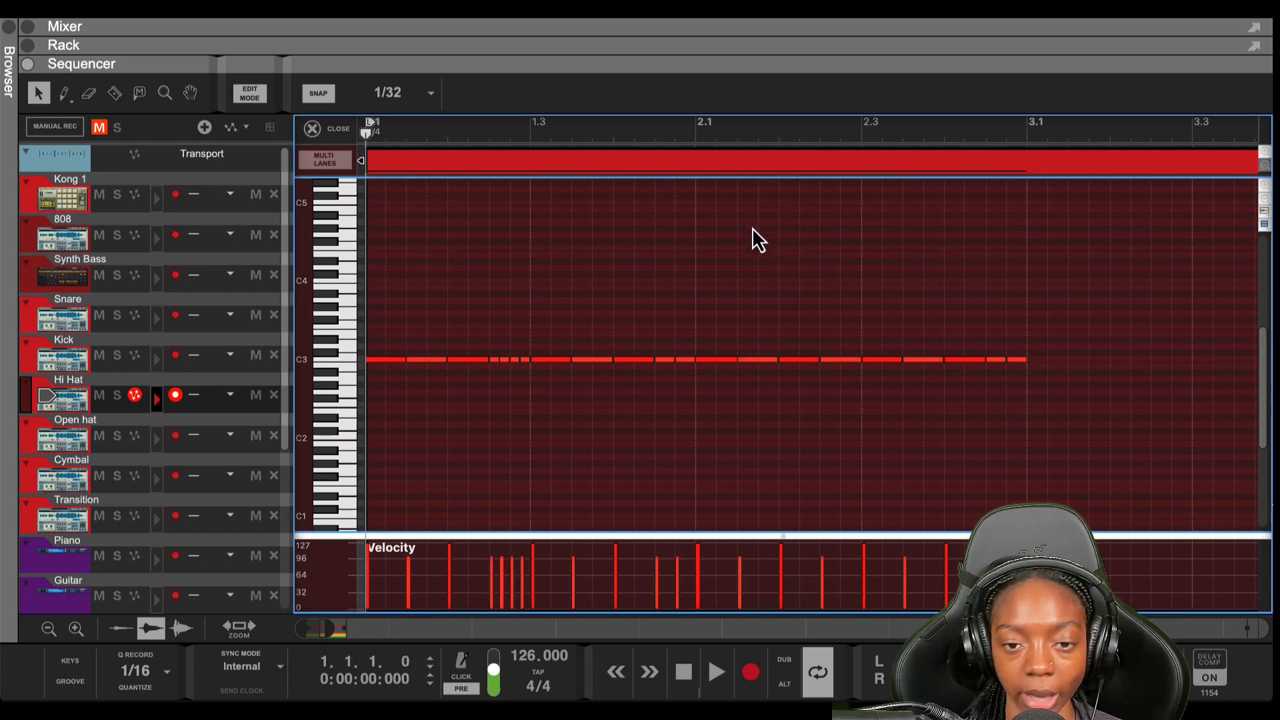
Select a group of C3 hi-hat notes and drag their Position ticks so the first sits at 1.1.2.215
{"action": "key", "text": "space"}
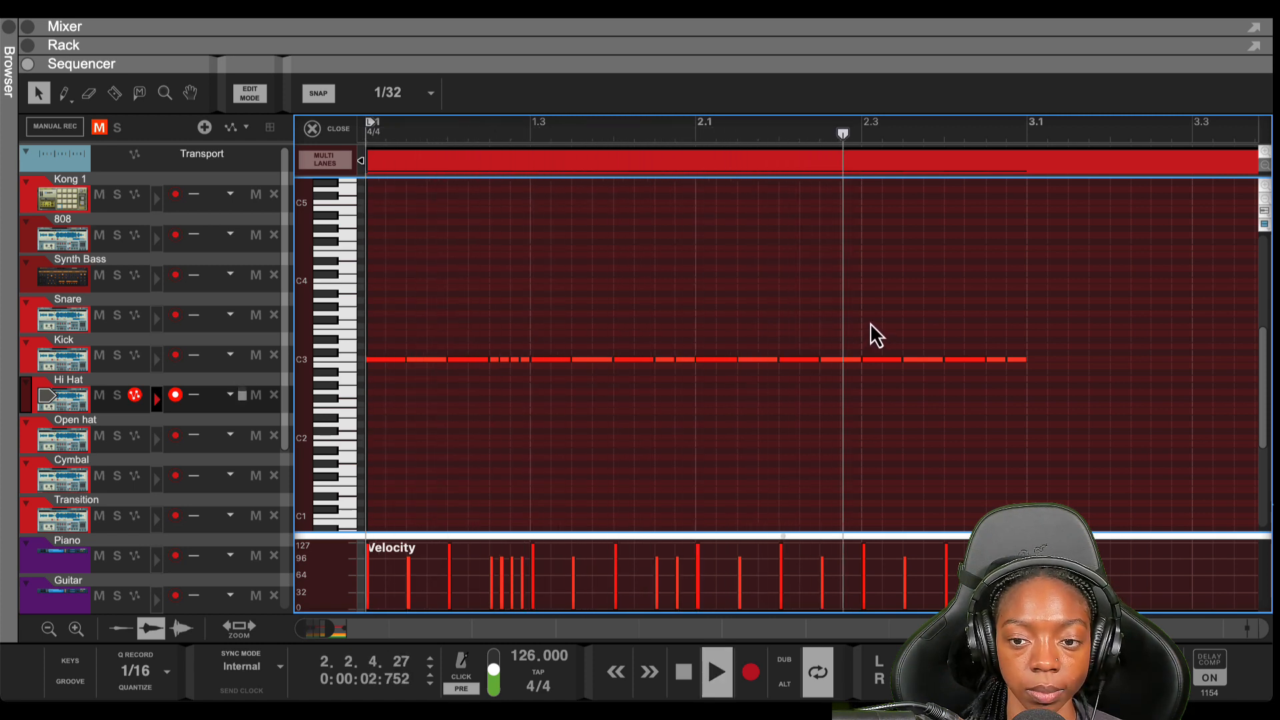
{"action": "key", "text": "space"}
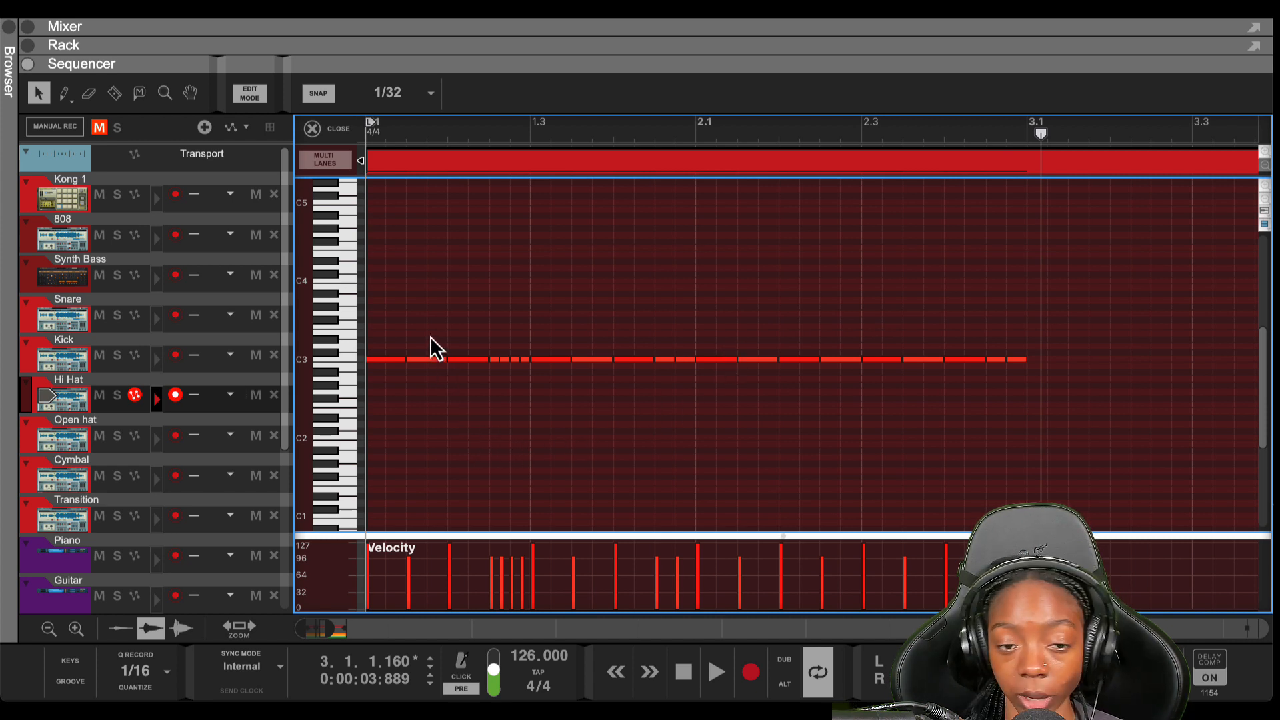
{"action": "left_click", "coordinate": [427, 359]}
{"action": "left_click_drag", "start_coordinate": [495, 337], "coordinate": [523, 409]}
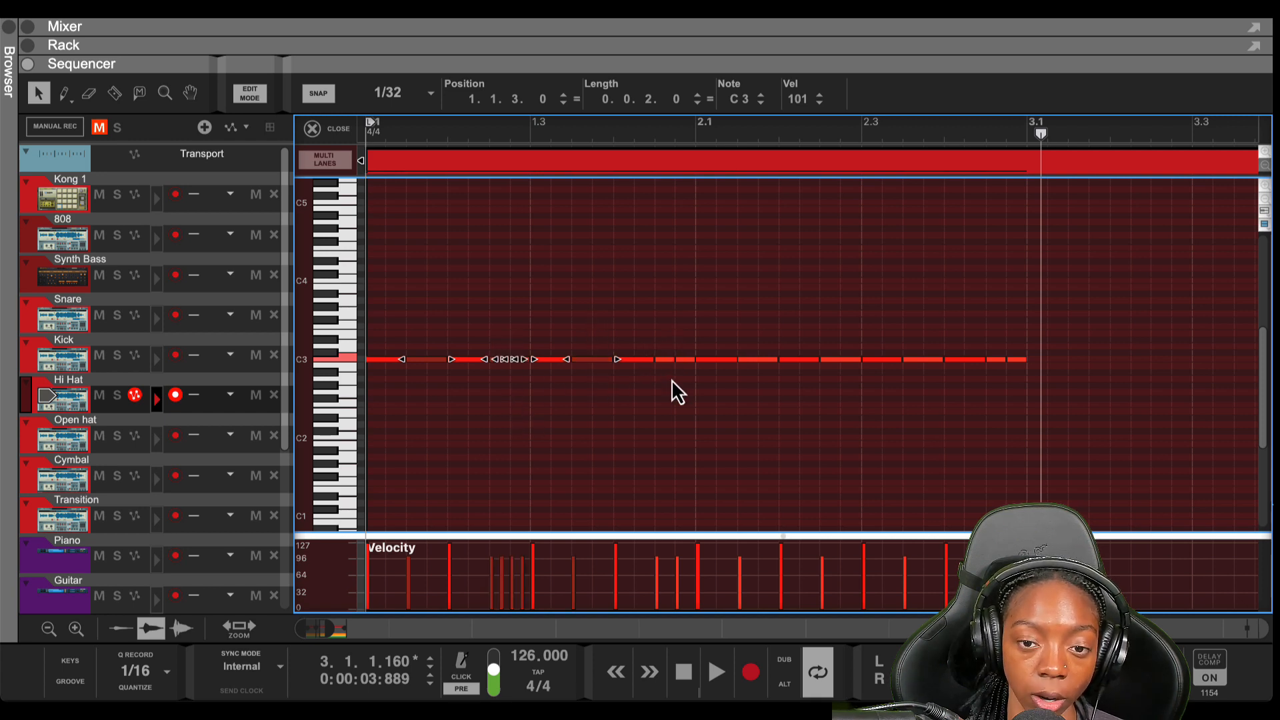
{"action": "left_click_drag", "start_coordinate": [644, 340], "coordinate": [687, 417]}
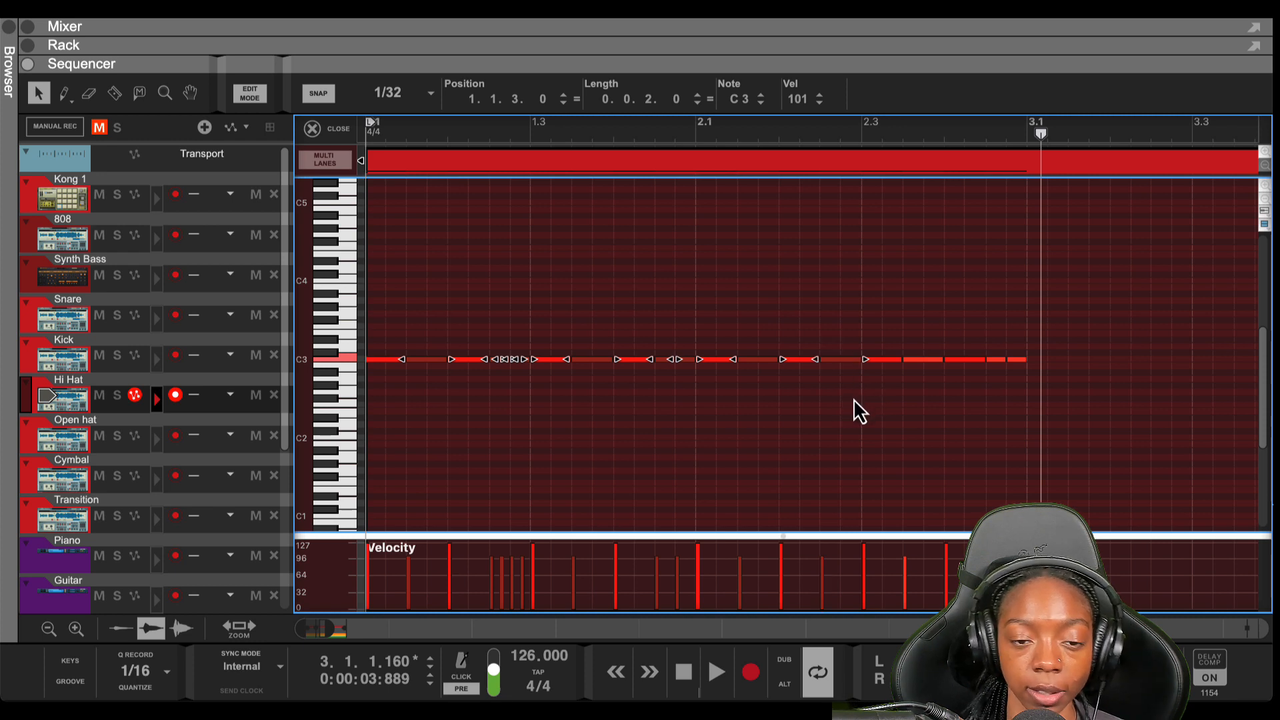
{"action": "left_click_drag", "start_coordinate": [960, 378], "coordinate": [979, 337]}
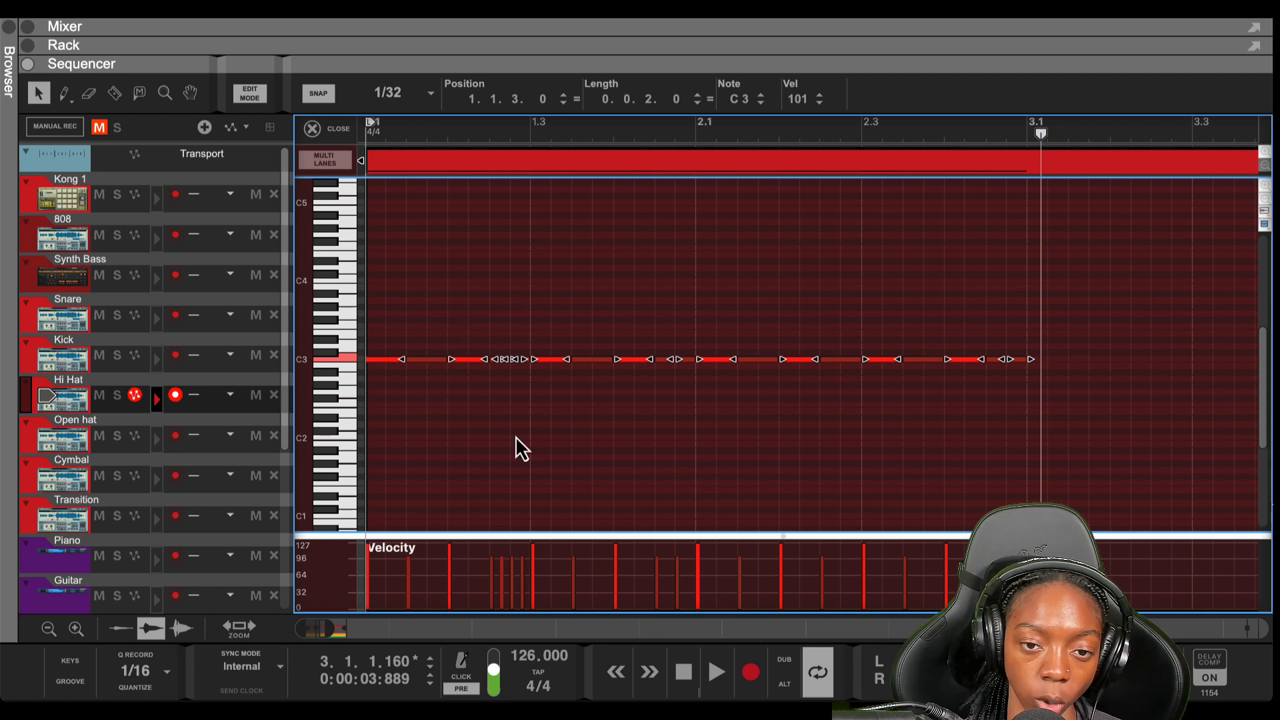
{"action": "left_click_drag", "start_coordinate": [541, 101], "coordinate": [534, 161]}
{"action": "left_click", "coordinate": [537, 100]}
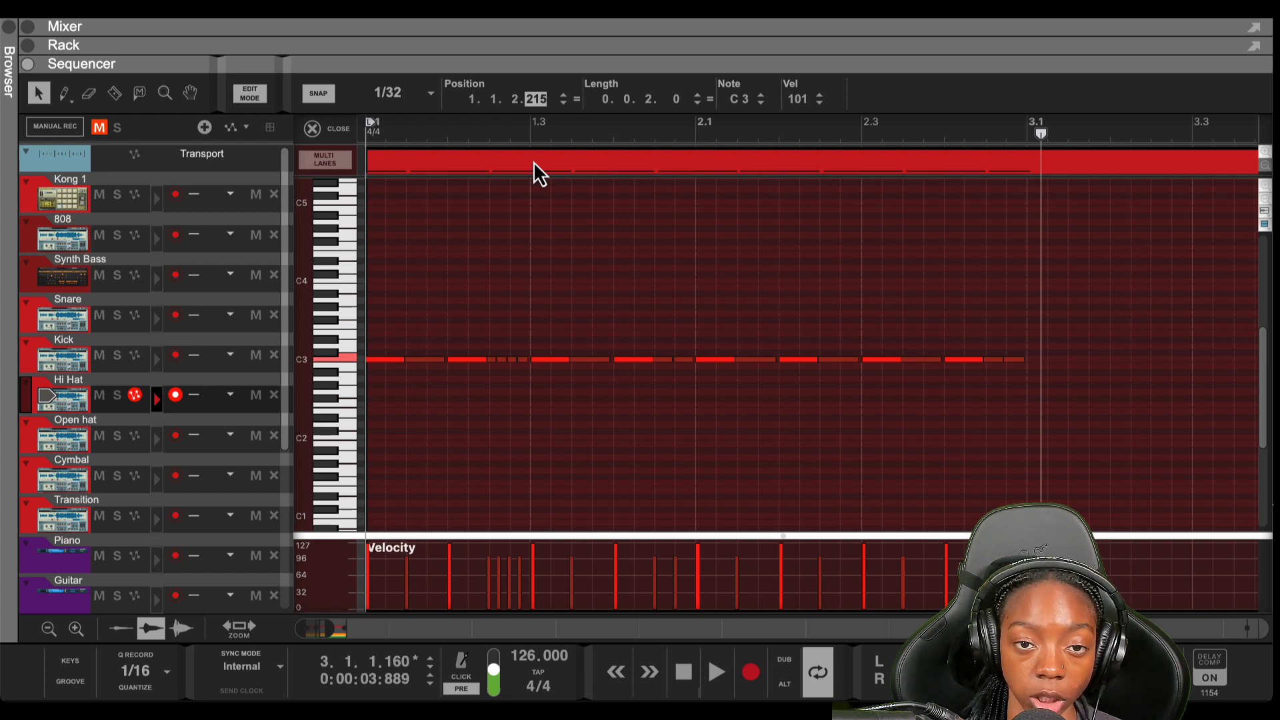
Adjust the Position ticks up and back down, auditioning, until the first note sits at 1.1.2.194
{"action": "left_click_drag", "start_coordinate": [533, 161], "coordinate": [538, 88]}
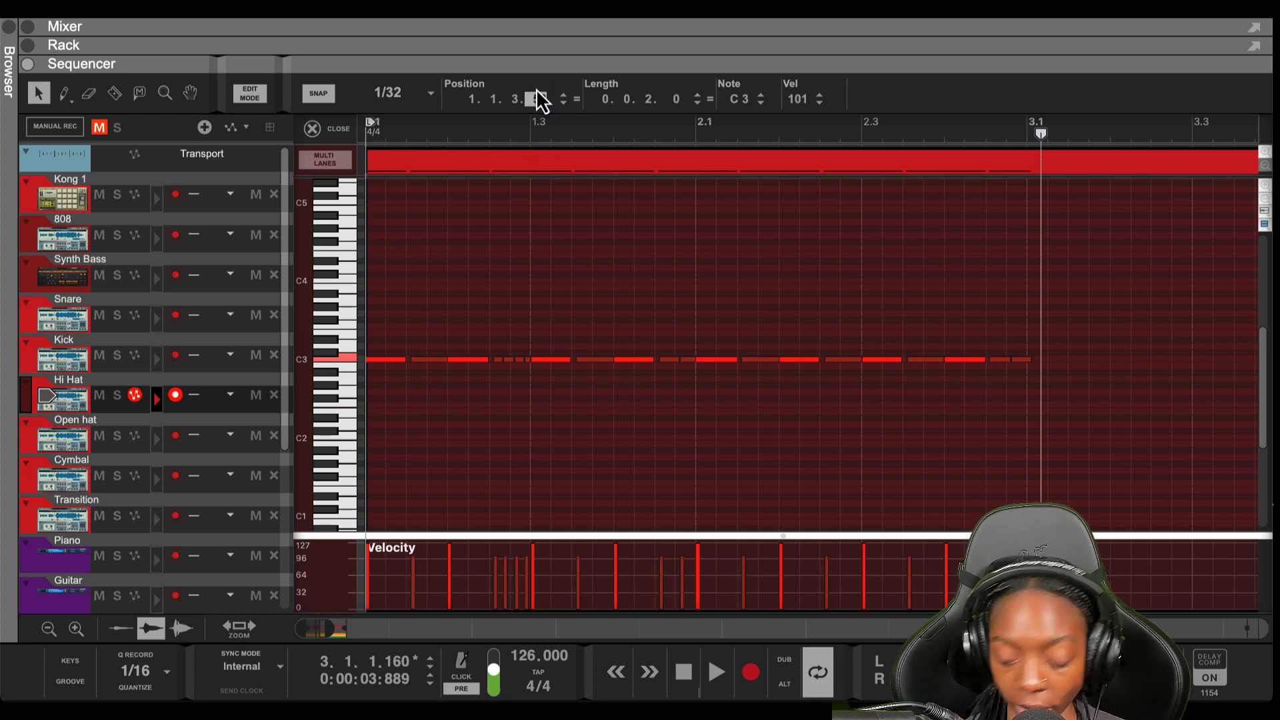
{"action": "key", "text": "space"}
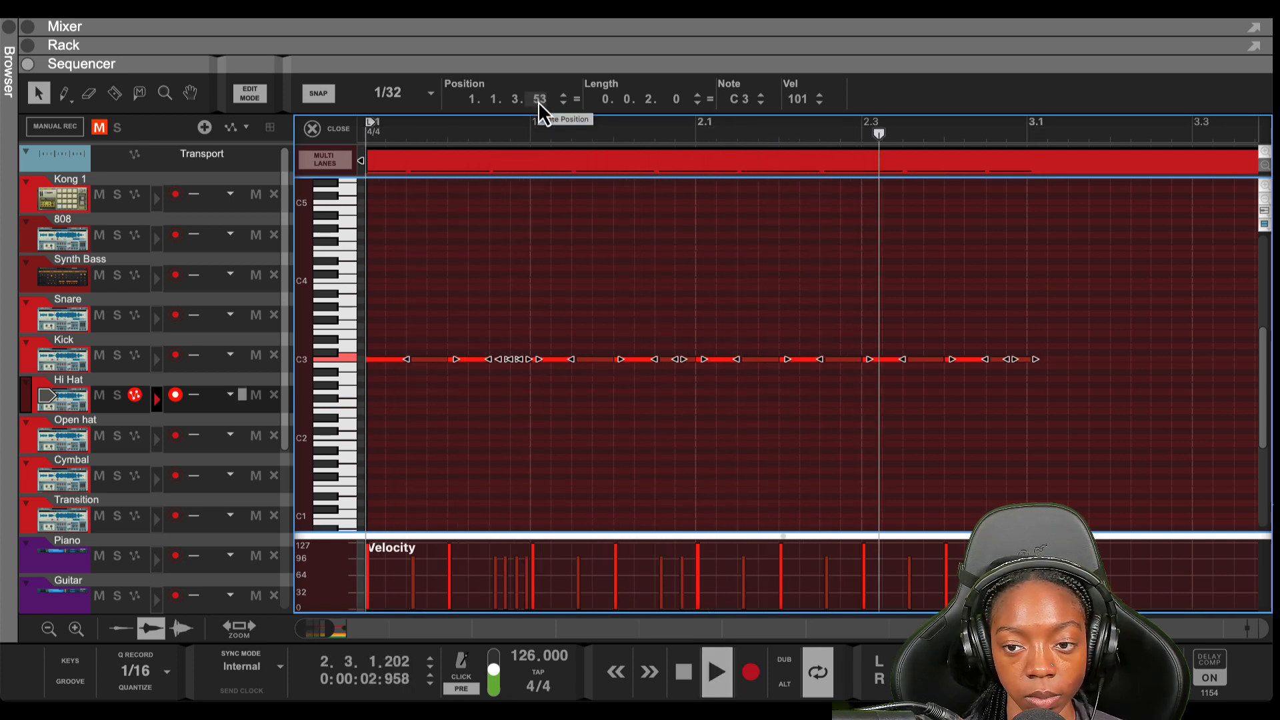
{"action": "key", "text": "space"}
{"action": "left_click", "coordinate": [538, 99]}
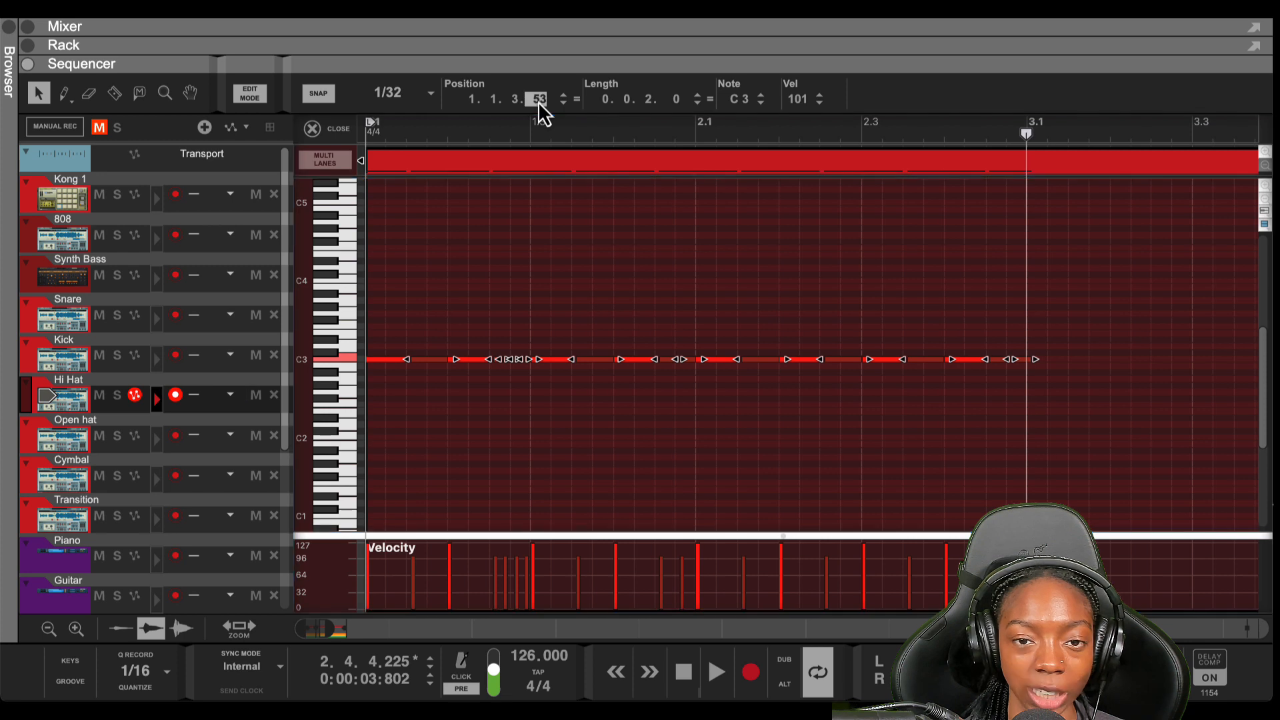
{"action": "left_click_drag", "start_coordinate": [539, 102], "coordinate": [527, 194]}
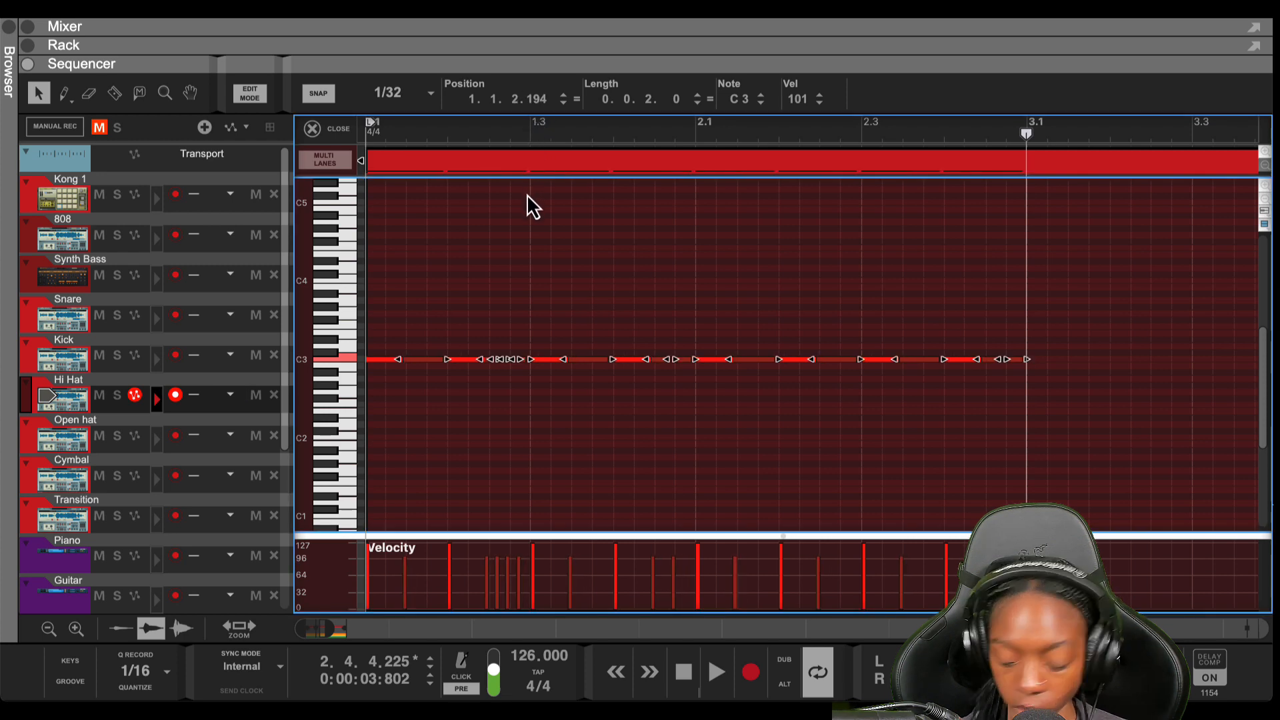
{"action": "key", "text": "space"}
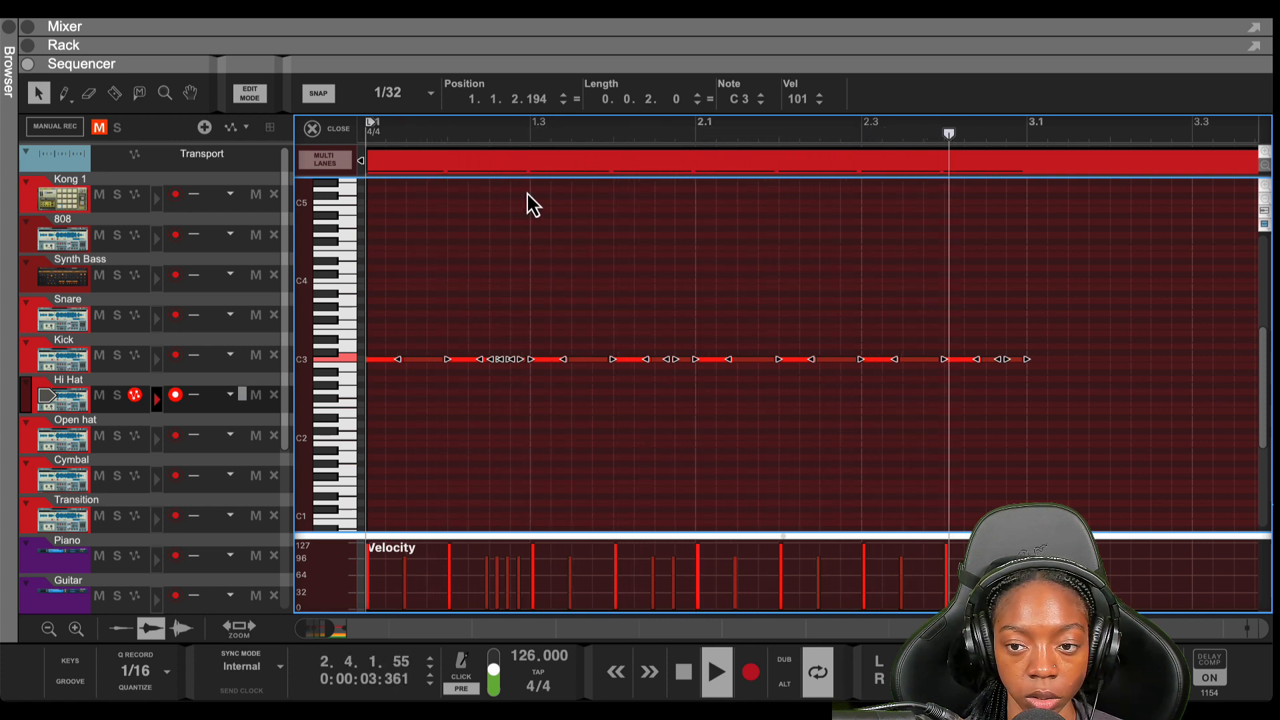
{"action": "key", "text": "space"}
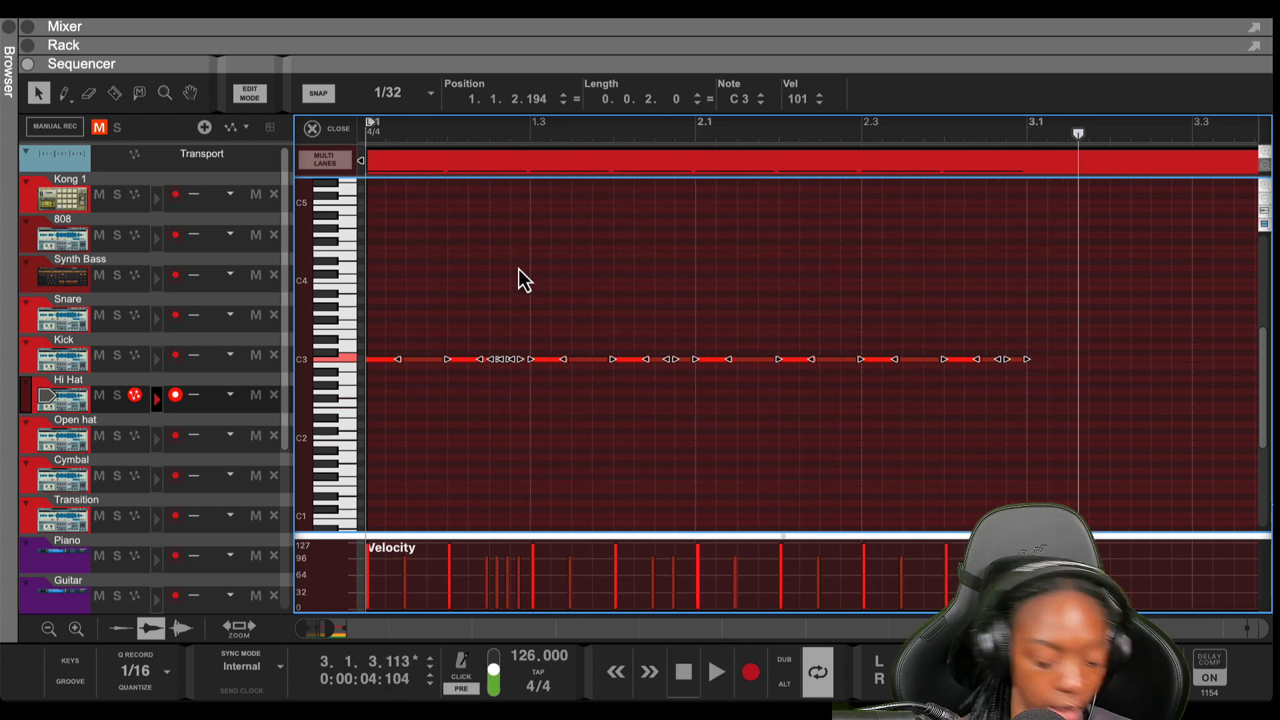
Open the Tool Window with F8 and apply Side by side legato to all C3 notes, listening back
{"action": "key", "text": "F8"}
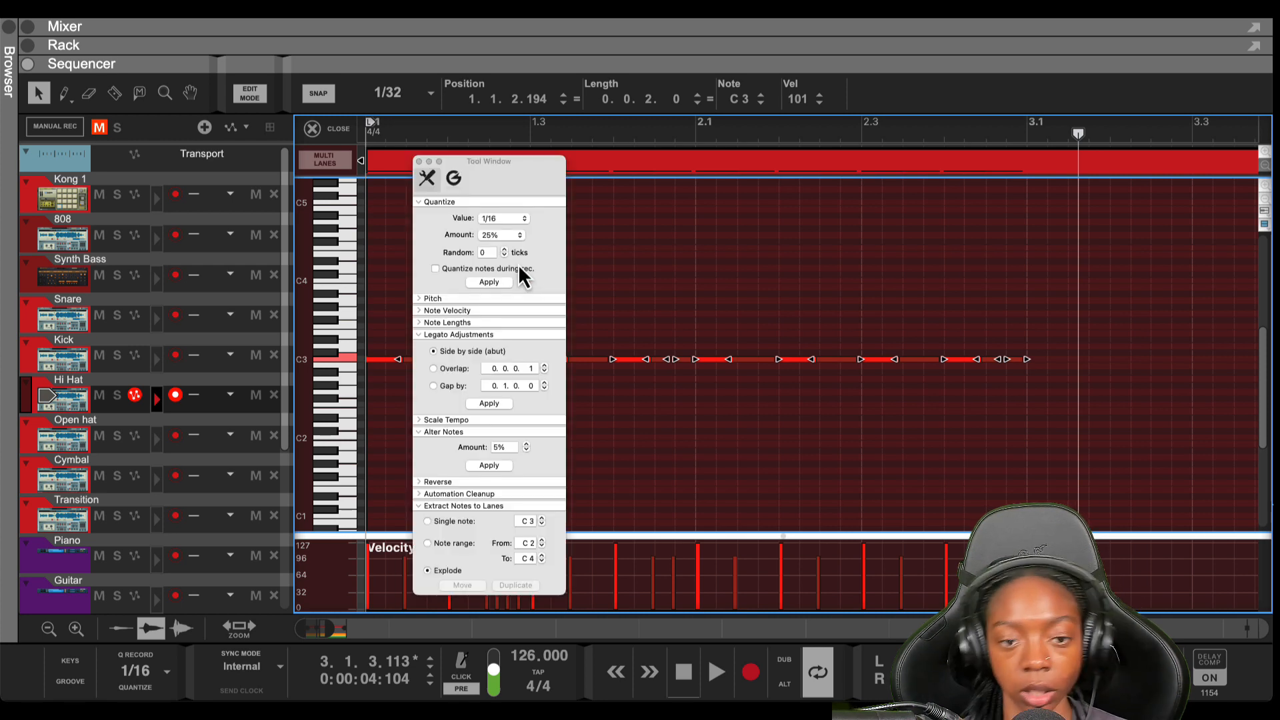
{"action": "left_click_drag", "start_coordinate": [507, 163], "coordinate": [931, 104]}
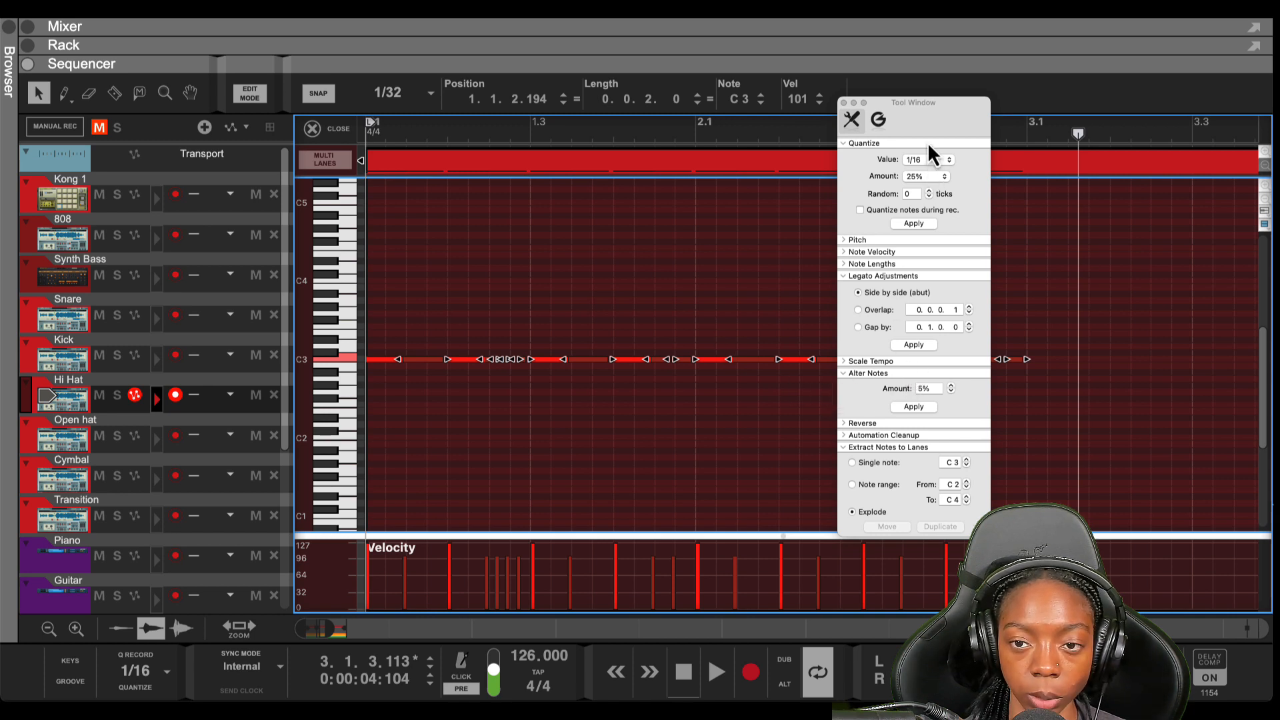
{"action": "left_click", "coordinate": [918, 346]}
{"action": "key", "text": "space"}
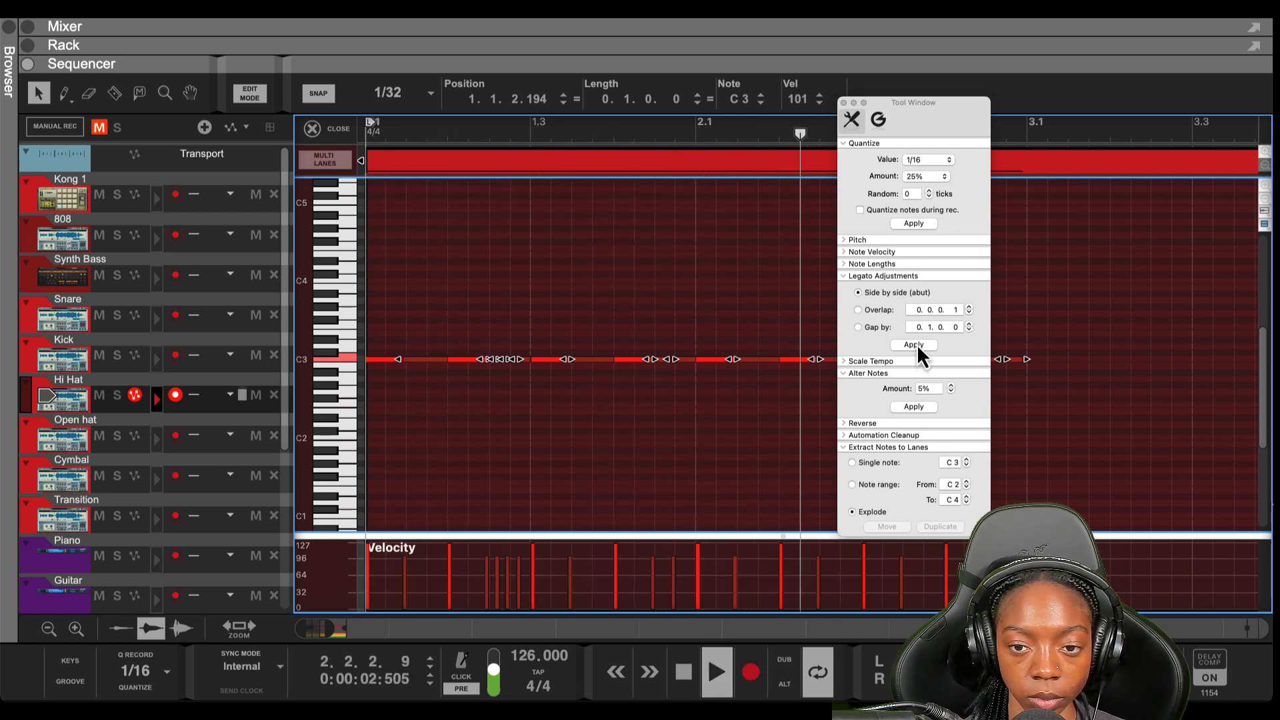
{"action": "key", "text": "space"}
{"action": "key", "text": "super+a"}
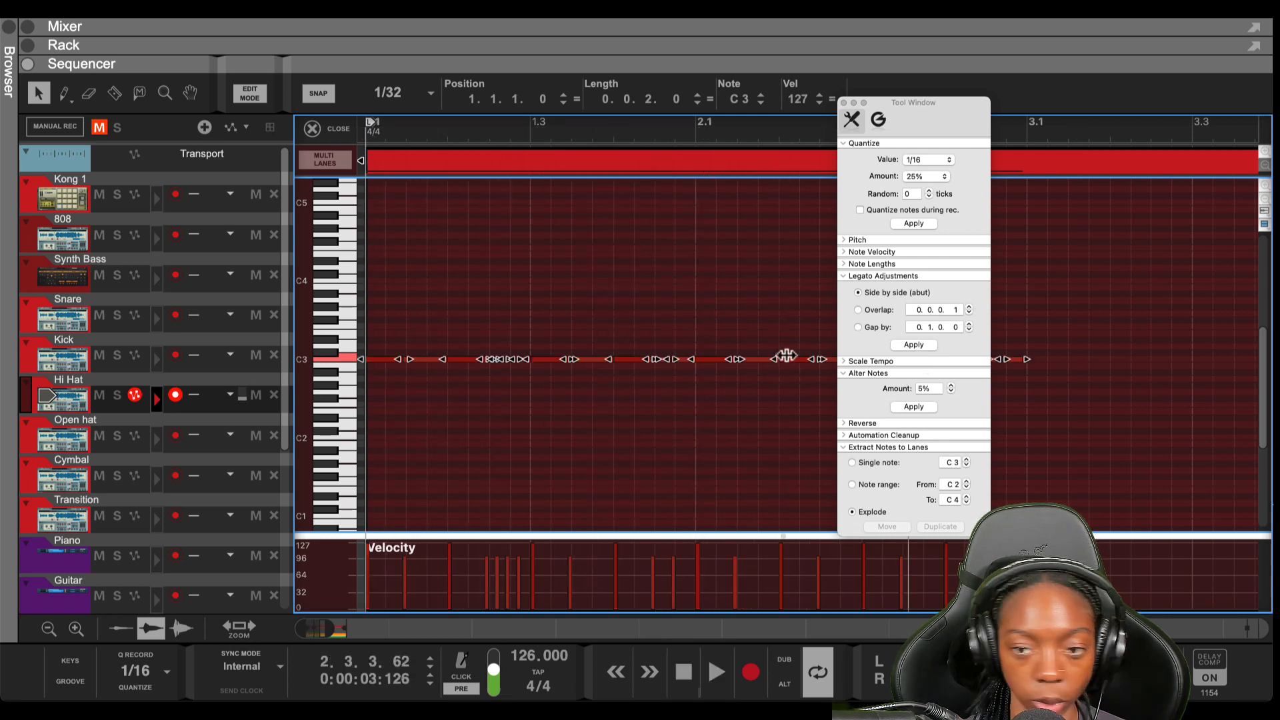
{"action": "left_click", "coordinate": [900, 350]}
{"action": "key", "text": "space"}
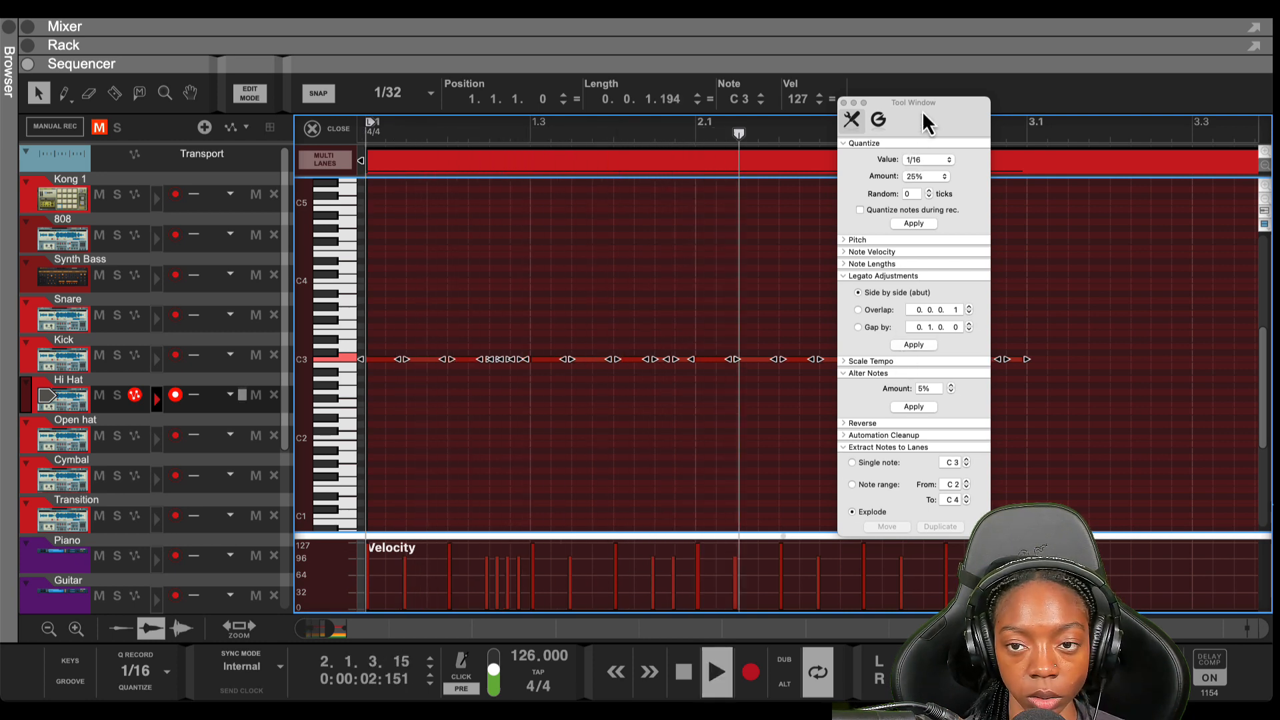
{"action": "left_click_drag", "start_coordinate": [924, 112], "coordinate": [1158, 75]}
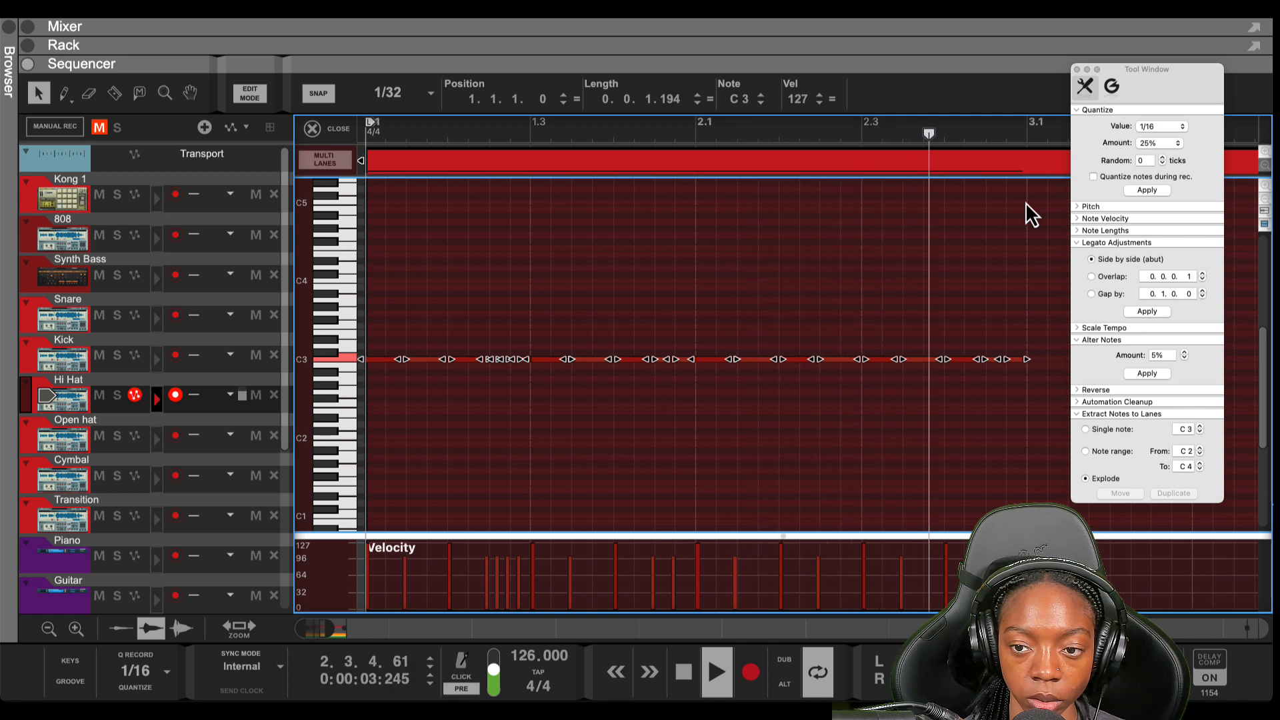
{"action": "key", "text": "space"}
Reapply Side by side legato, play the joined notes from the start, then deselect
{"action": "left_click", "coordinate": [1147, 313]}
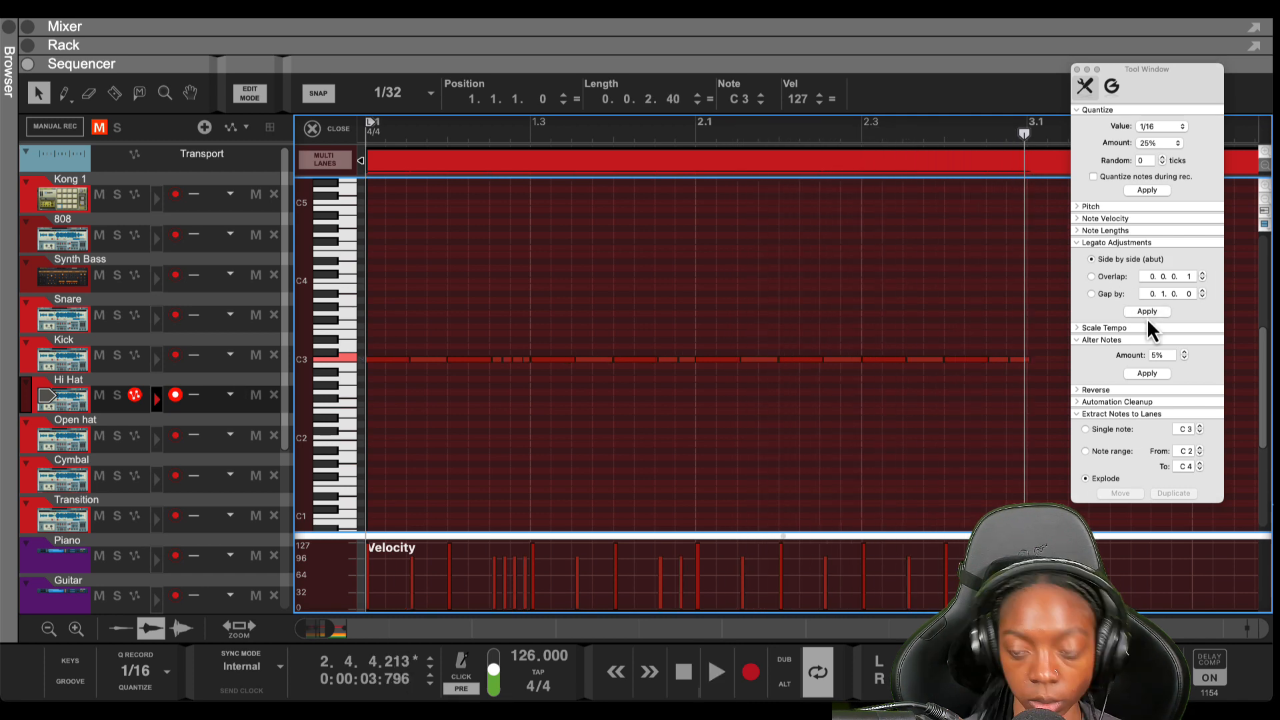
{"action": "key", "text": "shift+Return"}
{"action": "key", "text": "space"}
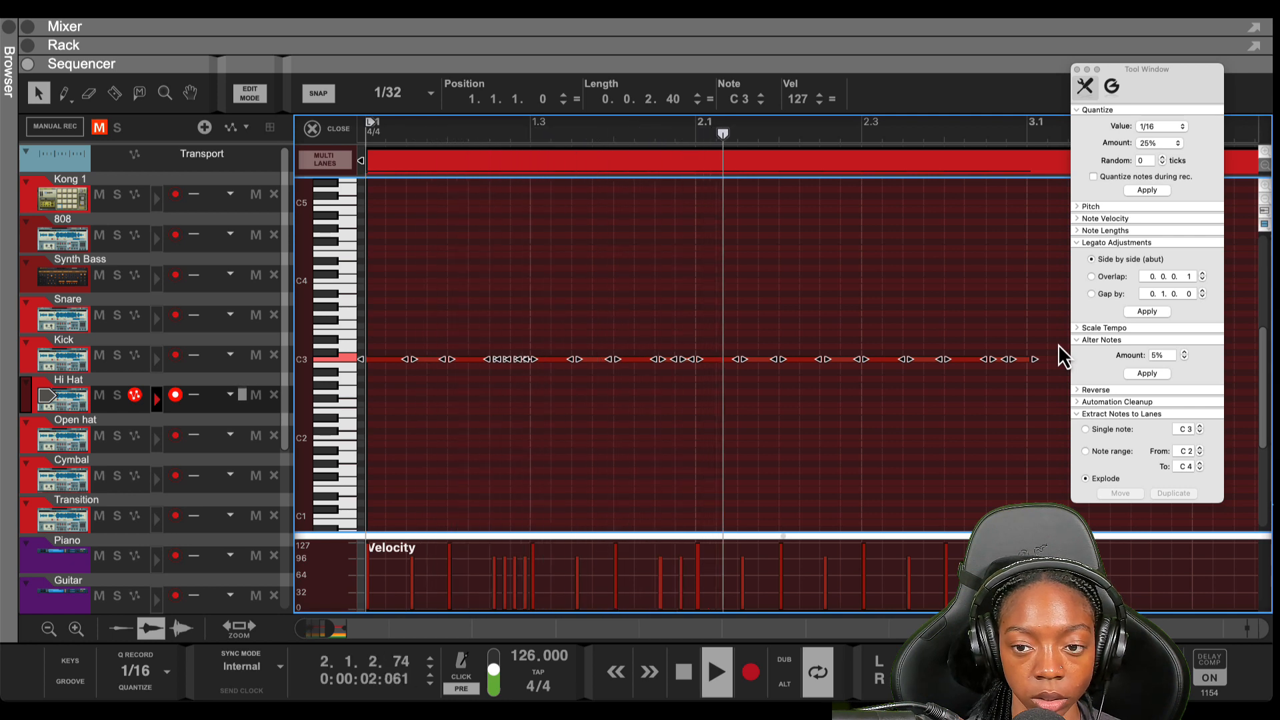
{"action": "key", "text": "space"}
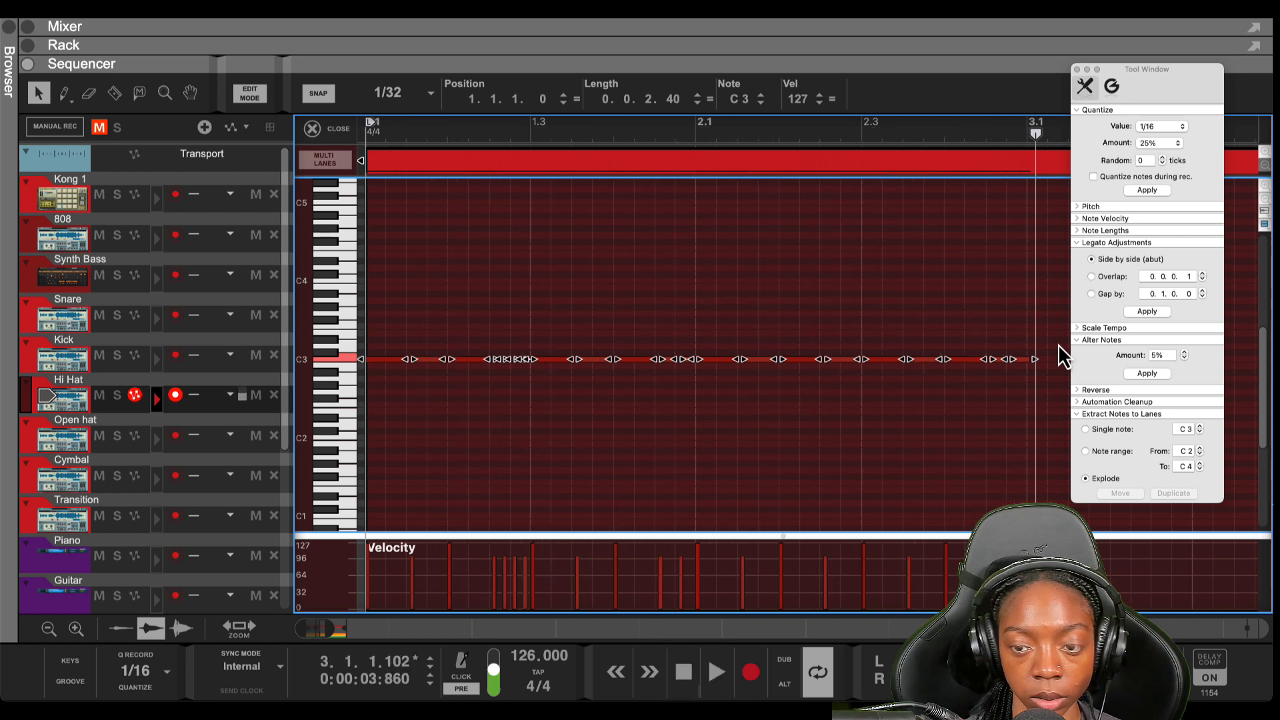
{"action": "left_click", "coordinate": [1059, 344]}
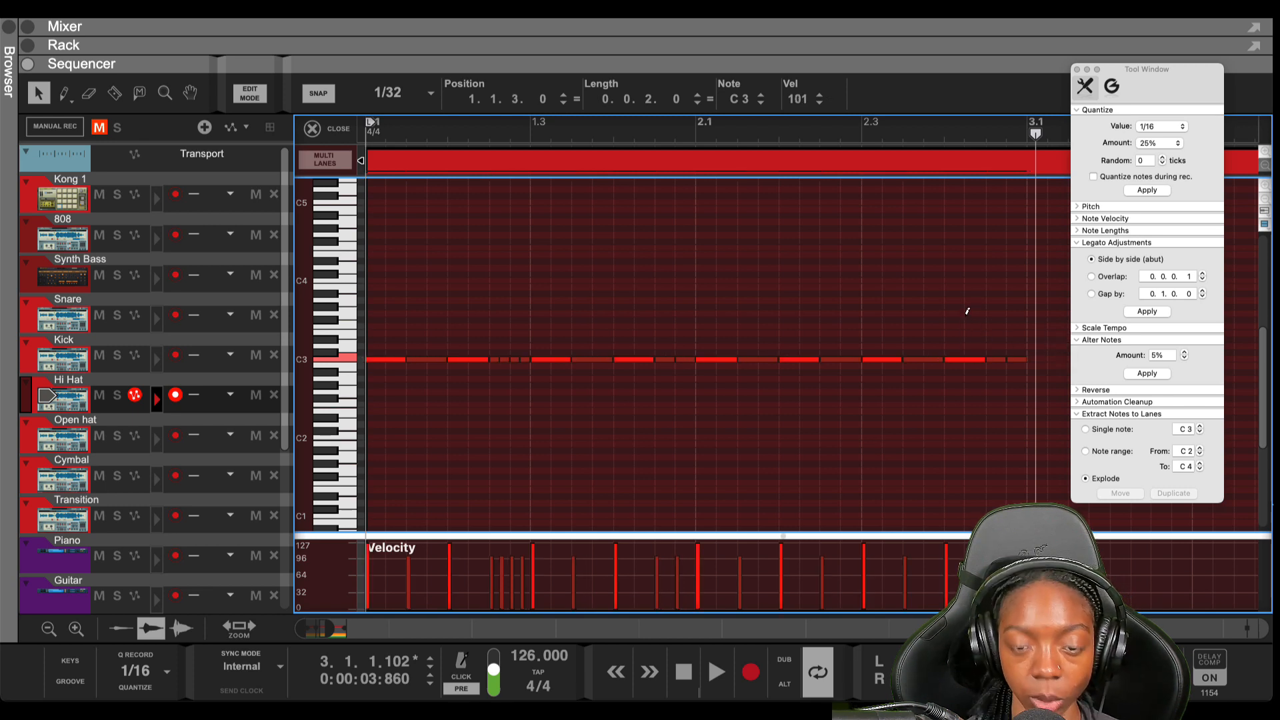
Shift the nudged notes to 1.1.2.229, reapply legato to all notes, and audition from the start
{"action": "key", "text": "super+a"}
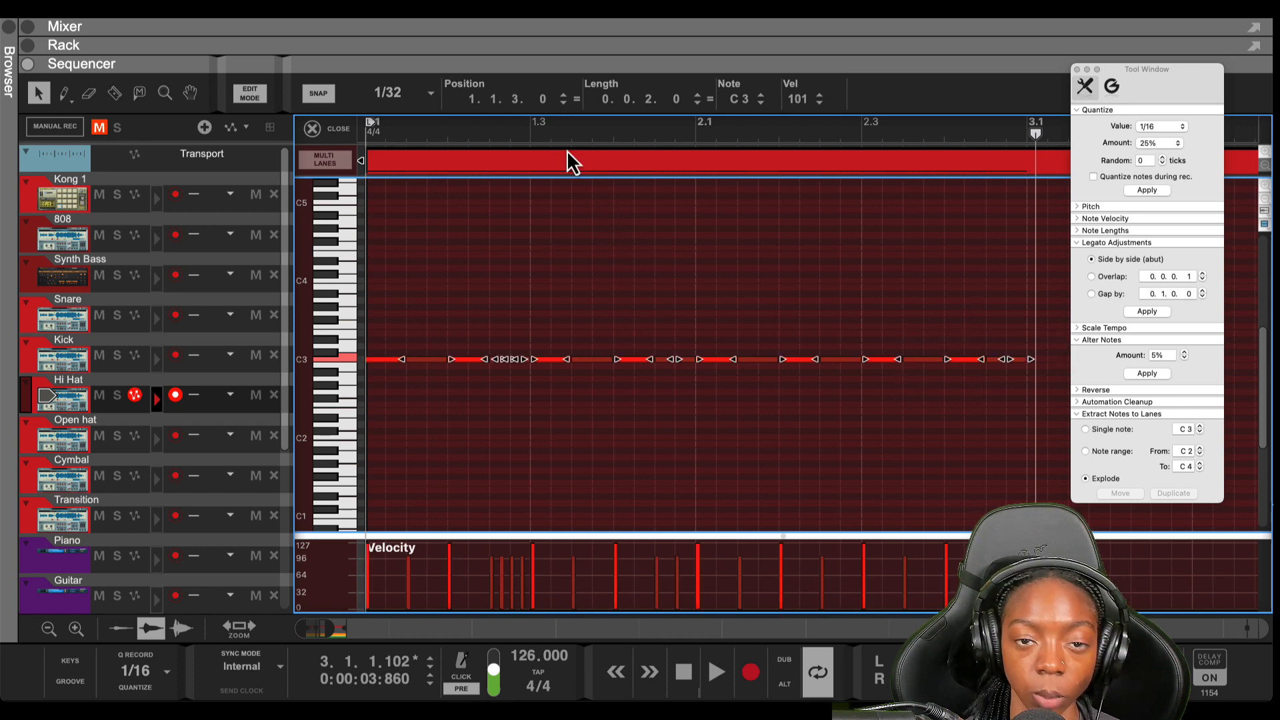
{"action": "left_click_drag", "start_coordinate": [546, 102], "coordinate": [543, 112]}
{"action": "left_click", "coordinate": [616, 292]}
{"action": "key", "text": "super+a"}
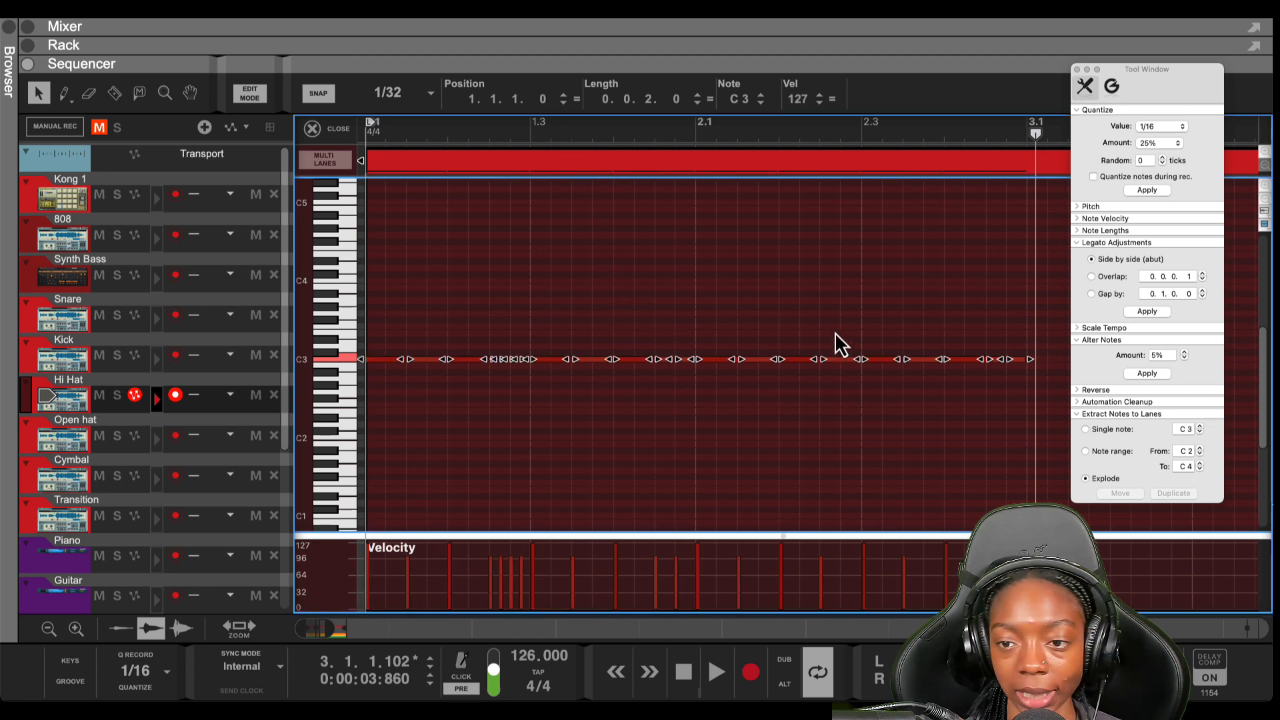
{"action": "left_click", "coordinate": [1146, 314]}
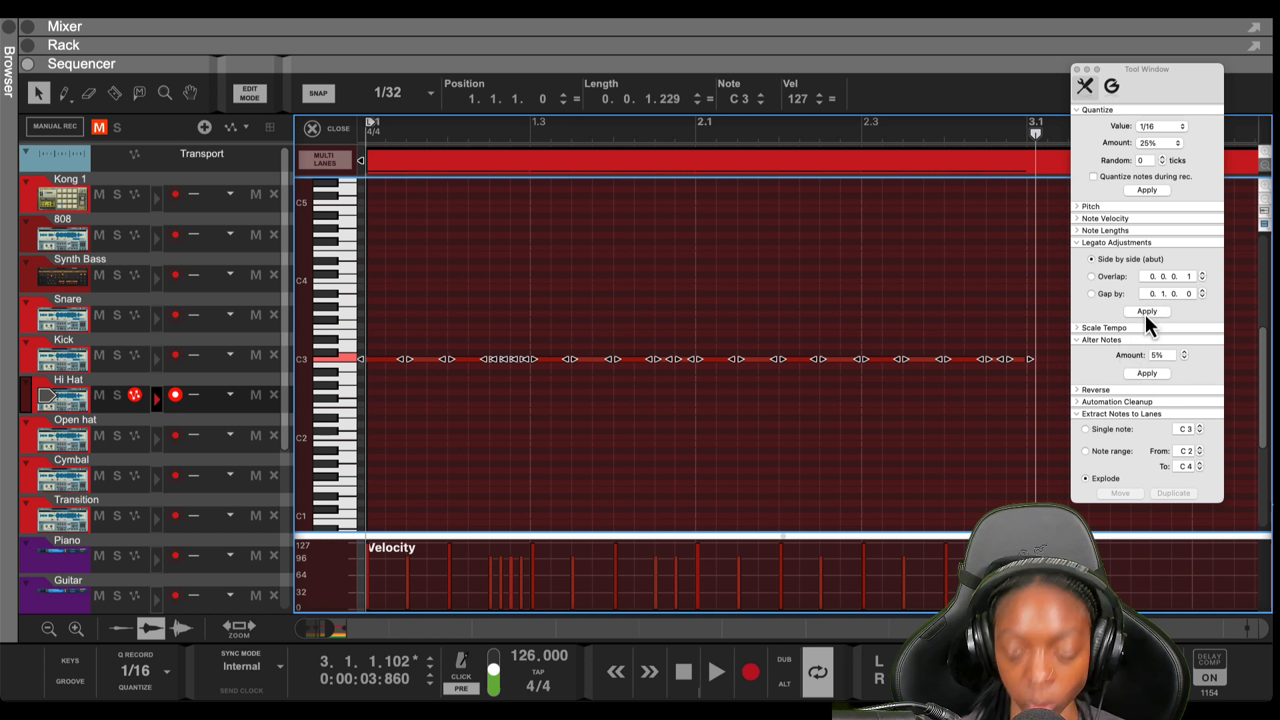
{"action": "key", "text": "shift+Return"}
{"action": "key", "text": "space"}
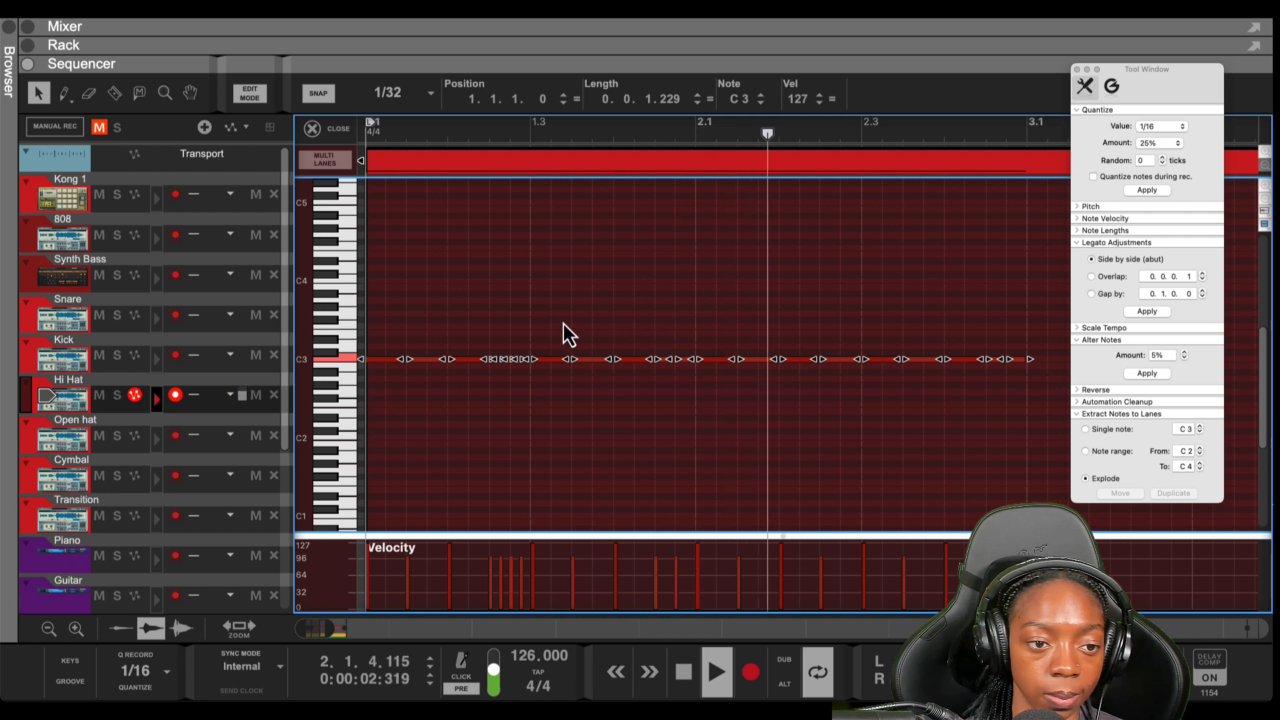
{"action": "key", "text": "space"}
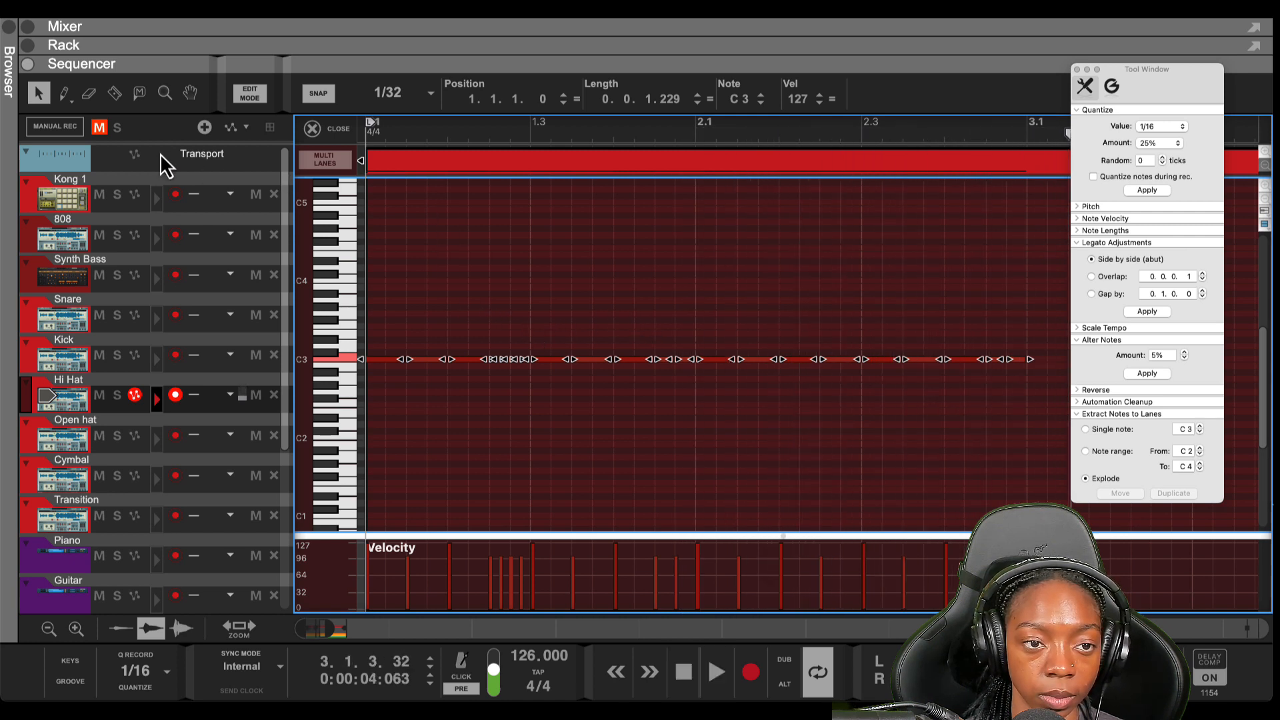
Clear all track mutes and mute the Ramzoid 808 Cooker track
{"action": "left_click", "coordinate": [100, 128]}
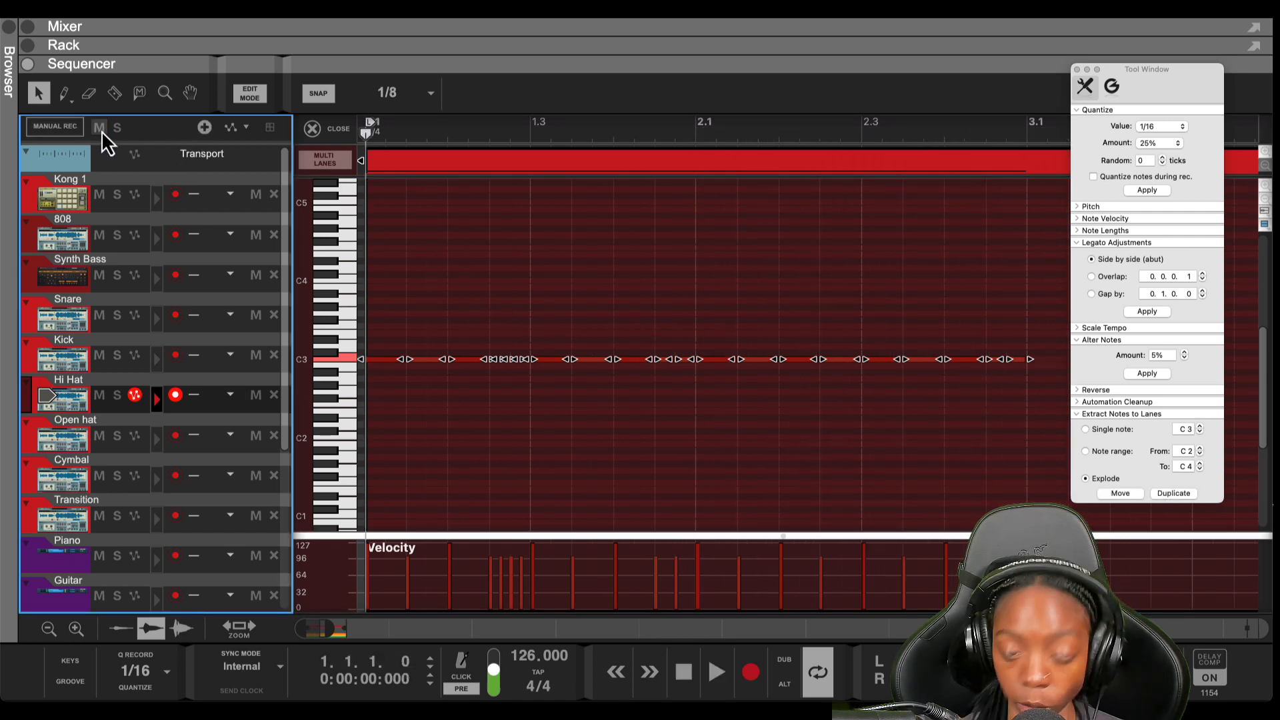
{"action": "scroll", "coordinate": [80, 404], "scroll_direction": "down", "scroll_amount": 4}
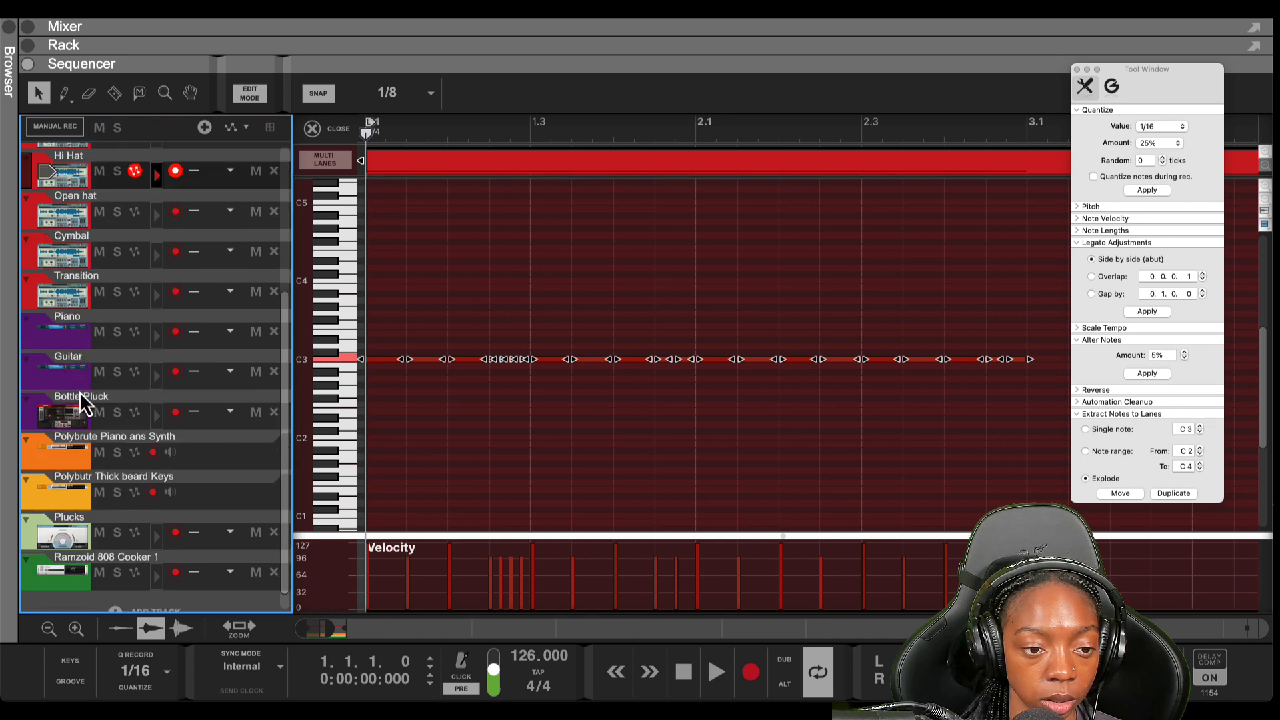
{"action": "left_click", "coordinate": [99, 572]}
Turn off SOLO on the Hi Hat Grain in the Rack, check its gain, then hide the Rack
{"action": "left_click_drag", "start_coordinate": [293, 74], "coordinate": [320, 472]}
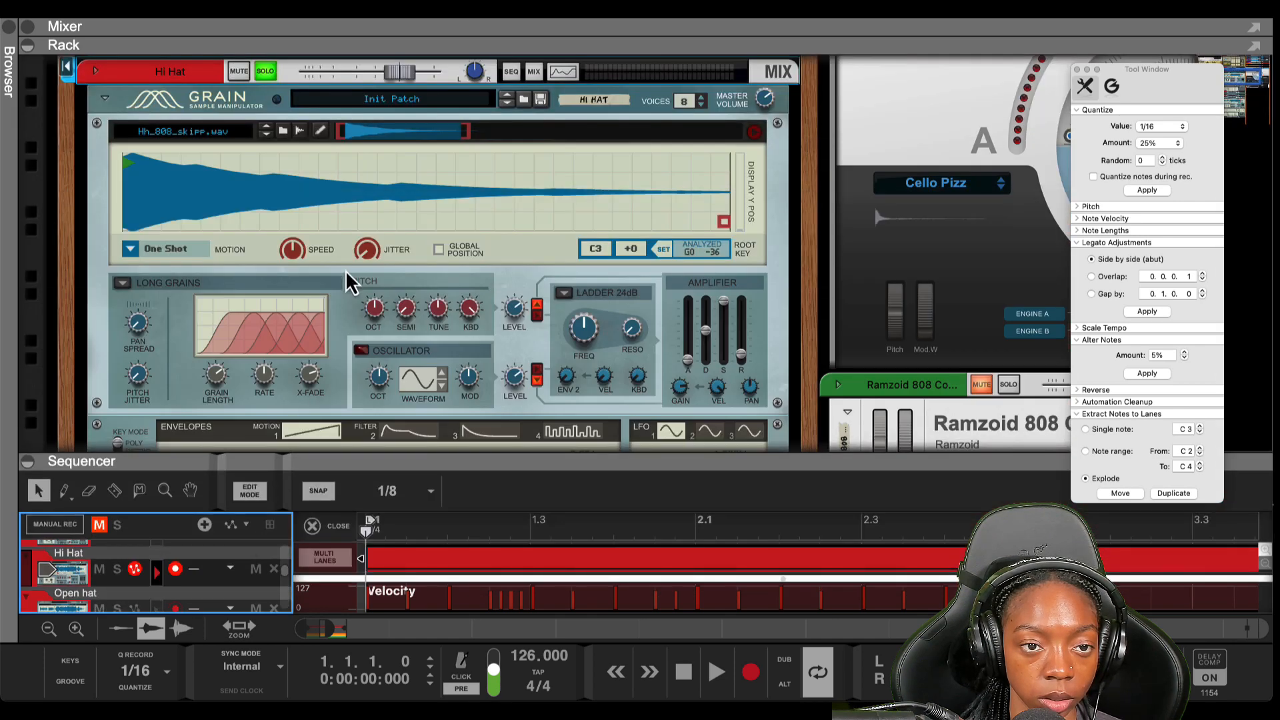
{"action": "left_click", "coordinate": [260, 75]}
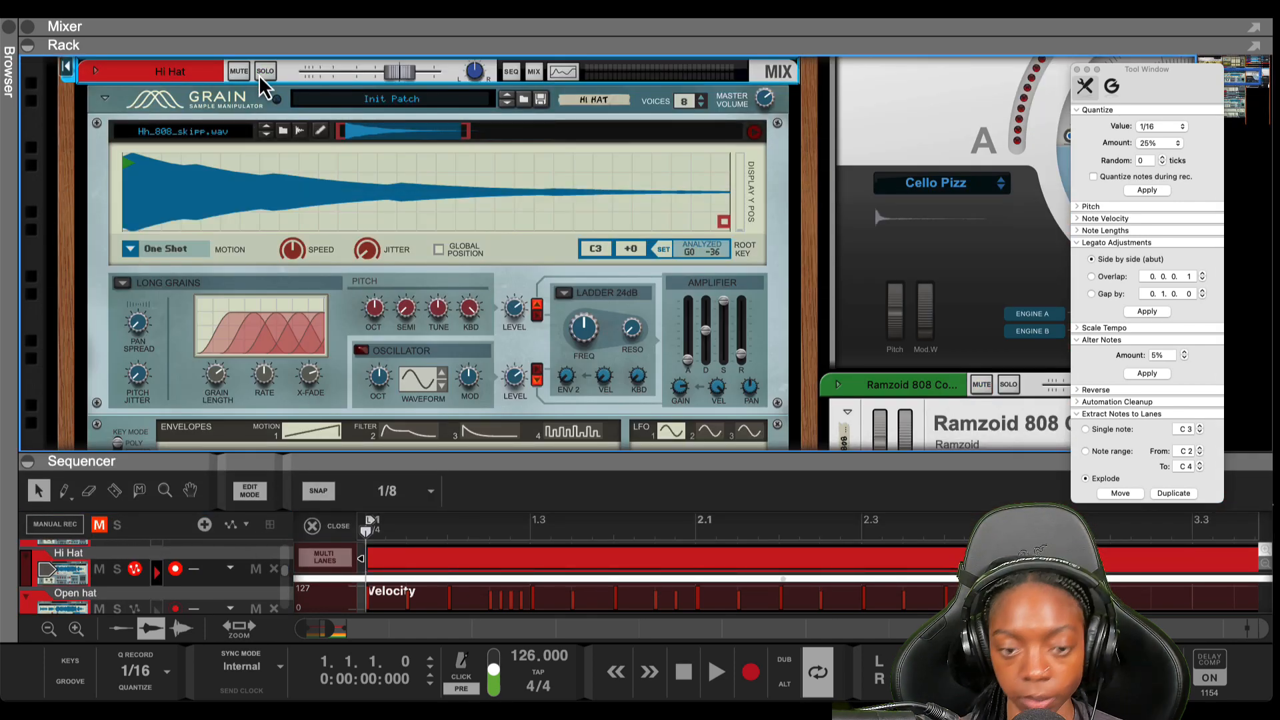
{"action": "key", "text": "space"}
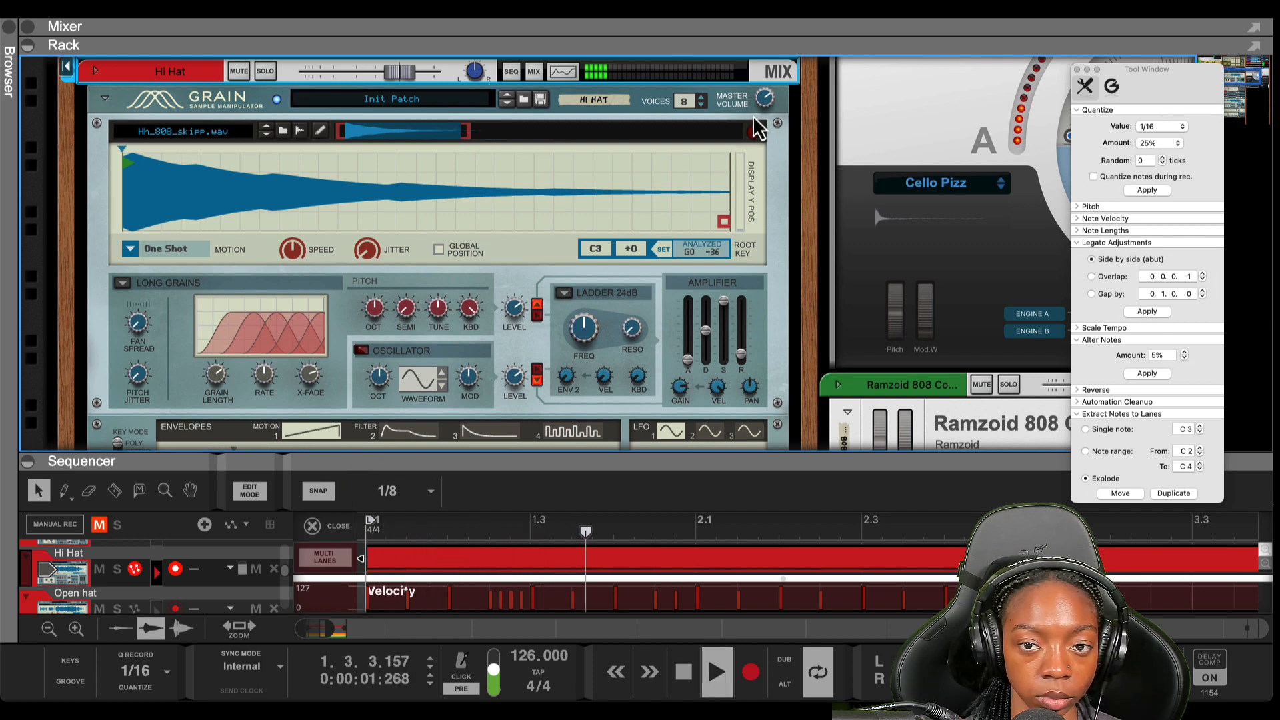
{"action": "left_click", "coordinate": [682, 386]}
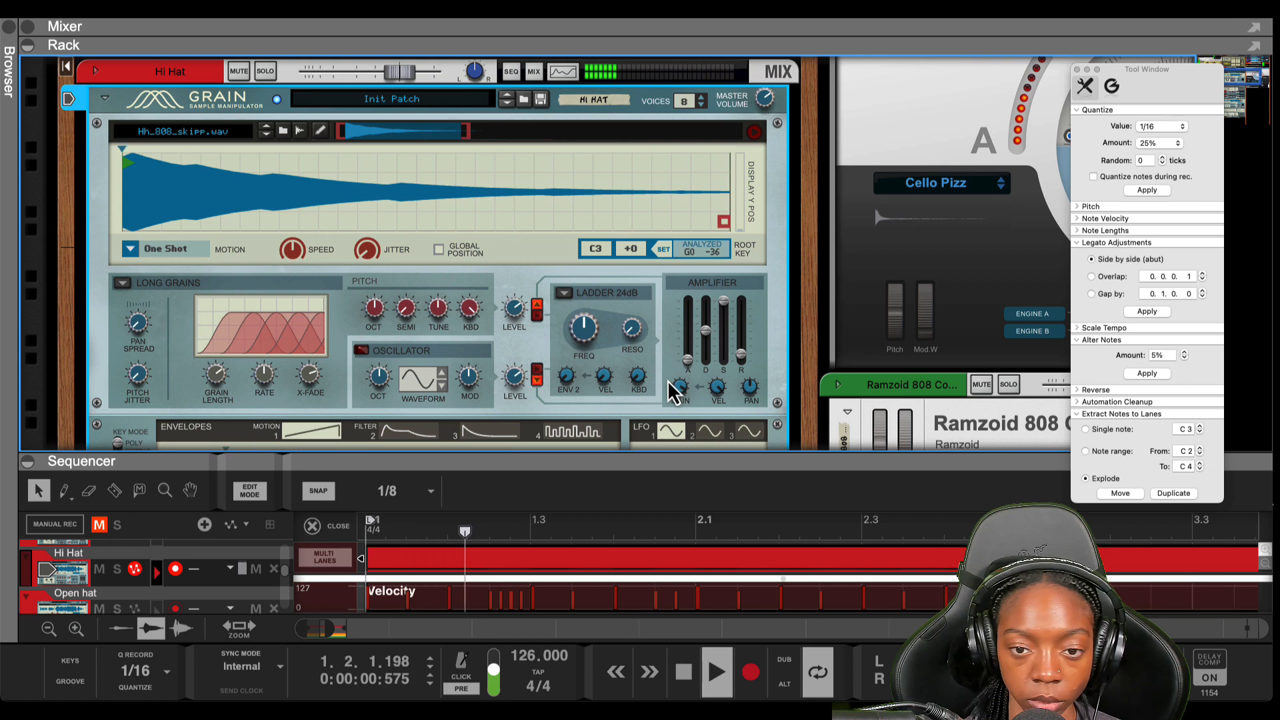
{"action": "left_click_drag", "start_coordinate": [646, 462], "coordinate": [646, 63]}
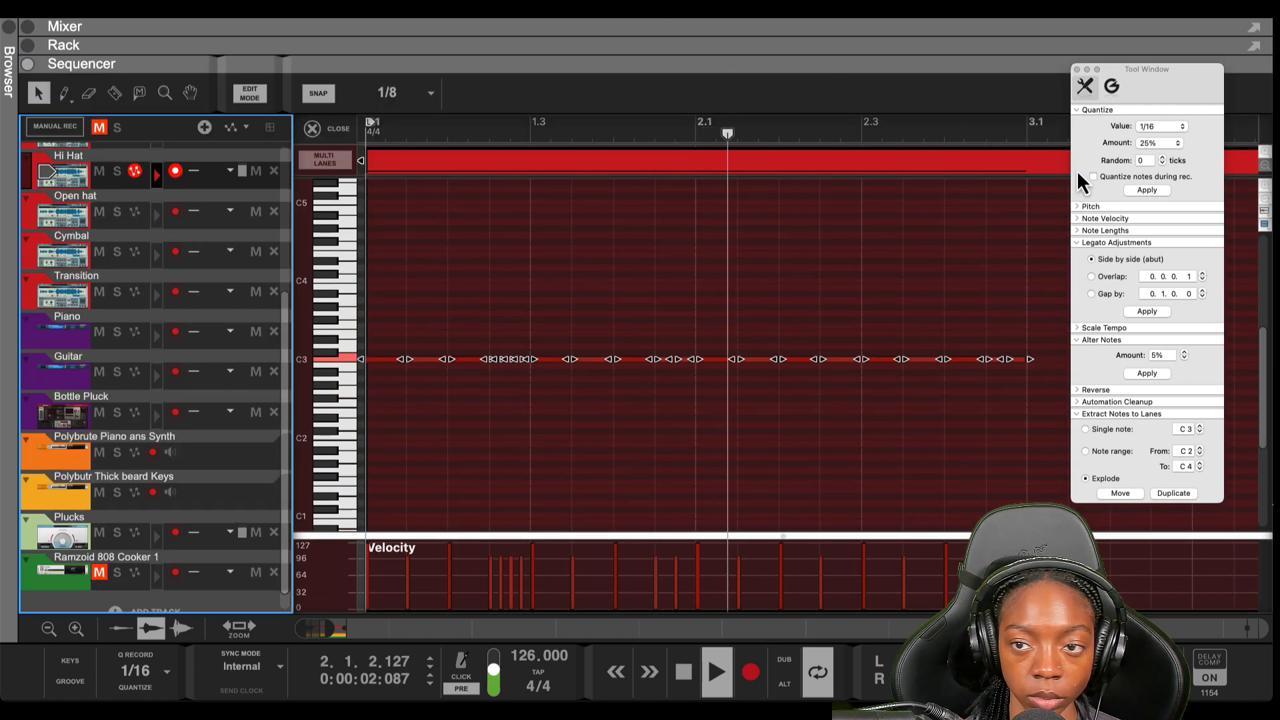
Close the Tool Window and duplicate the two-bar hi-hat pattern into bars 3–4
{"action": "left_click", "coordinate": [1077, 69]}
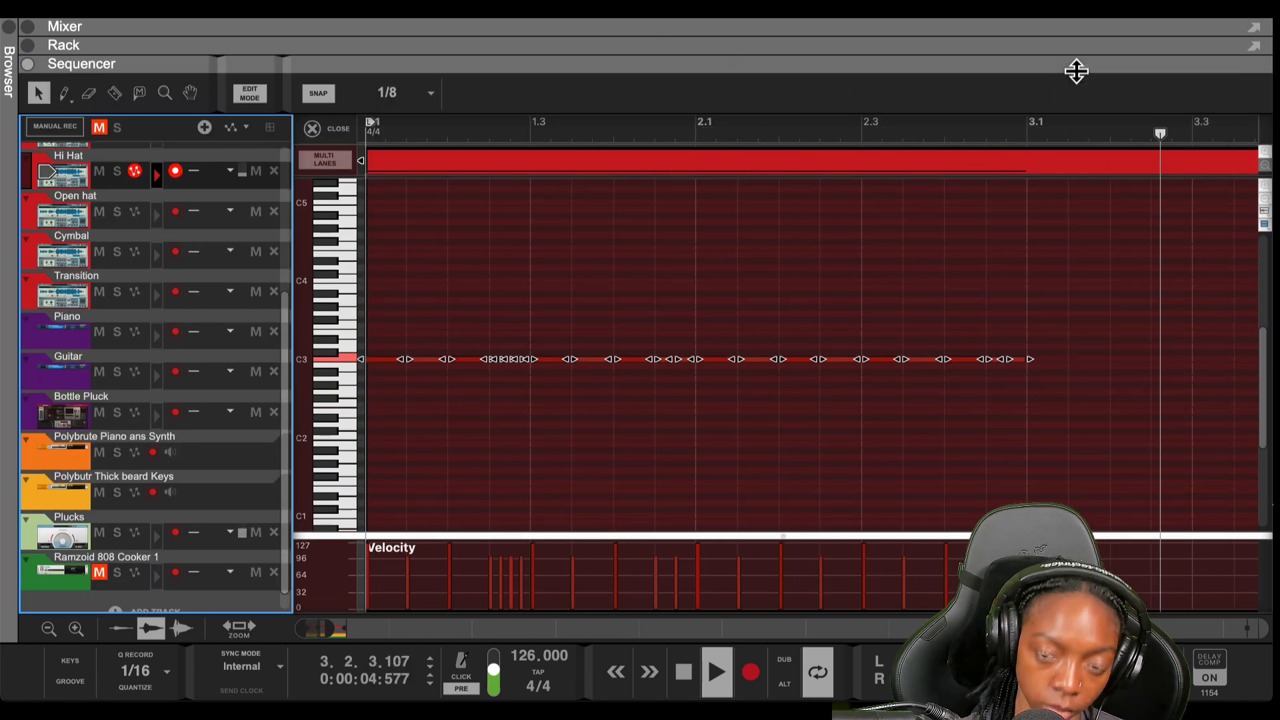
{"action": "key", "text": "space"}
{"action": "left_click", "coordinate": [1010, 284]}
{"action": "key", "text": "super+a"}
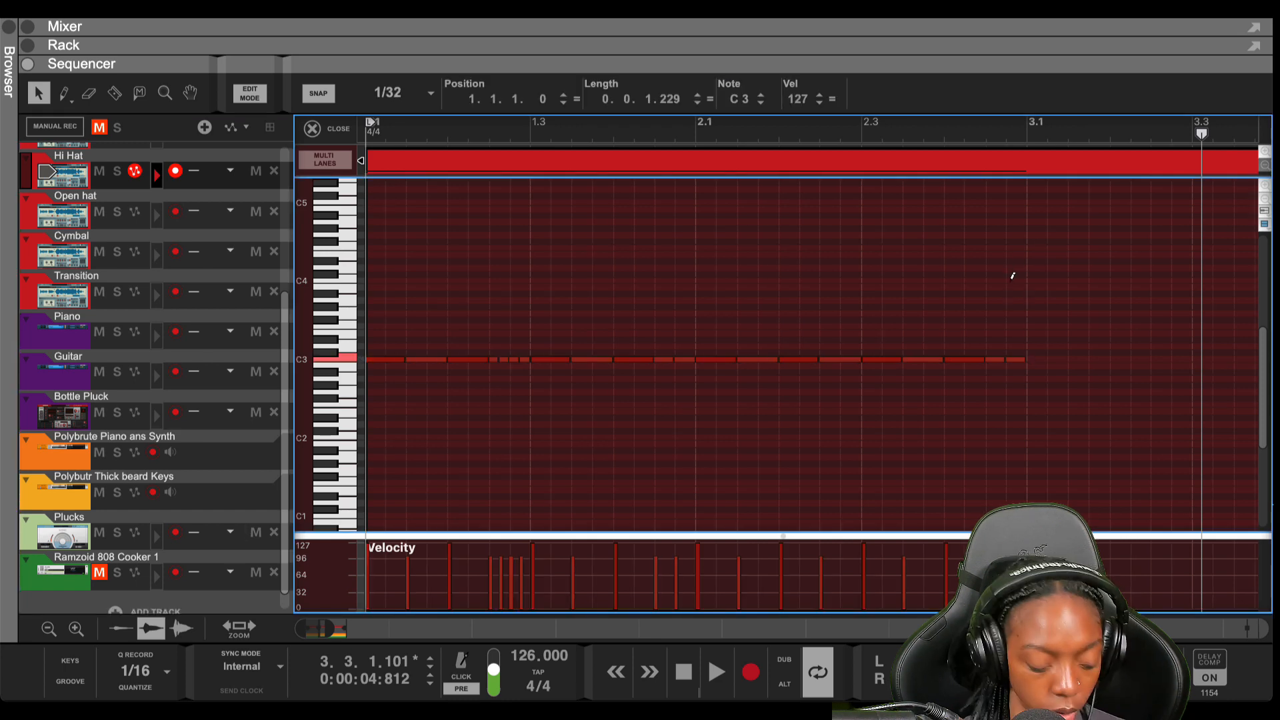
{"action": "key", "text": "super+d"}
{"action": "key", "text": "Return"}
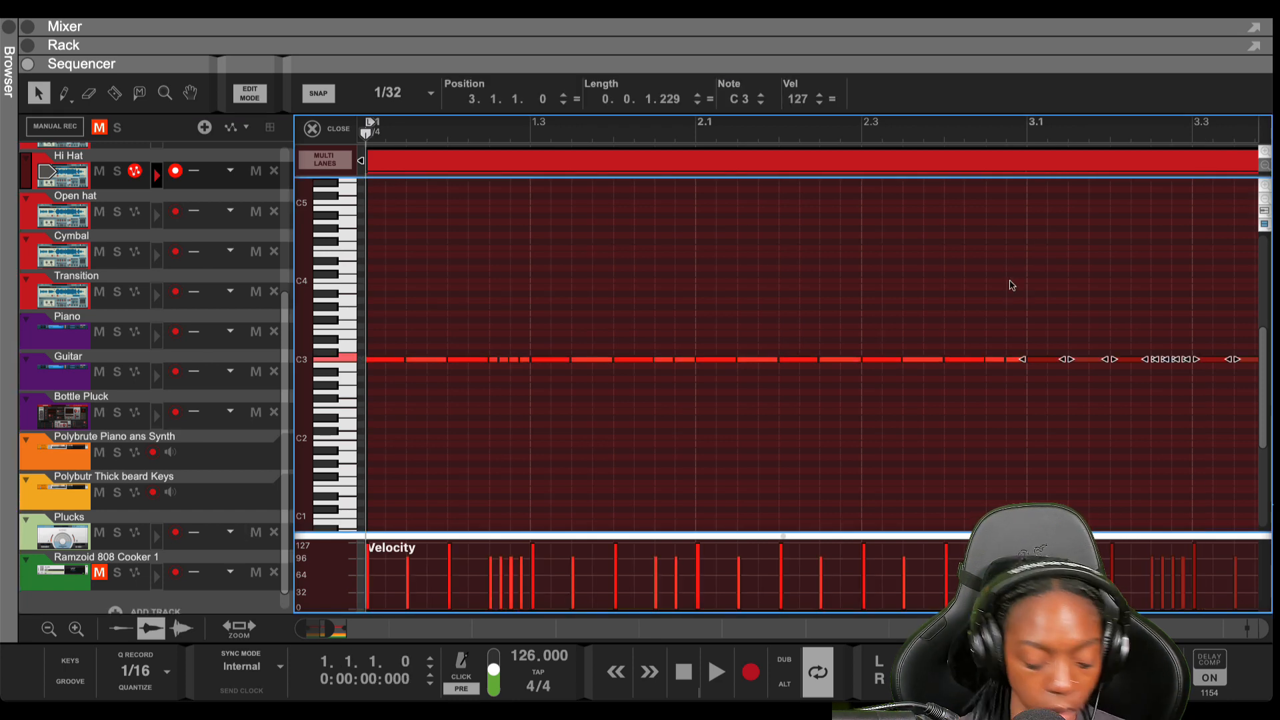
{"action": "scroll", "coordinate": [959, 360], "scroll_direction": "up", "scroll_amount": 1}
{"action": "scroll", "coordinate": [959, 362], "scroll_direction": "down", "scroll_amount": 8}
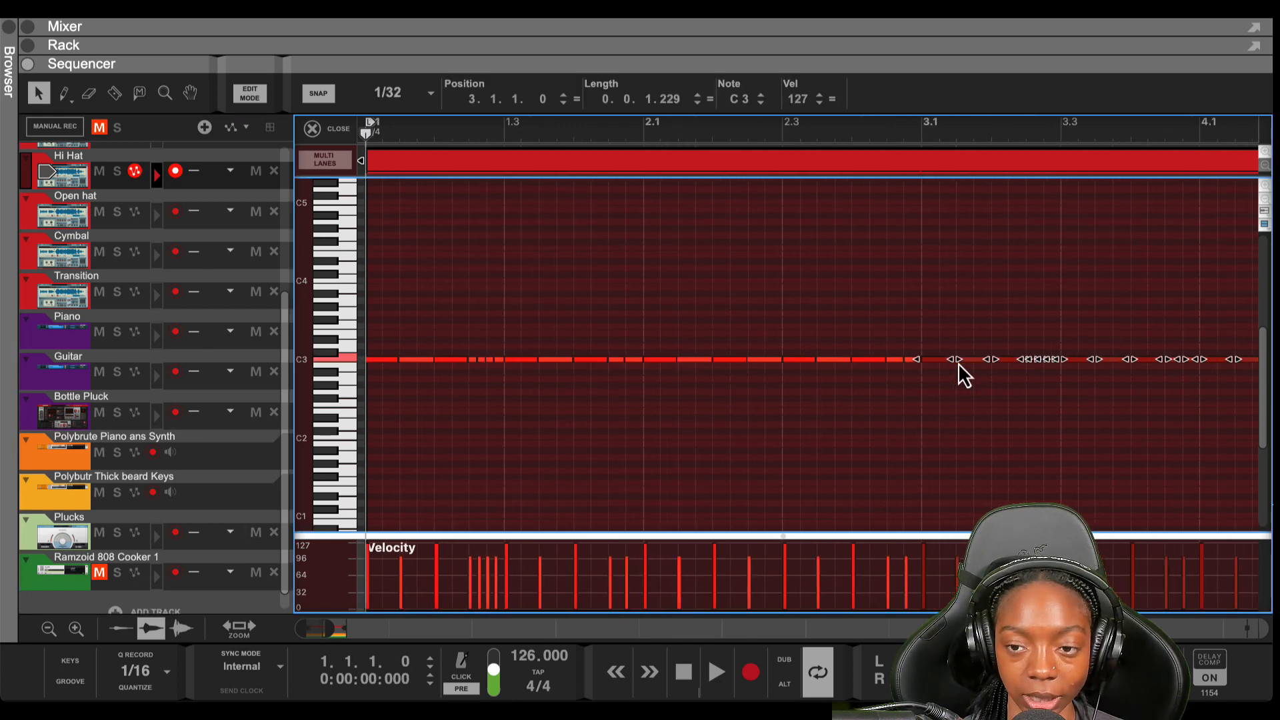
{"action": "left_click", "coordinate": [986, 405]}
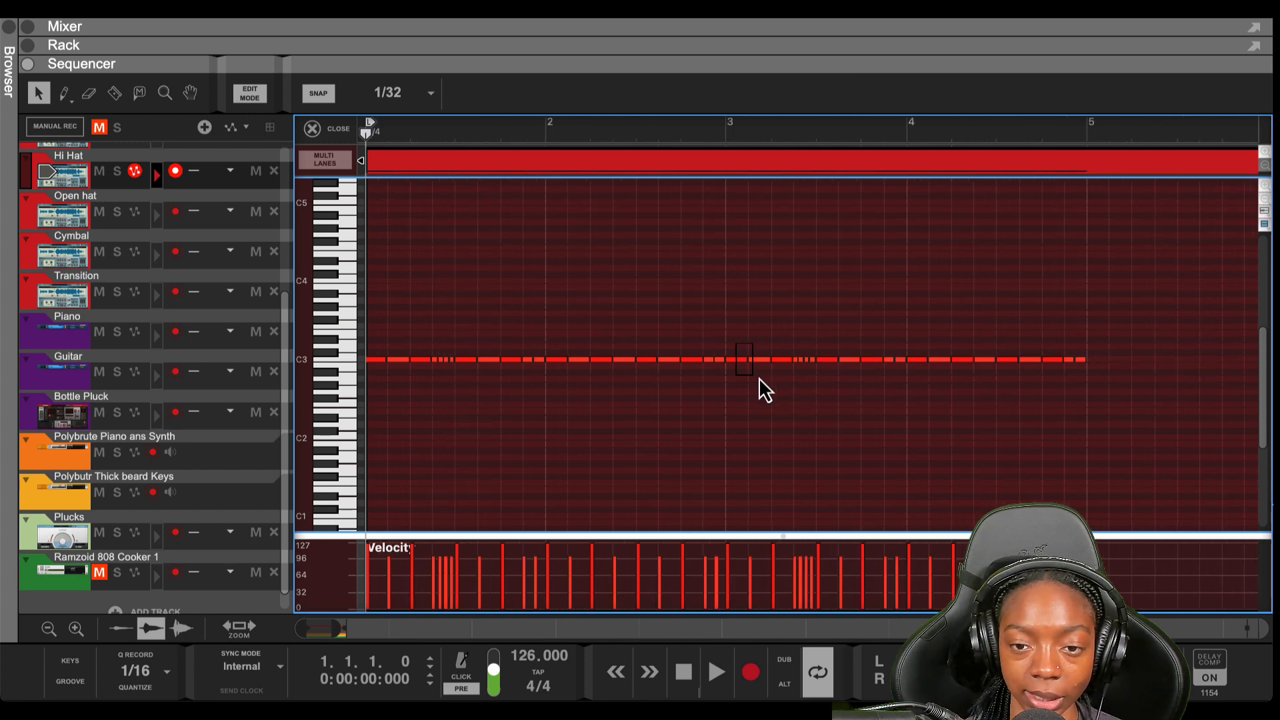
Drop the notes at the start of bar 3 an octave and audition from bar 3
{"action": "left_click_drag", "start_coordinate": [759, 377], "coordinate": [778, 383]}
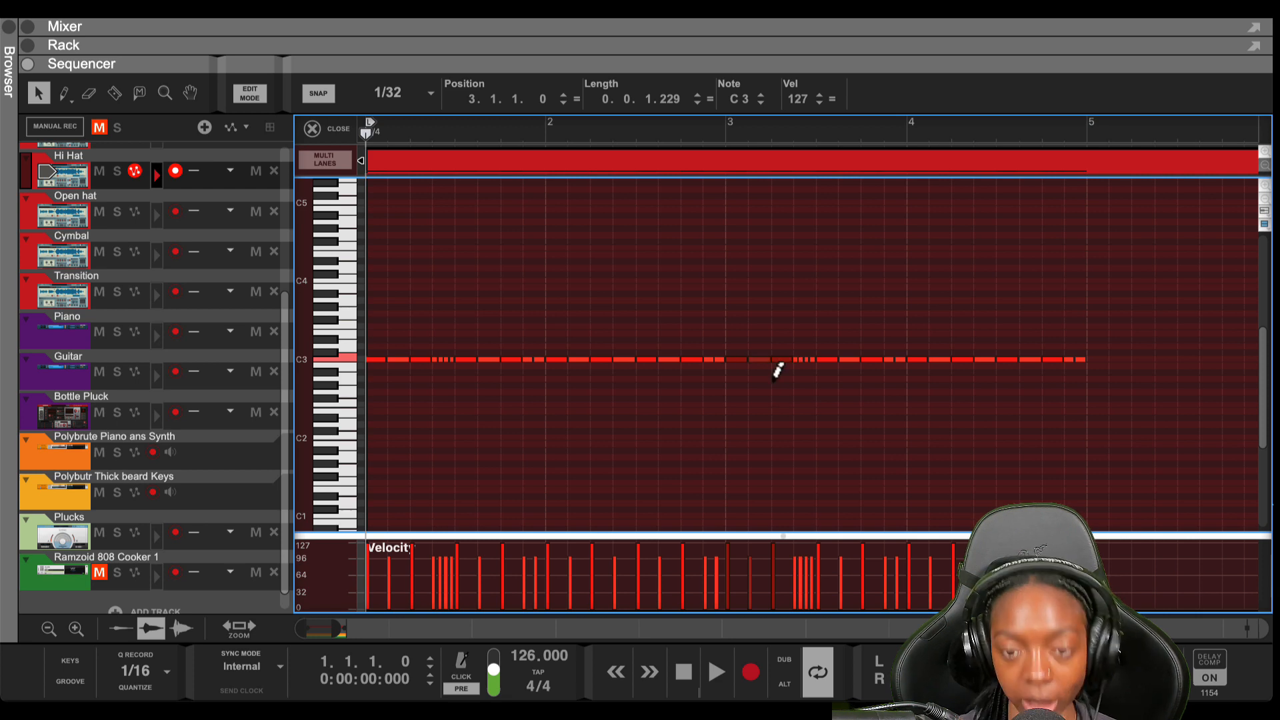
{"action": "key", "text": "shift+Down"}
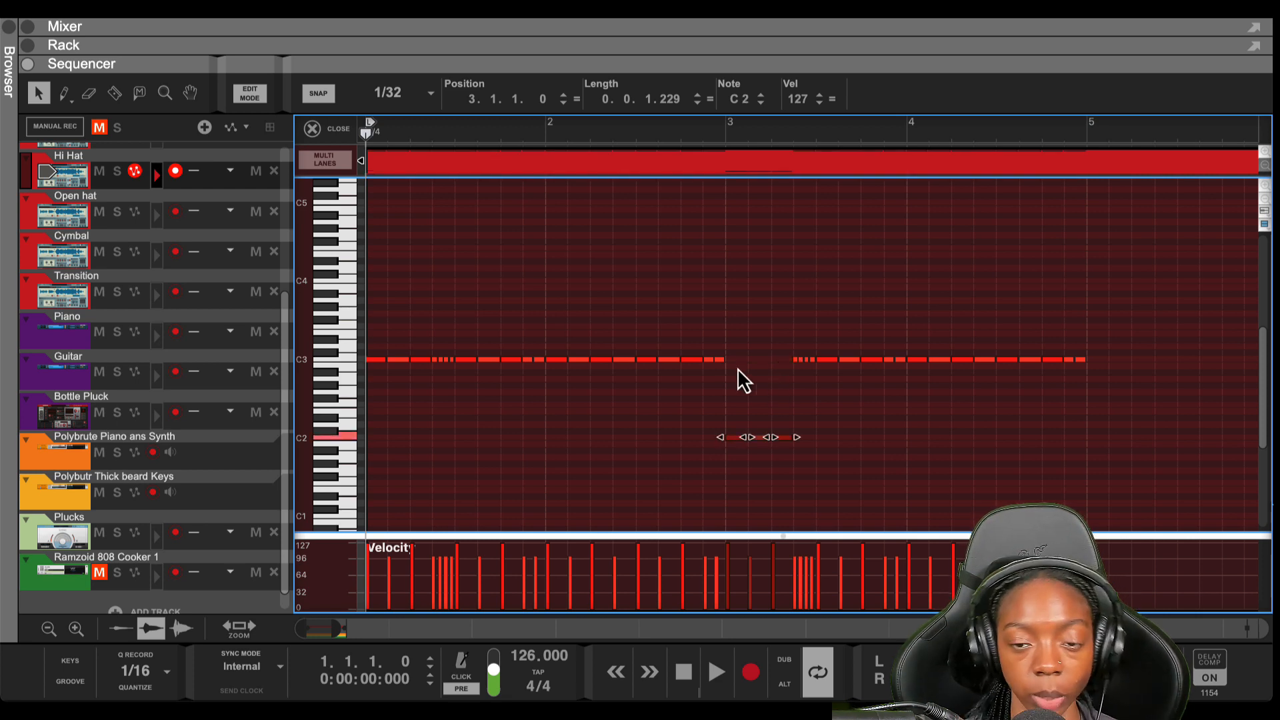
{"action": "key", "text": "space"}
{"action": "key", "text": "space"}
{"action": "left_click", "coordinate": [726, 133]}
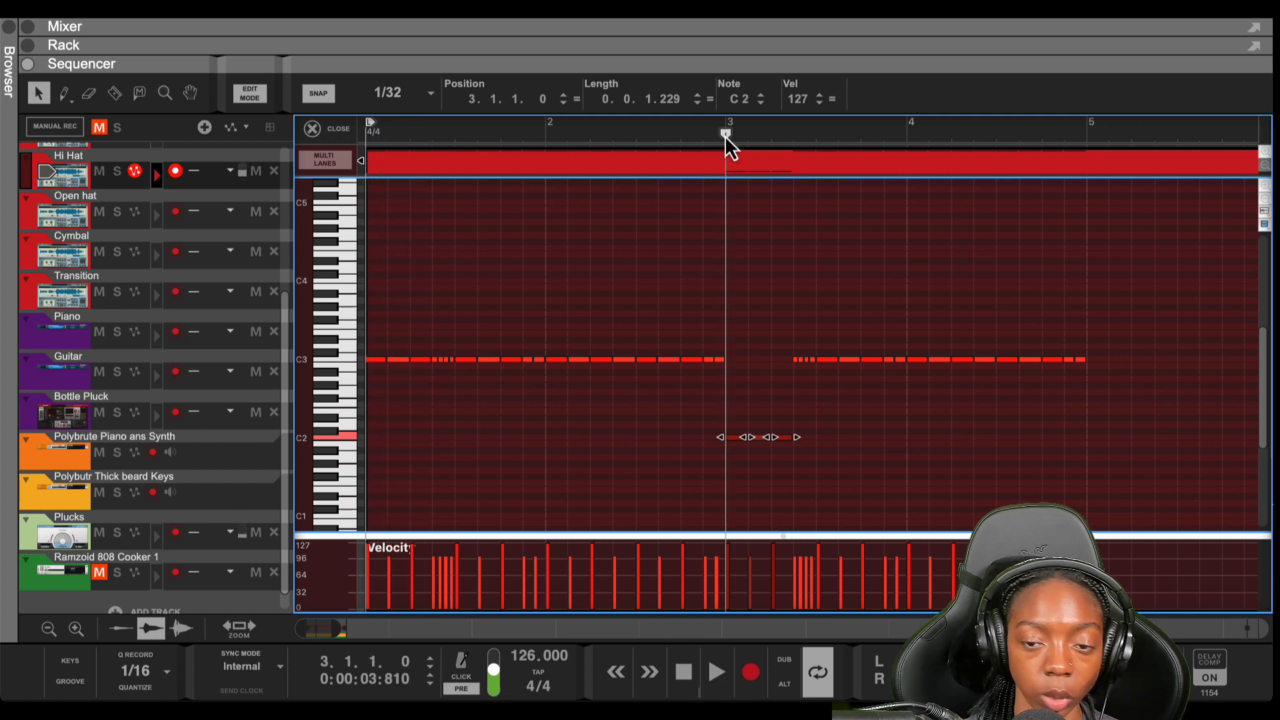
{"action": "key", "text": "space"}
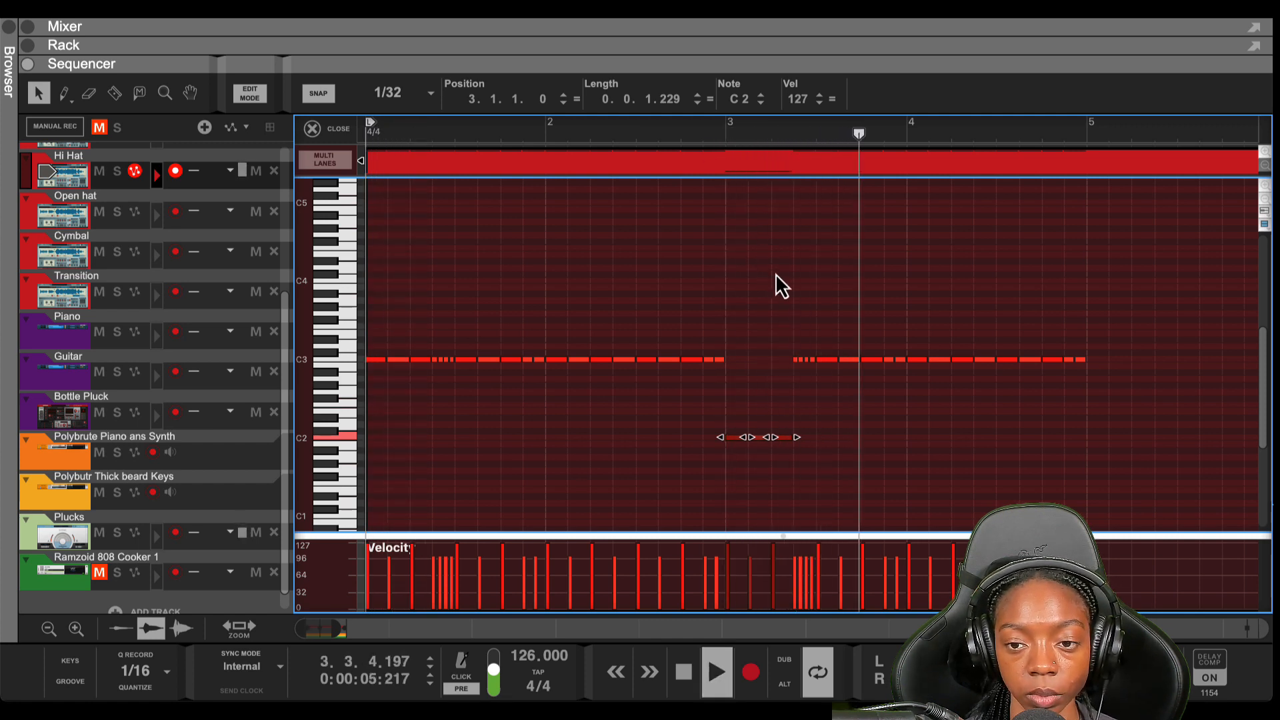
{"action": "key", "text": "space"}
Move the three notes starting bar 4 to C2, restore bar 3's notes to C3, and lower the last note
{"action": "left_click_drag", "start_coordinate": [917, 350], "coordinate": [962, 386]}
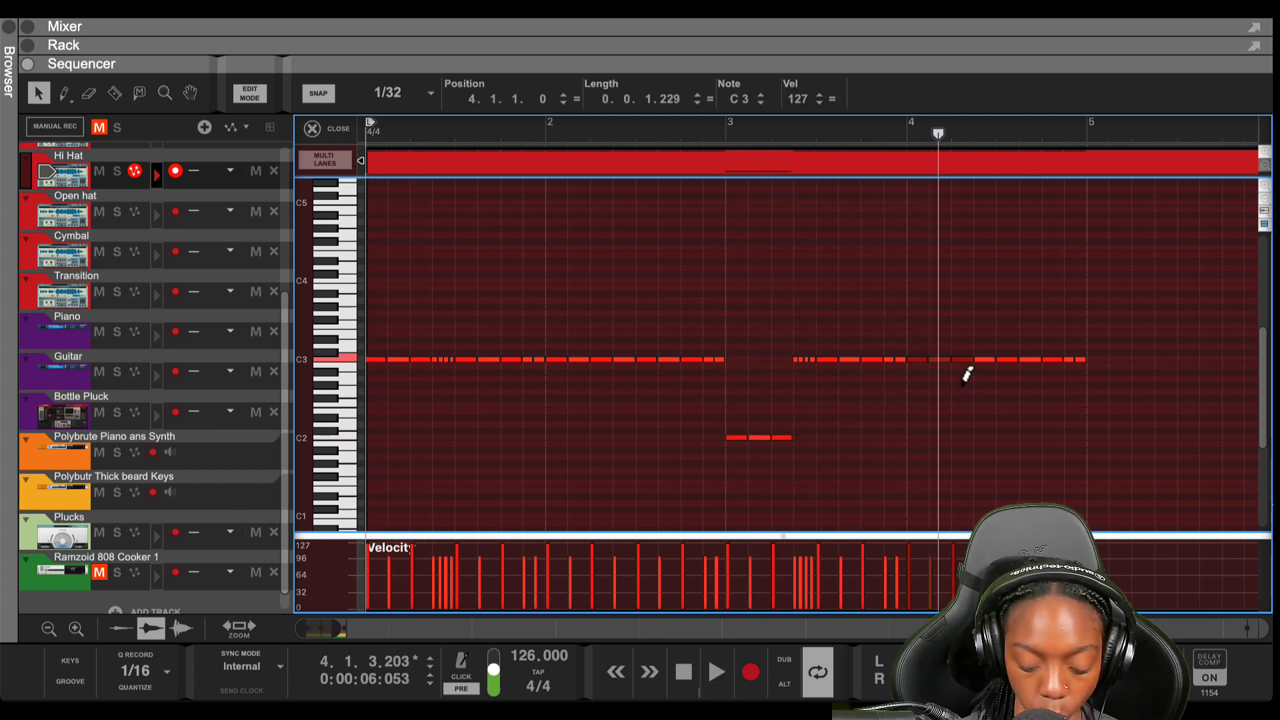
{"action": "key", "text": "super+shift+Down"}
{"action": "left_click_drag", "start_coordinate": [842, 467], "coordinate": [712, 430]}
{"action": "key", "text": "super+shift+Up"}
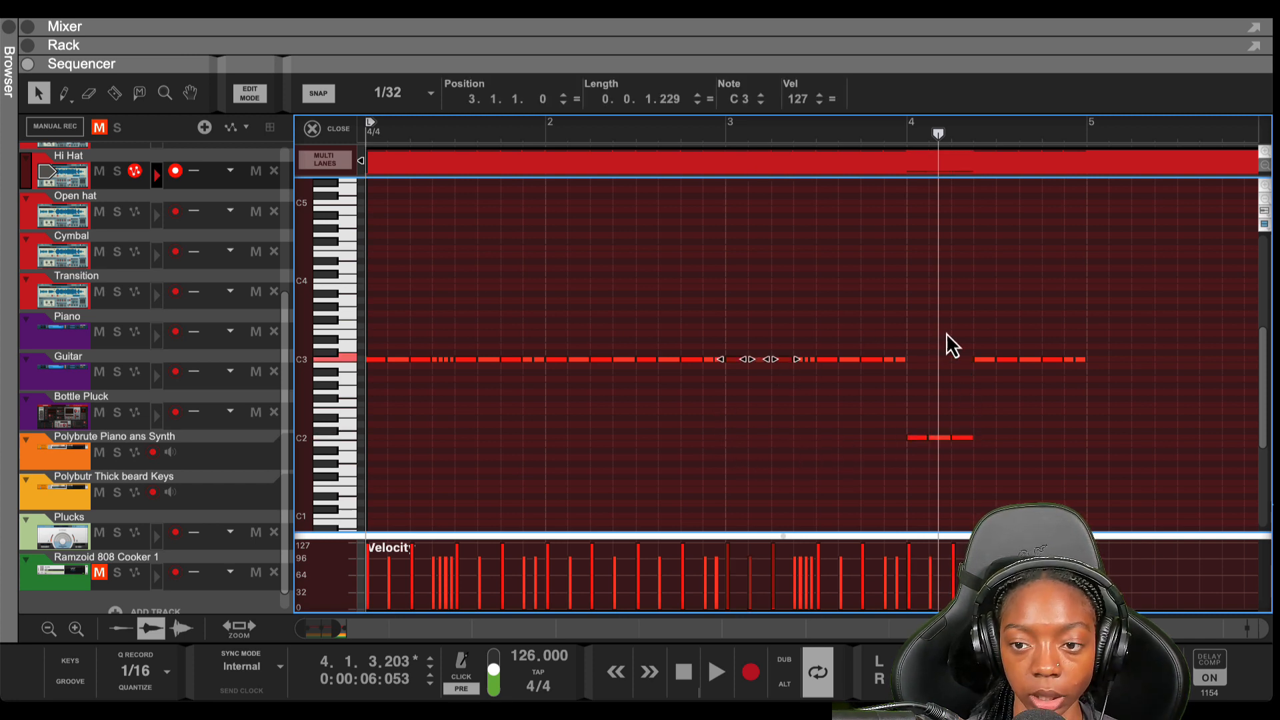
{"action": "left_click", "coordinate": [1112, 365]}
{"action": "left_click_drag", "start_coordinate": [1078, 376], "coordinate": [1068, 371]}
{"action": "key", "text": "super+Down"}
{"action": "key", "text": "super+Down"}
{"action": "key", "text": "super+Down"}
{"action": "key", "text": "super+Down"}
{"action": "key", "text": "super+Down"}
{"action": "key", "text": "super+Down"}
{"action": "key", "text": "super+Down"}
{"action": "key", "text": "super+Down"}
{"action": "key", "text": "super+Down"}
{"action": "key", "text": "super+Down"}
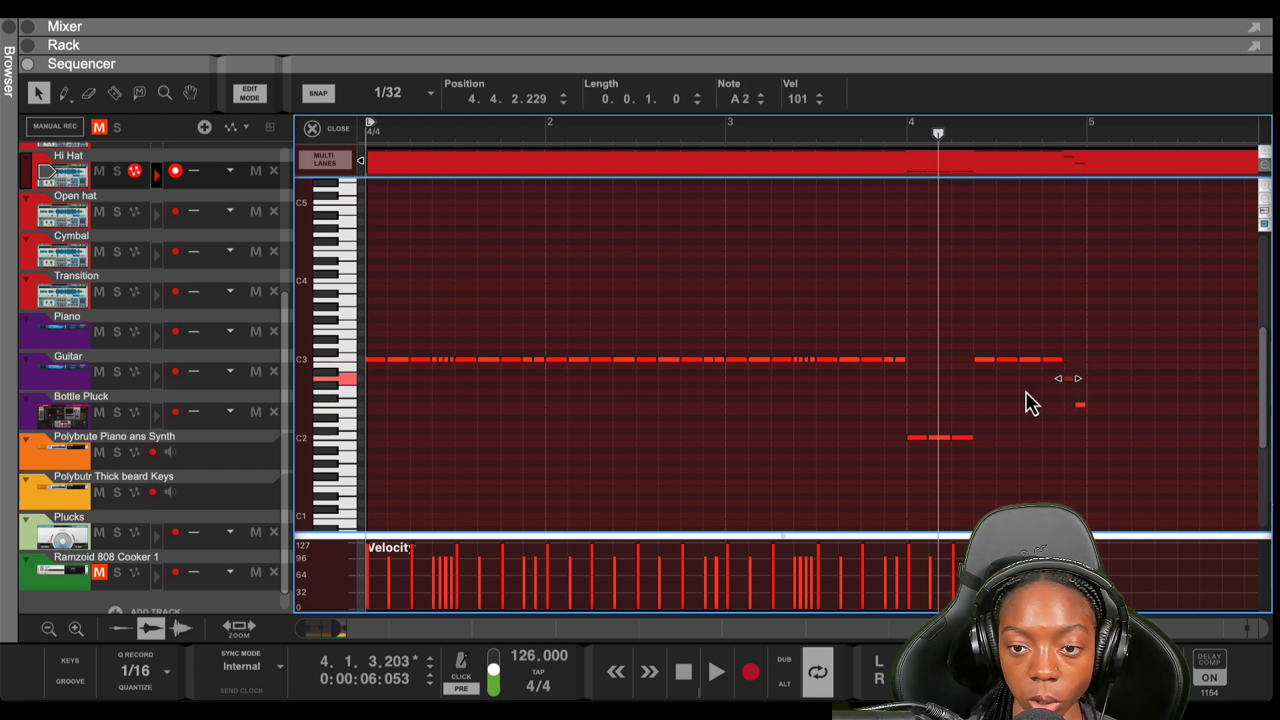
Lower the note near bar 3.2 to A2 to build the falling run, then play from the start
{"action": "left_click", "coordinate": [800, 353]}
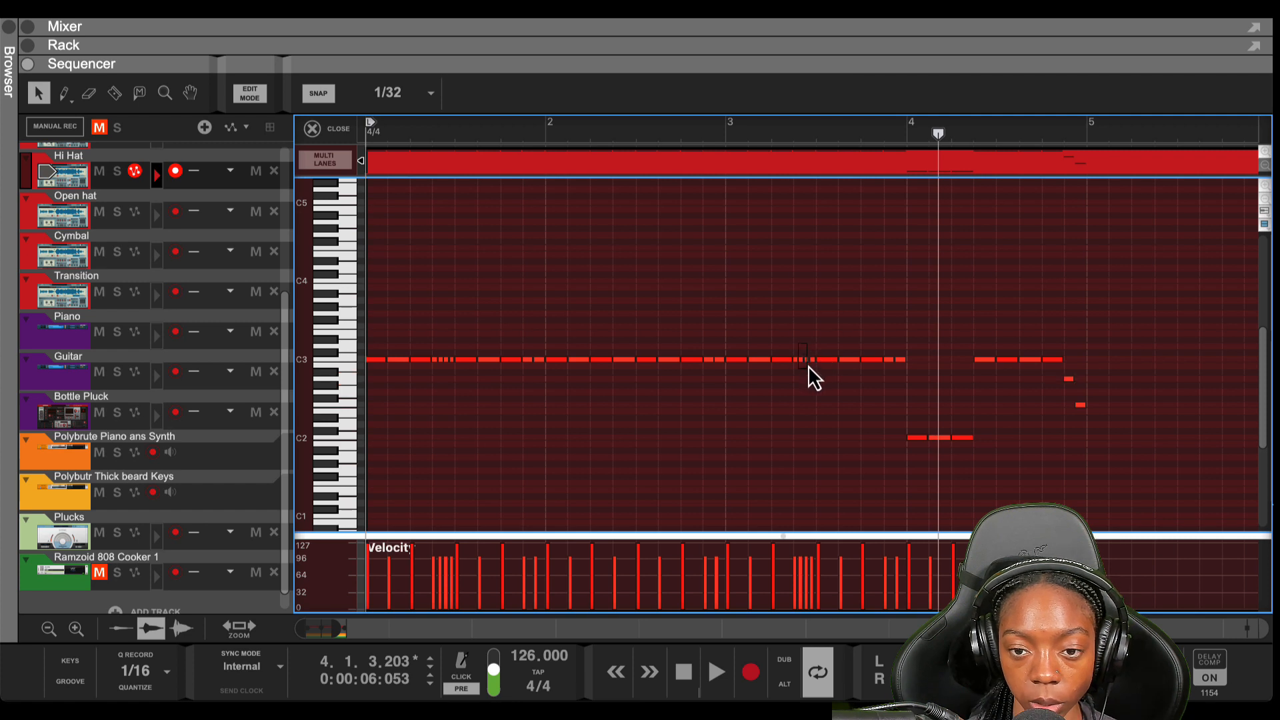
{"action": "left_click_drag", "start_coordinate": [811, 369], "coordinate": [816, 400]}
{"action": "key", "text": "super+Down"}
{"action": "key", "text": "super+Down"}
{"action": "key", "text": "super+Down"}
{"action": "key", "text": "super+Down"}
{"action": "key", "text": "super+Down"}
{"action": "key", "text": "super+Down"}
{"action": "key", "text": "super+Down"}
{"action": "key", "text": "super+Down"}
{"action": "key", "text": "super+Down"}
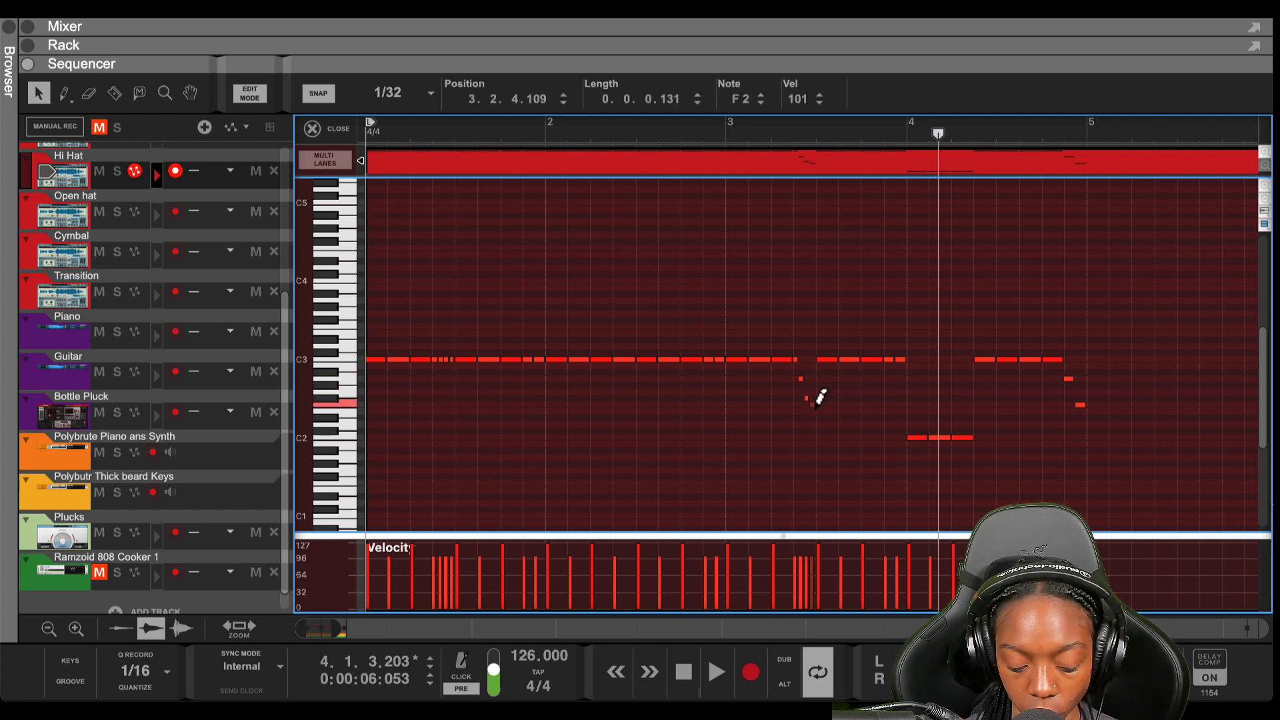
{"action": "key", "text": "Home"}
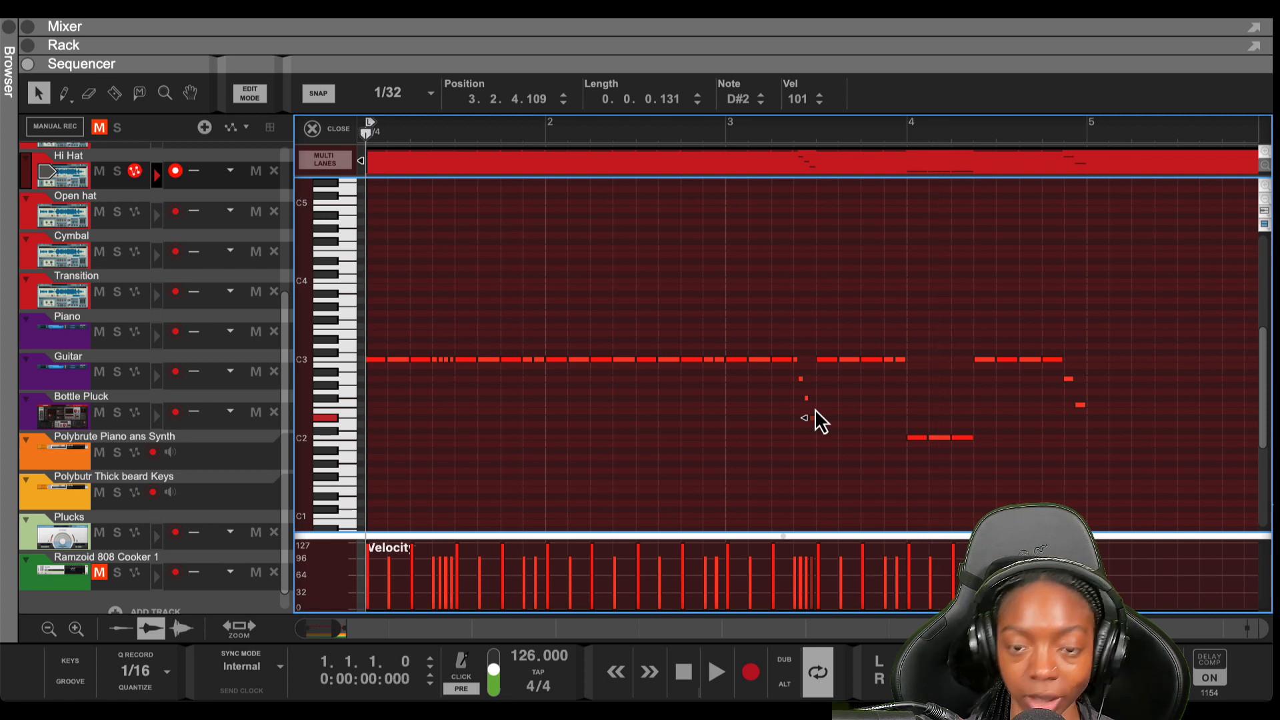
{"action": "left_click", "coordinate": [790, 395]}
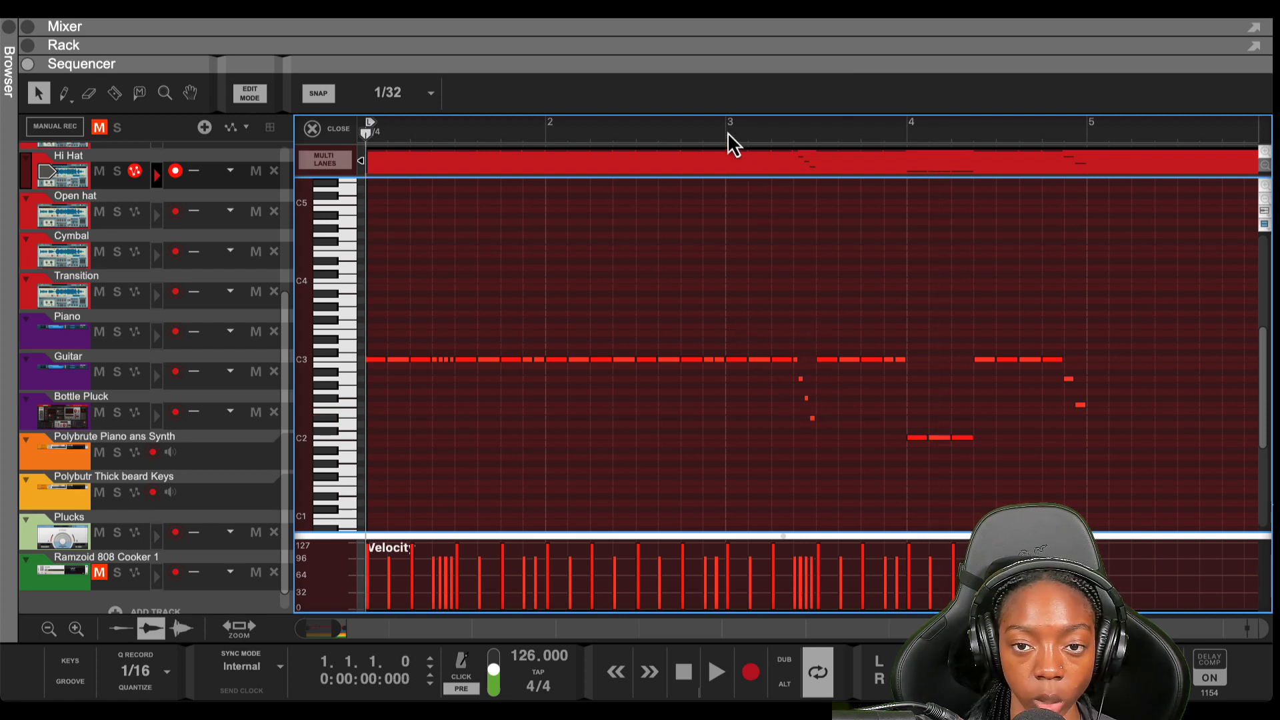
{"action": "key", "text": "space"}
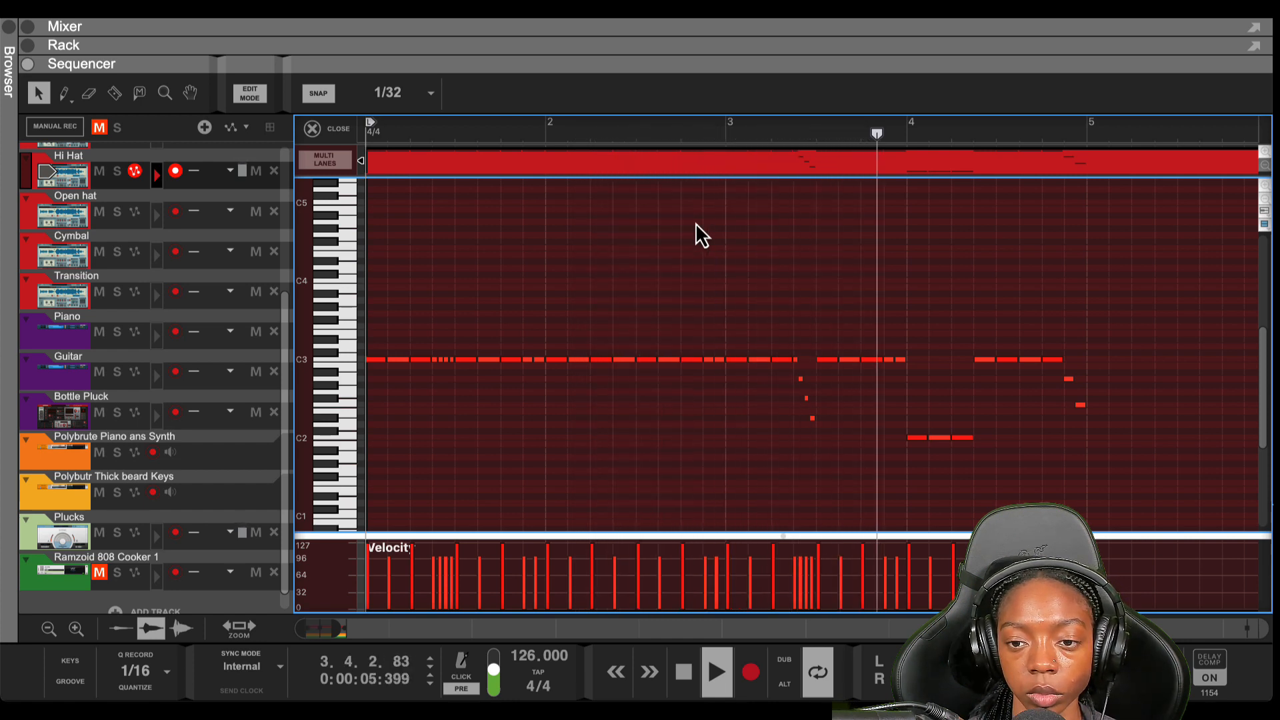
Raise the low notes at bar 4 back up to C3 and stop playback
{"action": "left_click", "coordinate": [946, 438]}
{"action": "key", "text": "shift+Up"}
{"action": "key", "text": "space"}
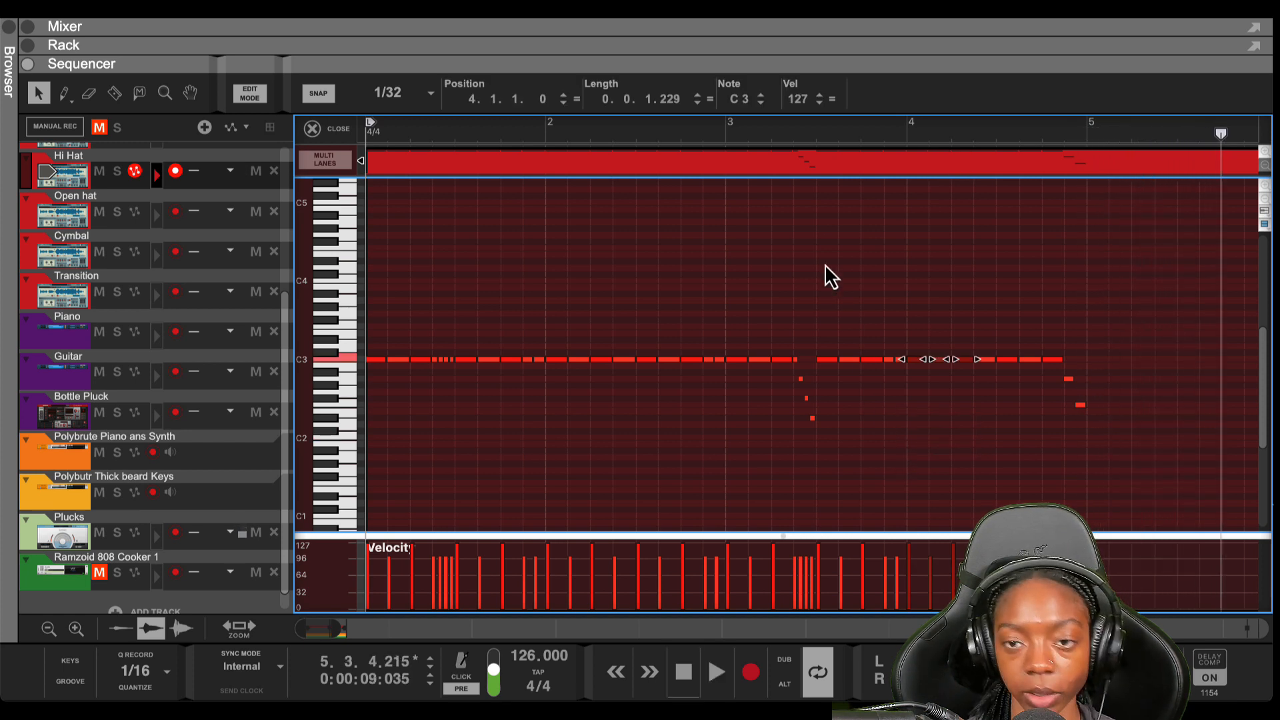
{"action": "left_click", "coordinate": [748, 136]}
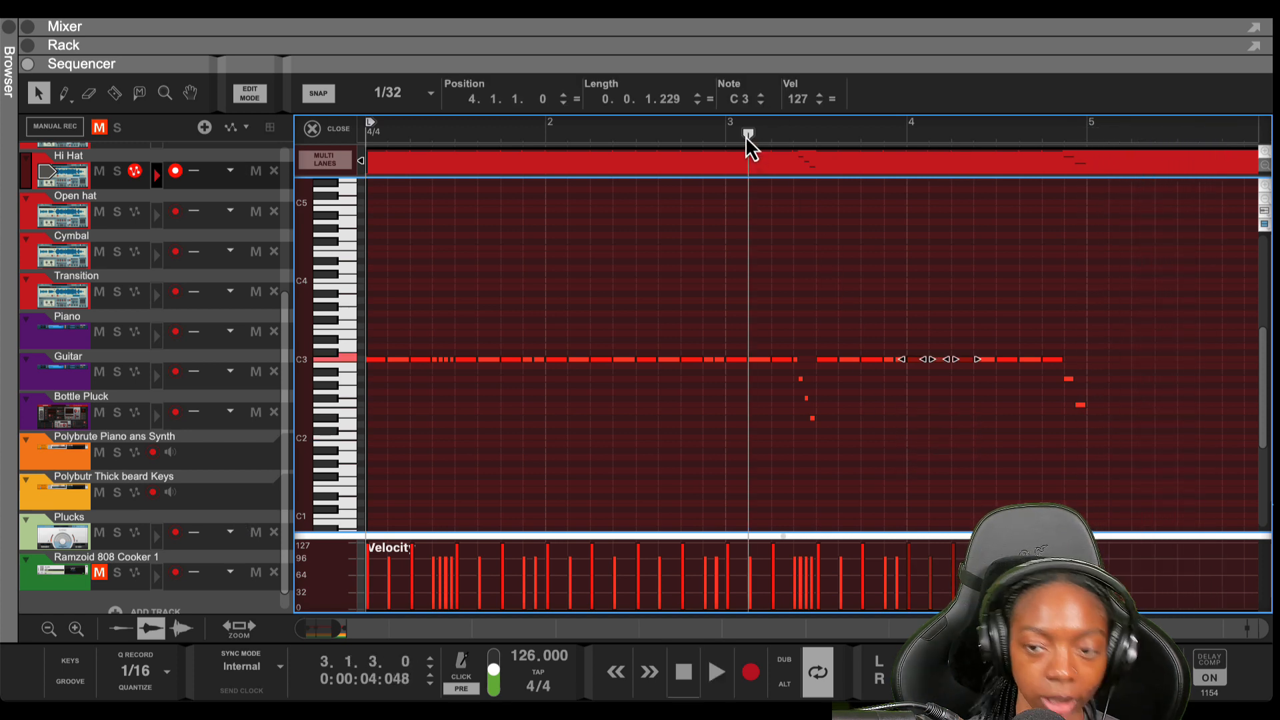
Lower the note at 4.2.1.0 from C3 to G2 and audition it from bar 3 and bar 1
{"action": "left_click", "coordinate": [968, 369]}
{"action": "left_click", "coordinate": [968, 360]}
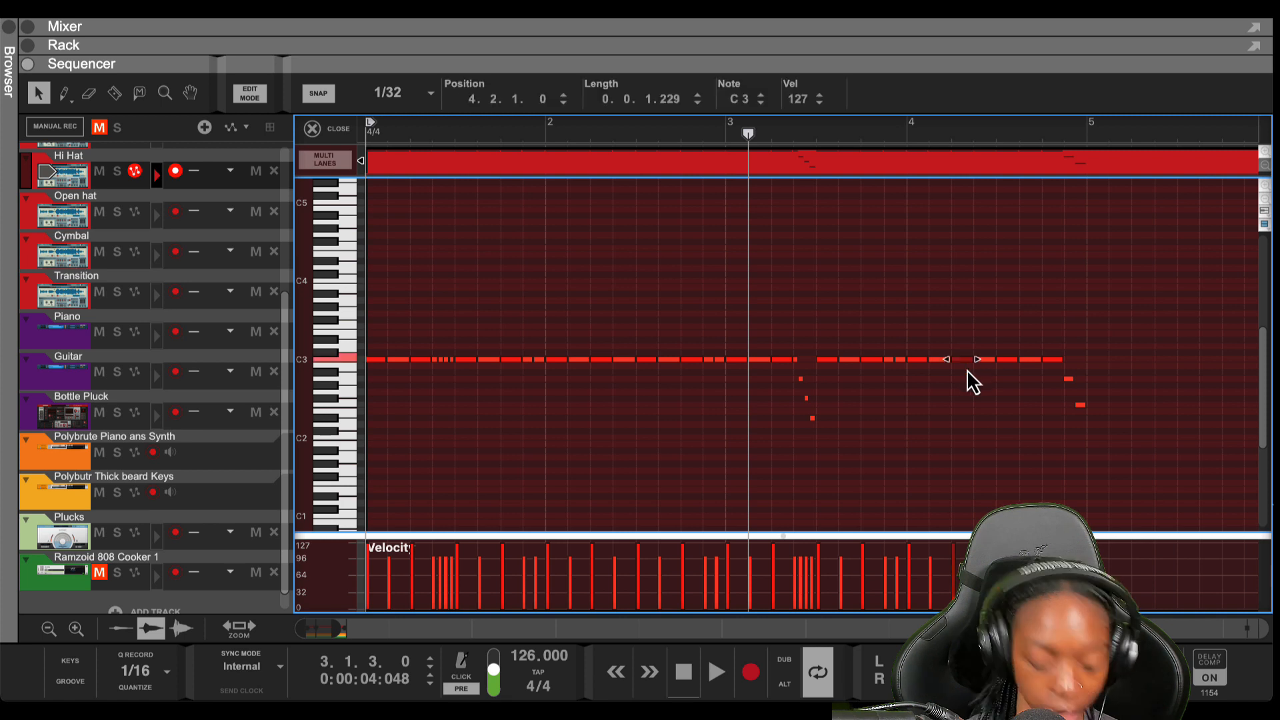
{"action": "key", "text": "Down"}
{"action": "key", "text": "Down"}
{"action": "key", "text": "Down"}
{"action": "key", "text": "Down"}
{"action": "key", "text": "Down"}
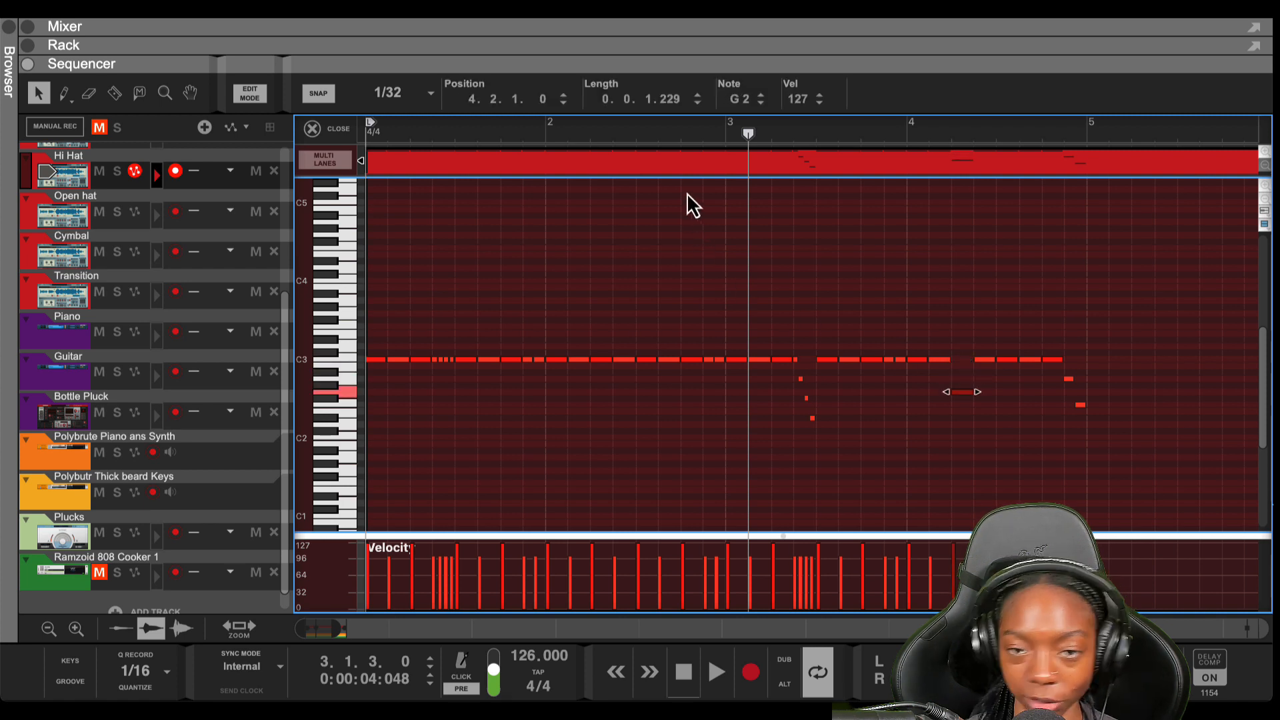
{"action": "left_click", "coordinate": [720, 133]}
{"action": "key", "text": "space"}
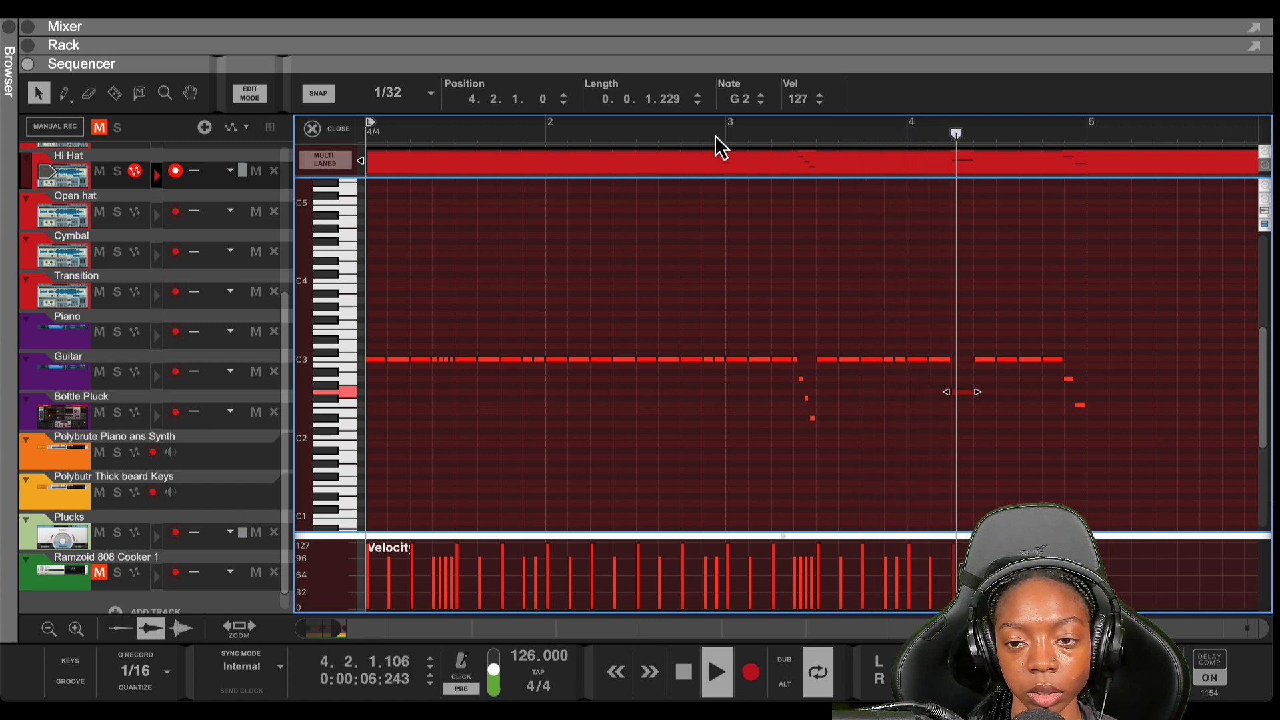
{"action": "key", "text": "space"}
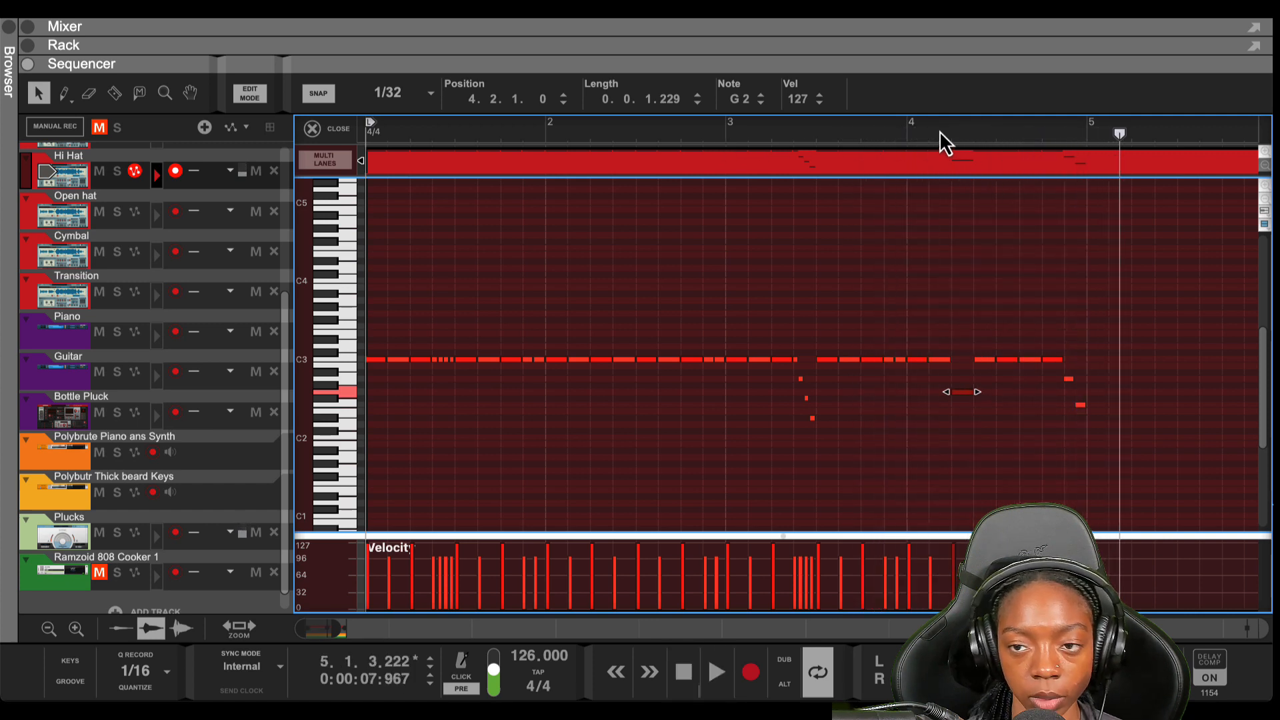
{"action": "key", "text": "Home"}
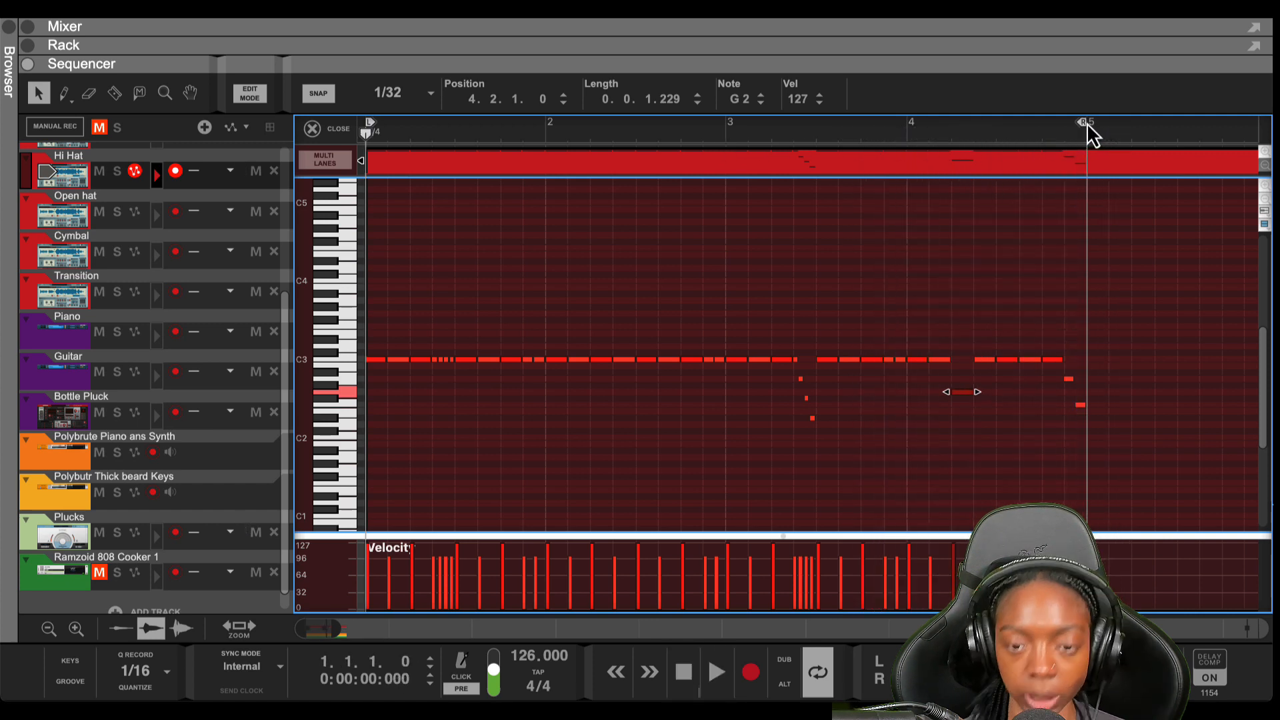
{"action": "key", "text": "space"}
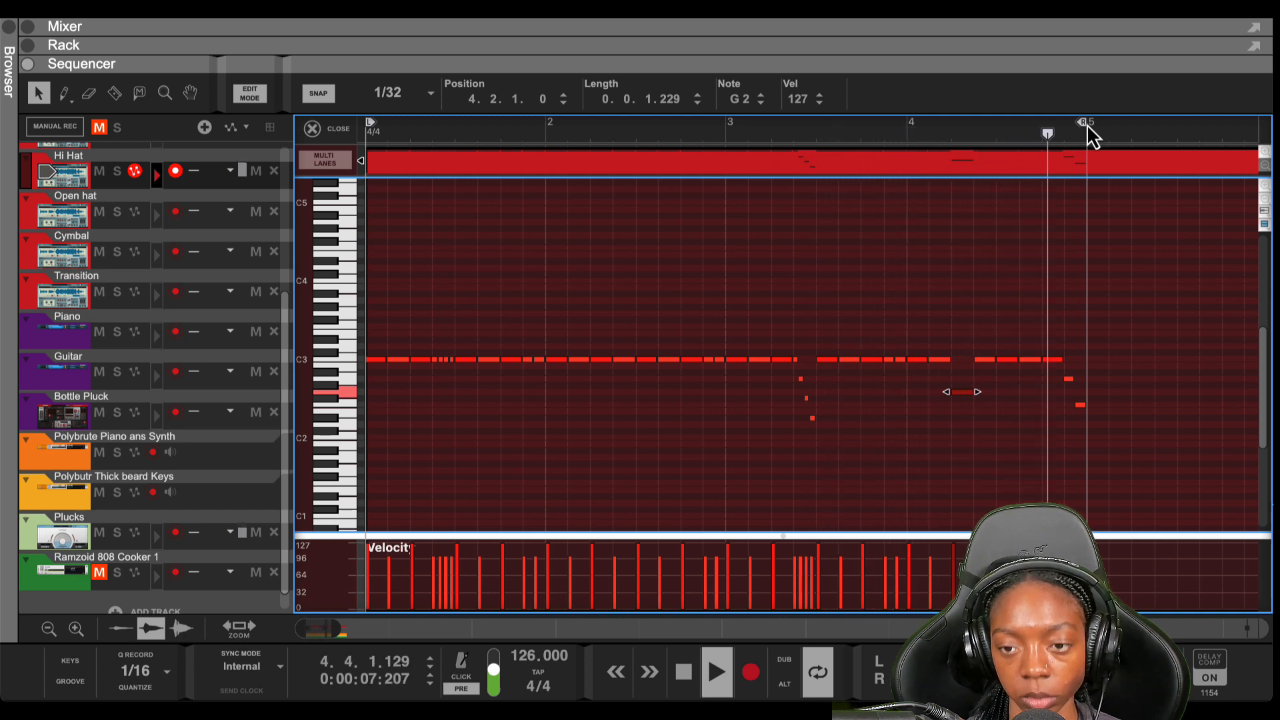
Return the 4.2.1.0 note to C3 and expand the Rack to show the Grain devices
{"action": "left_click_drag", "start_coordinate": [975, 392], "coordinate": [986, 365]}
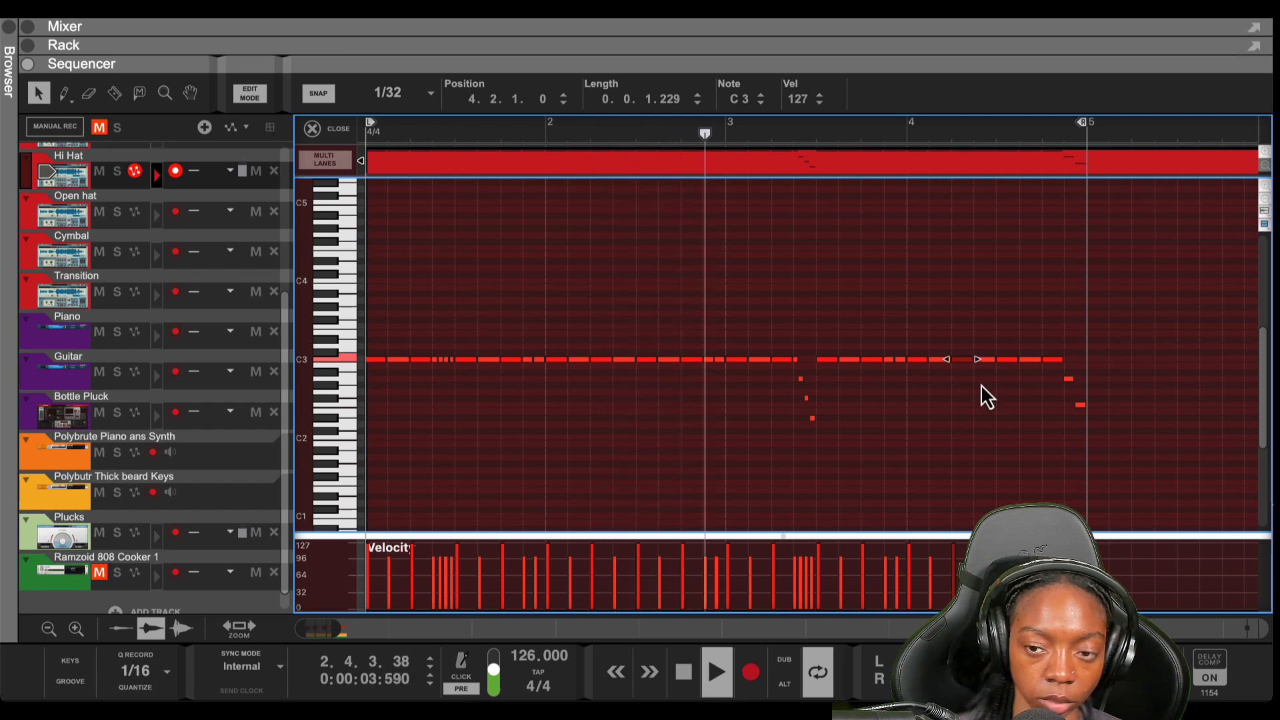
{"action": "left_click", "coordinate": [915, 432]}
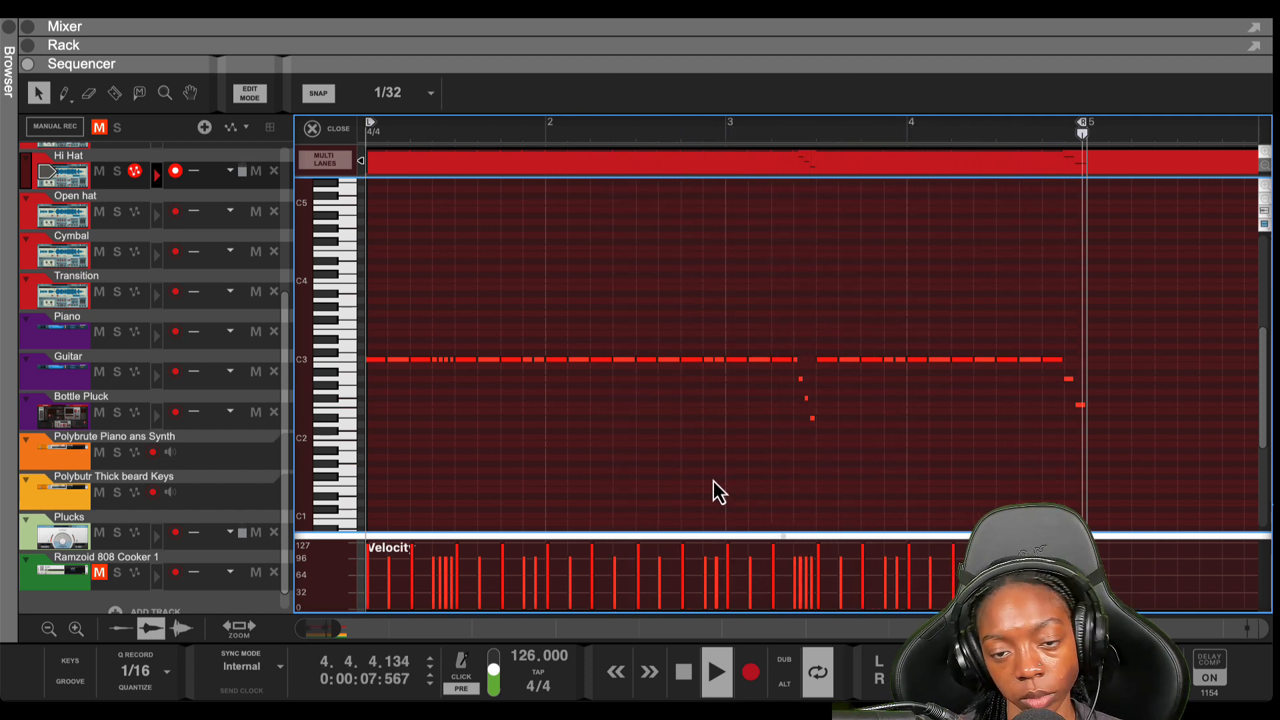
{"action": "key", "text": "space"}
{"action": "left_click_drag", "start_coordinate": [552, 72], "coordinate": [470, 564]}
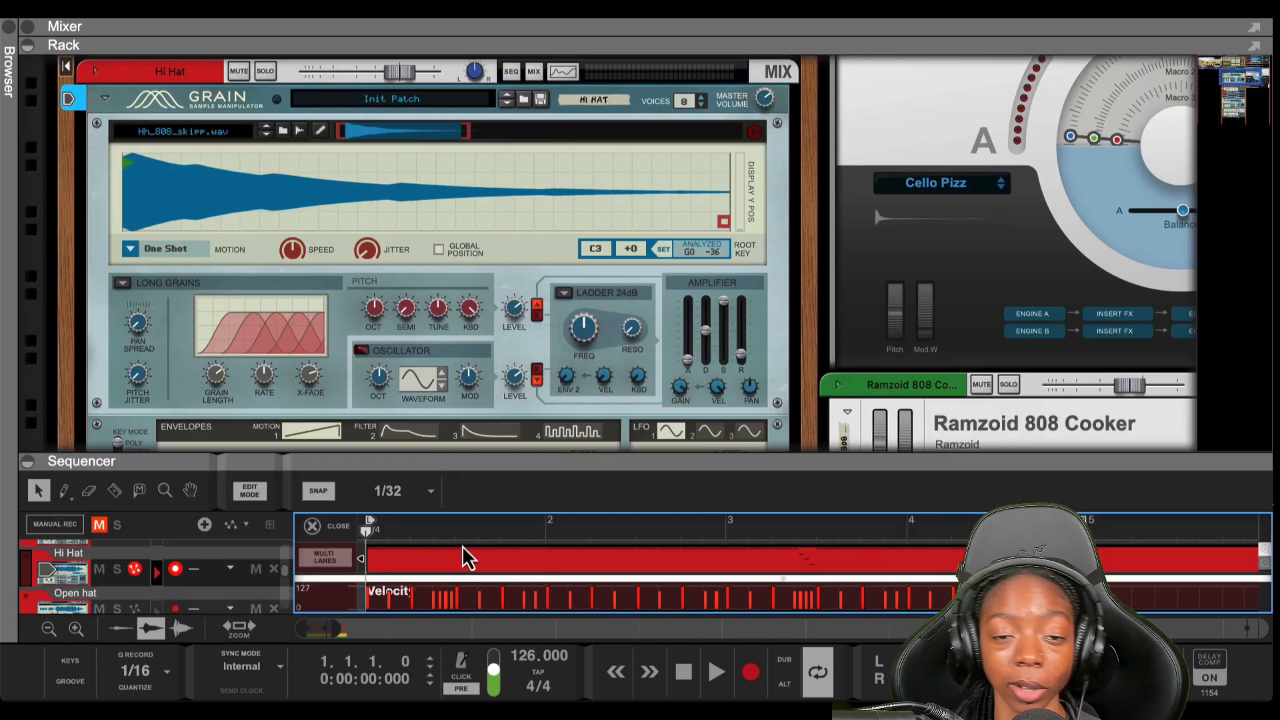
Bring the Hi Hat Grain's effects section into view, enable REV reverb, and play the clip
{"action": "left_click_drag", "start_coordinate": [465, 477], "coordinate": [473, 694]}
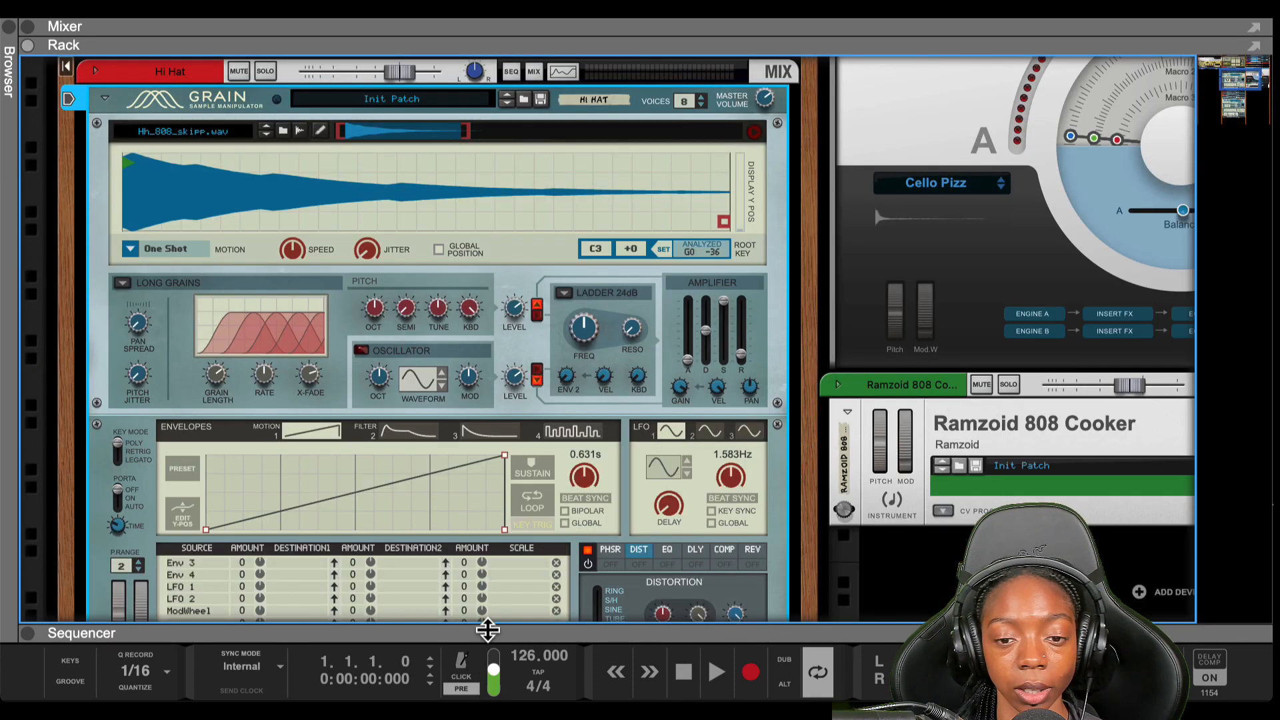
{"action": "scroll", "coordinate": [584, 543], "scroll_direction": "down", "scroll_amount": 5}
{"action": "scroll", "coordinate": [710, 414], "scroll_direction": "up", "scroll_amount": 2}
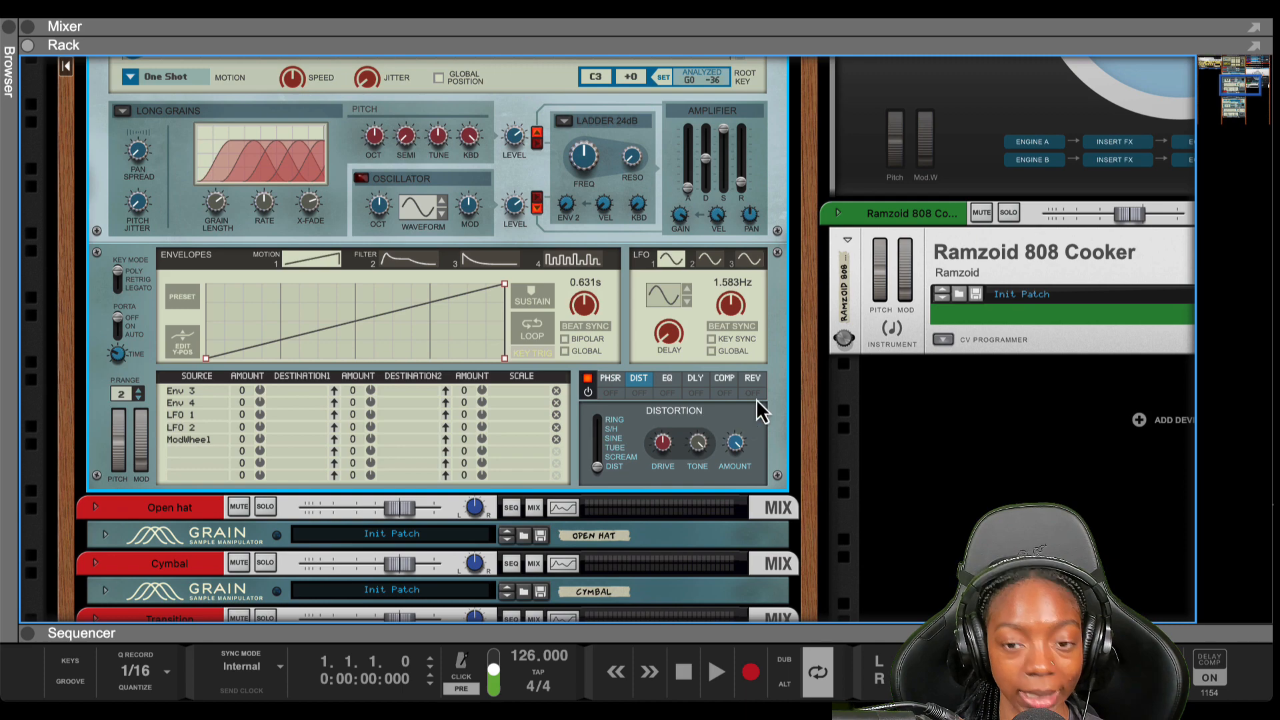
{"action": "scroll", "coordinate": [666, 407], "scroll_direction": "up", "scroll_amount": 2}
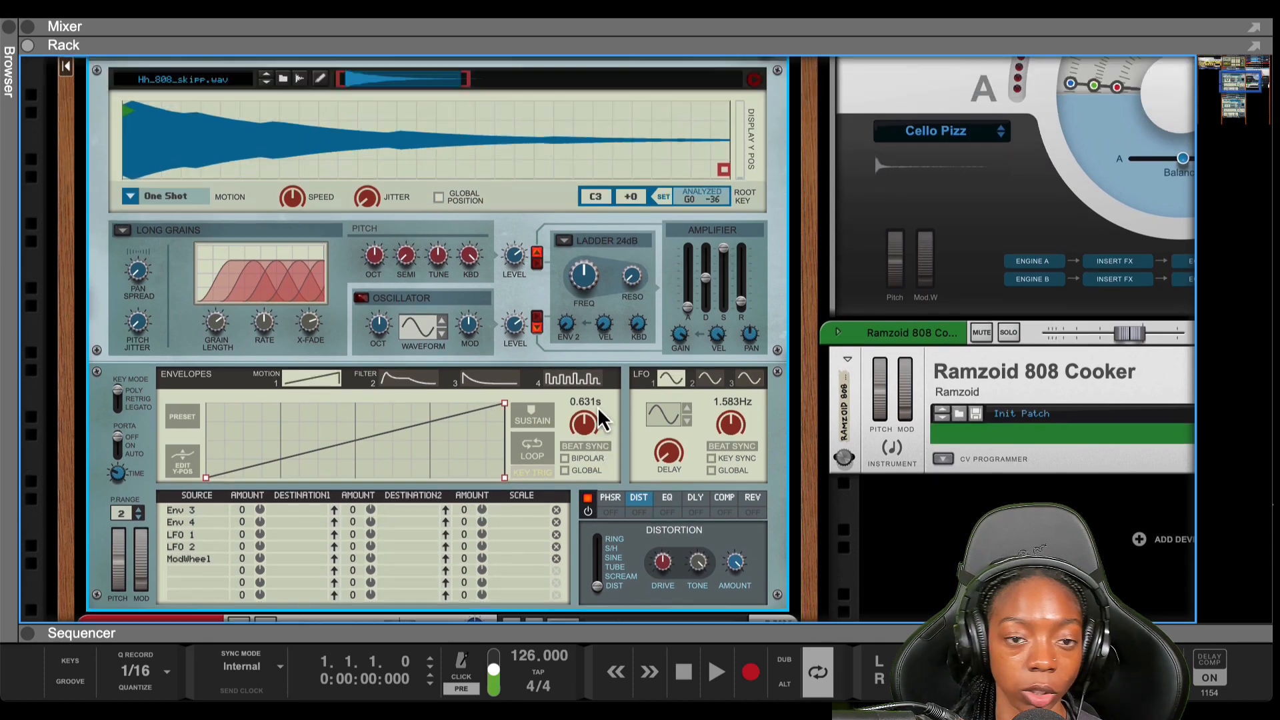
{"action": "scroll", "coordinate": [600, 420], "scroll_direction": "up", "scroll_amount": 1}
{"action": "scroll", "coordinate": [564, 506], "scroll_direction": "down", "scroll_amount": 3}
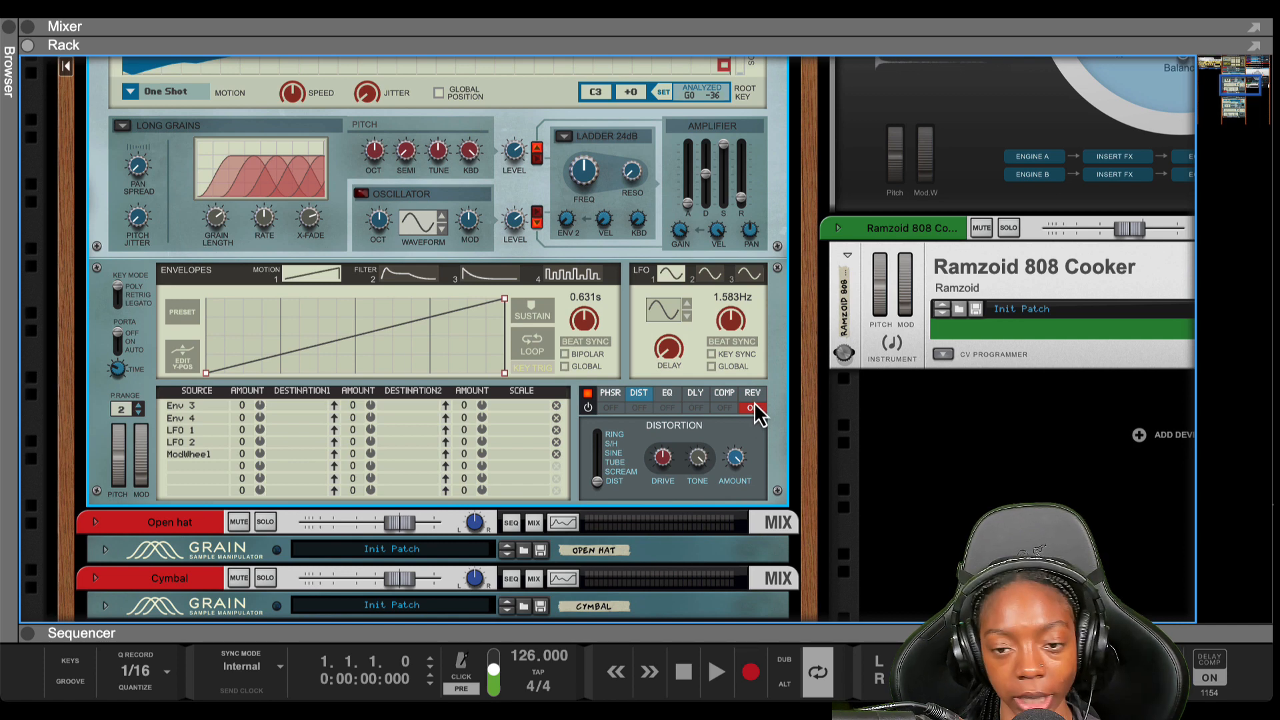
{"action": "scroll", "coordinate": [747, 410], "scroll_direction": "up", "scroll_amount": 1}
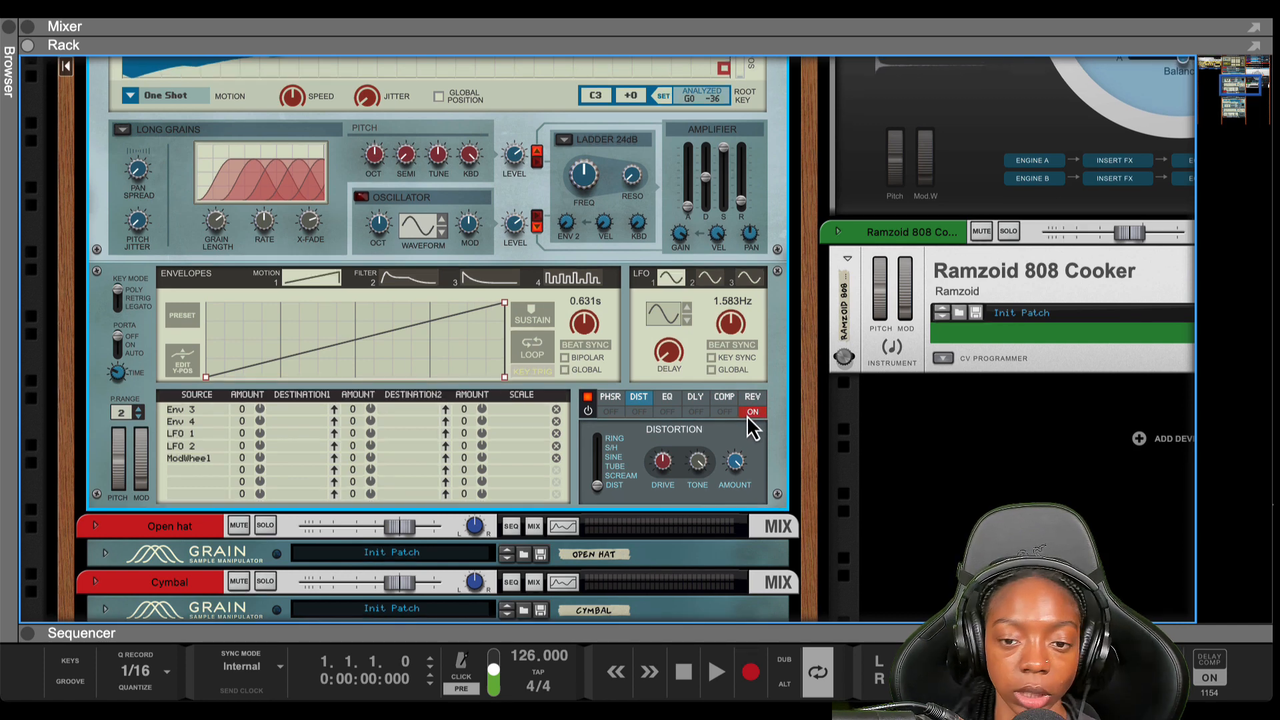
{"action": "scroll", "coordinate": [750, 415], "scroll_direction": "up", "scroll_amount": 1}
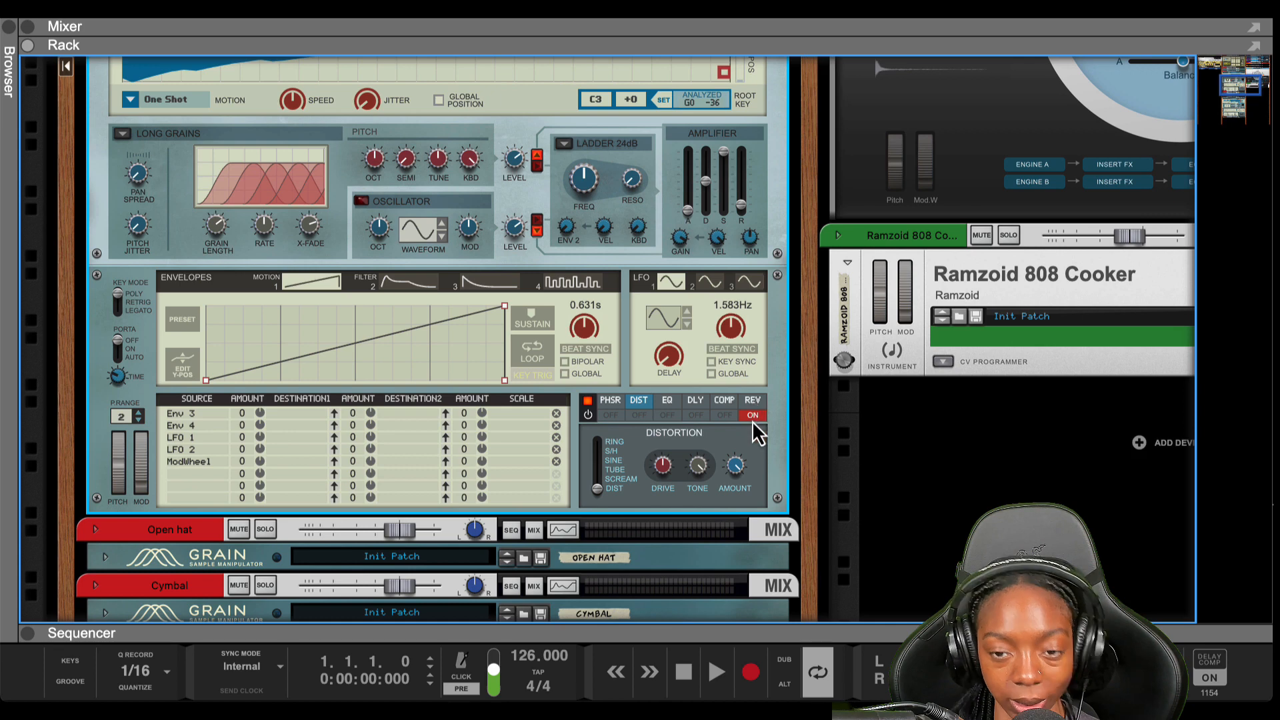
{"action": "key", "text": "space"}
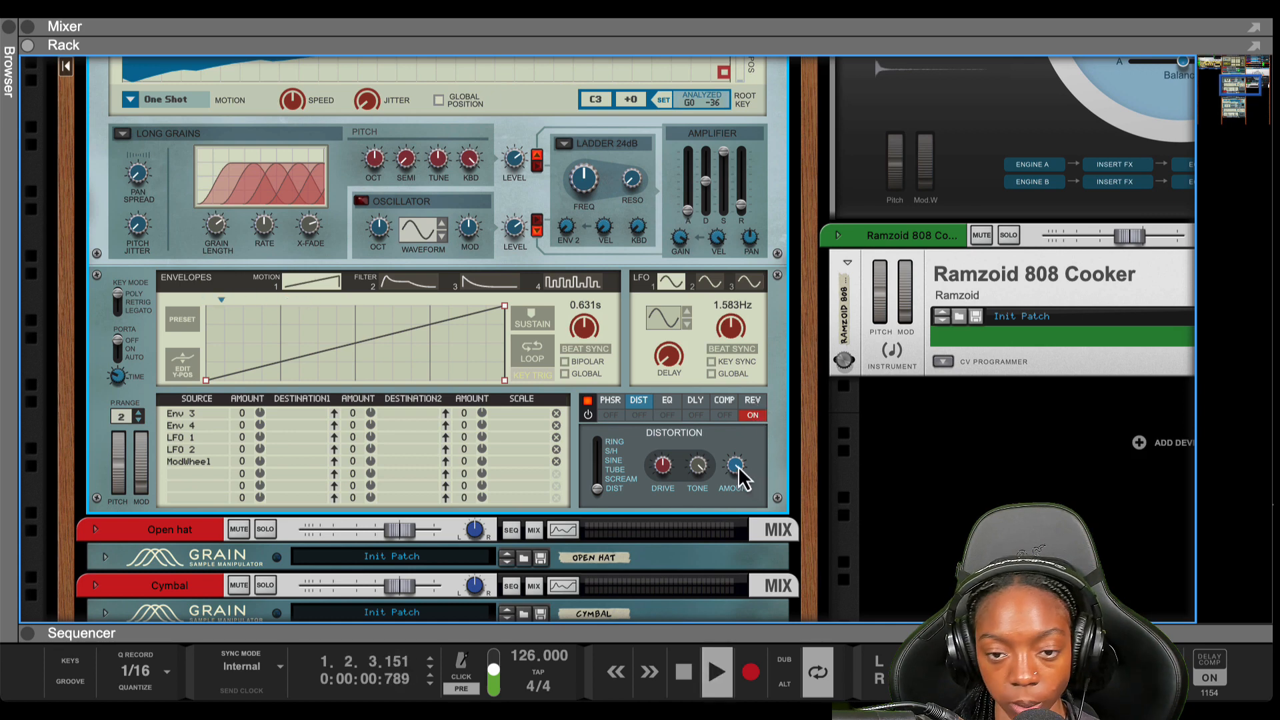
Lower the Grain reverb amount to about 12% and shrink its size, auditioning during playback
{"action": "key", "text": "space"}
{"action": "left_click", "coordinate": [752, 400]}
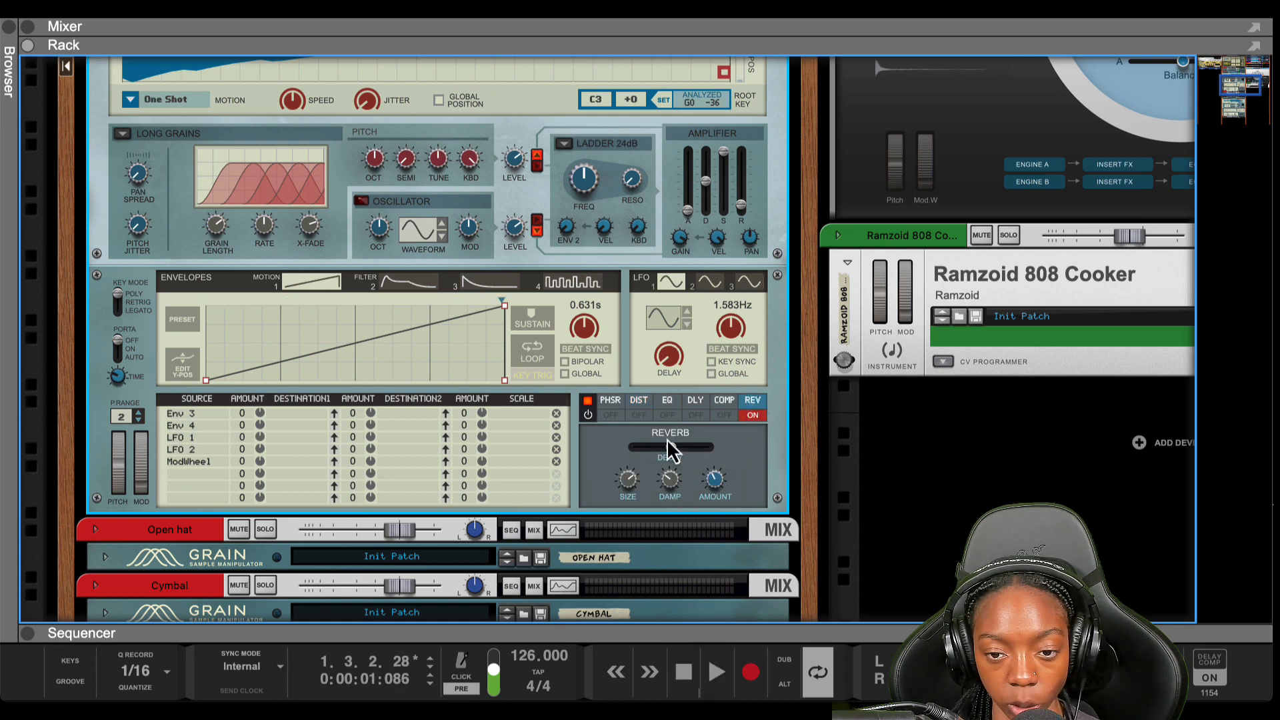
{"action": "left_click_drag", "start_coordinate": [714, 497], "coordinate": [714, 514]}
{"action": "key", "text": "space"}
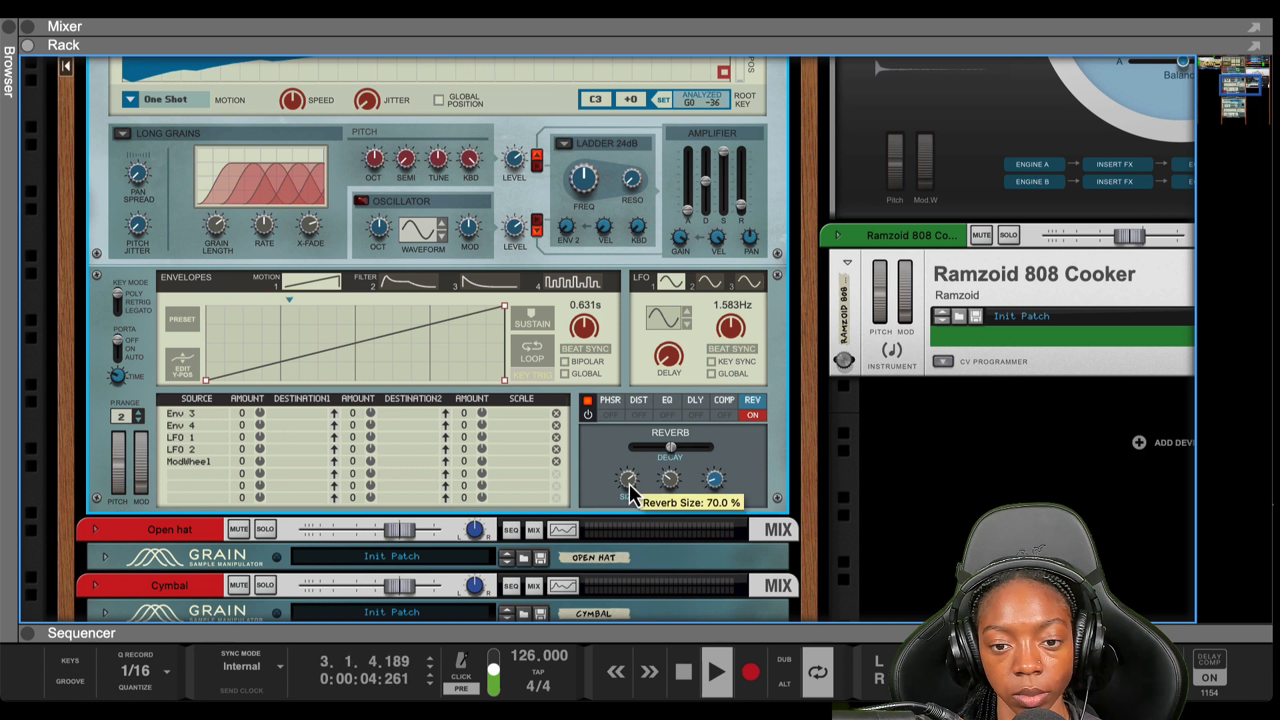
{"action": "left_click_drag", "start_coordinate": [629, 485], "coordinate": [628, 516]}
{"action": "mouse_move", "coordinate": [712, 486]}
{"action": "left_mouse_down"}
{"action": "mouse_move", "coordinate": [715, 472]}
{"action": "mouse_move", "coordinate": [713, 486]}
{"action": "left_mouse_up"}
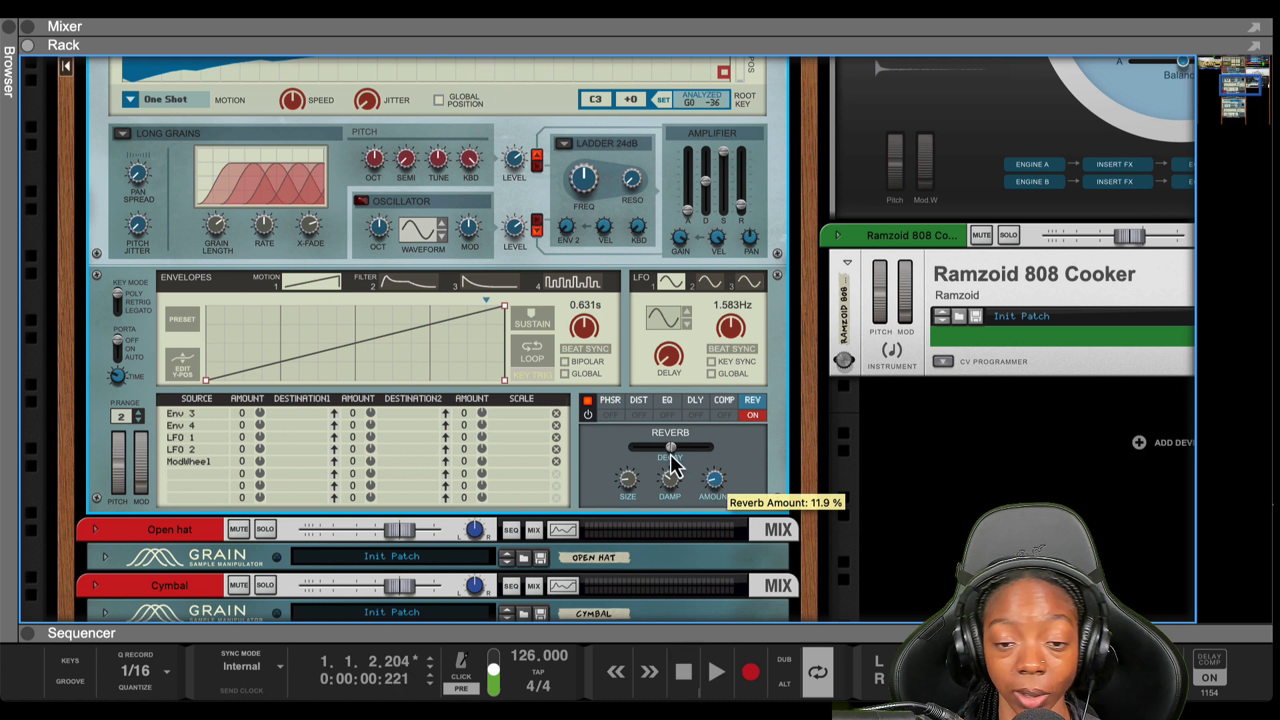
Enable Grain's Tube distortion on the hi-hat and switch on its delay effect
{"action": "left_click", "coordinate": [641, 401]}
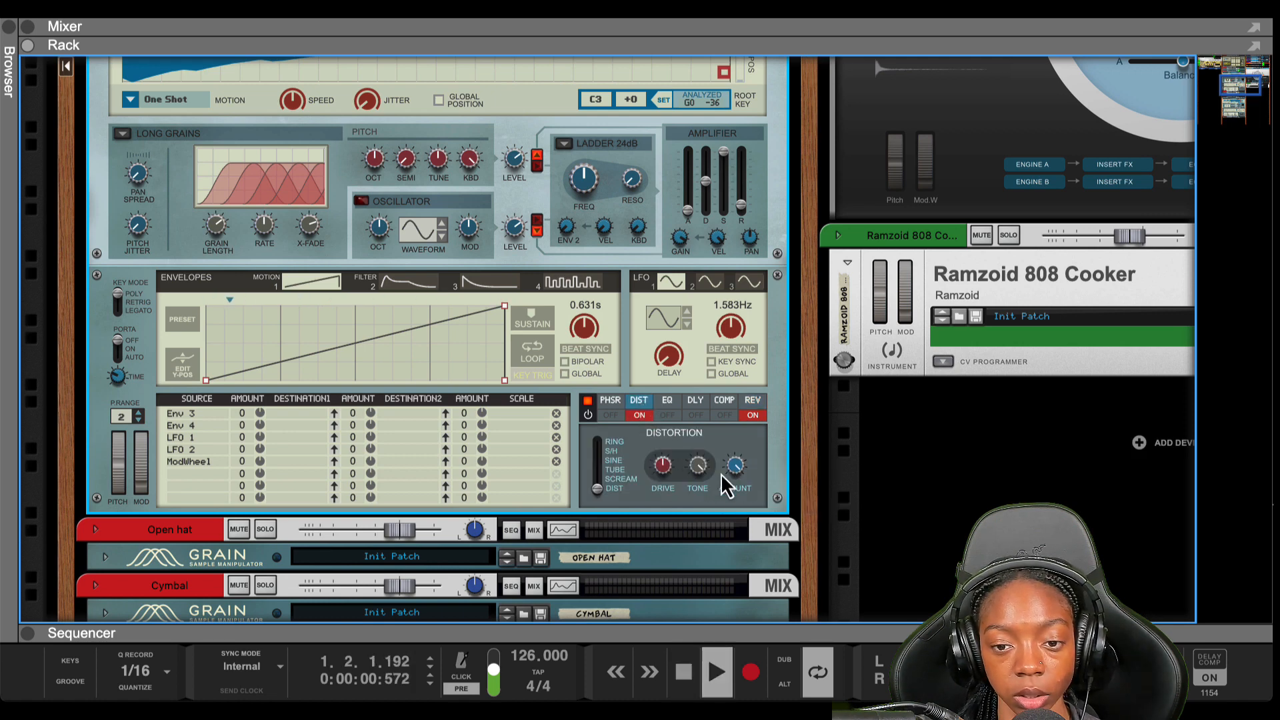
{"action": "left_click_drag", "start_coordinate": [597, 488], "coordinate": [661, 484]}
{"action": "left_click", "coordinate": [595, 470]}
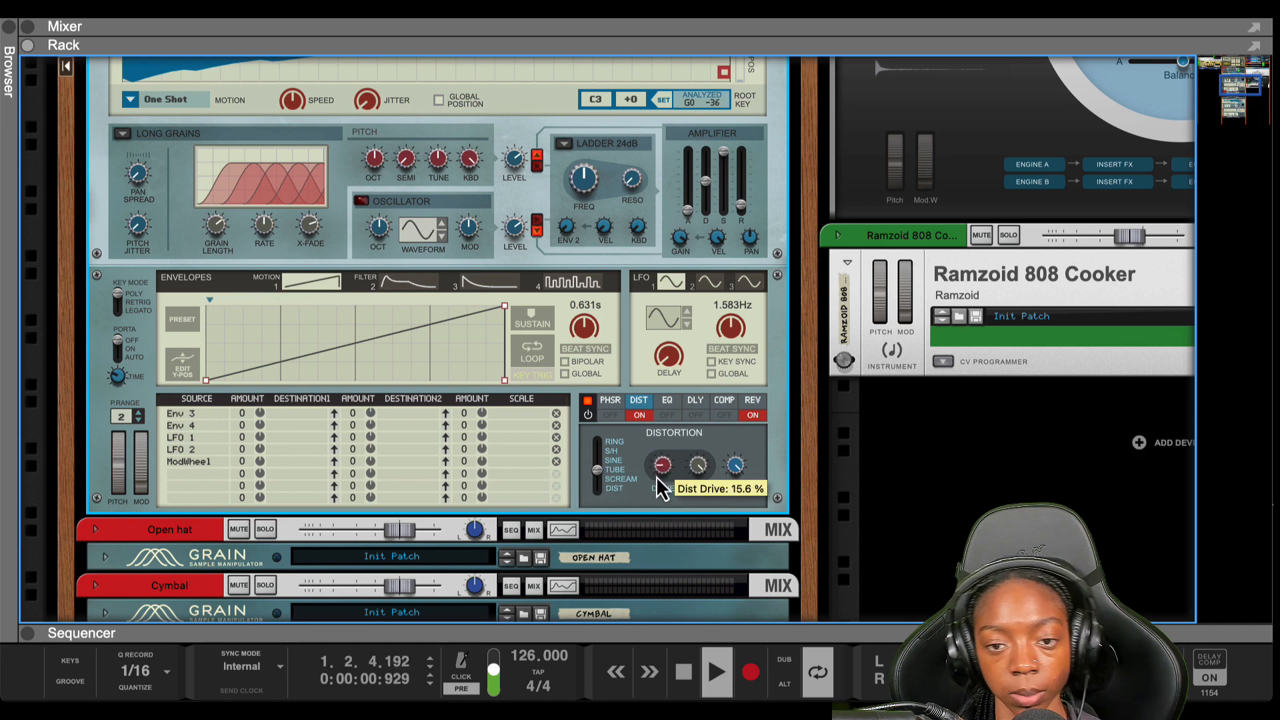
{"action": "left_click", "coordinate": [697, 406]}
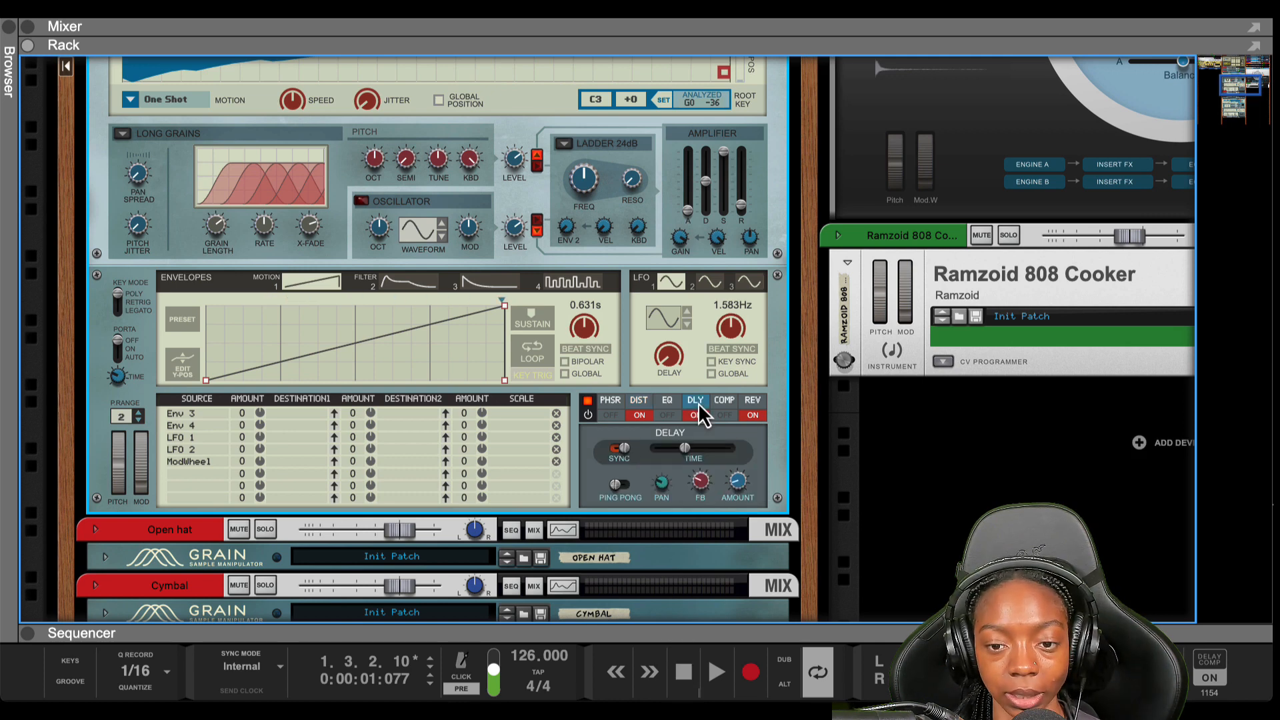
Set the Grain delay to ping-pong at 2.2% amount during playback, then stop and bring Kong into view
{"action": "left_click", "coordinate": [623, 487]}
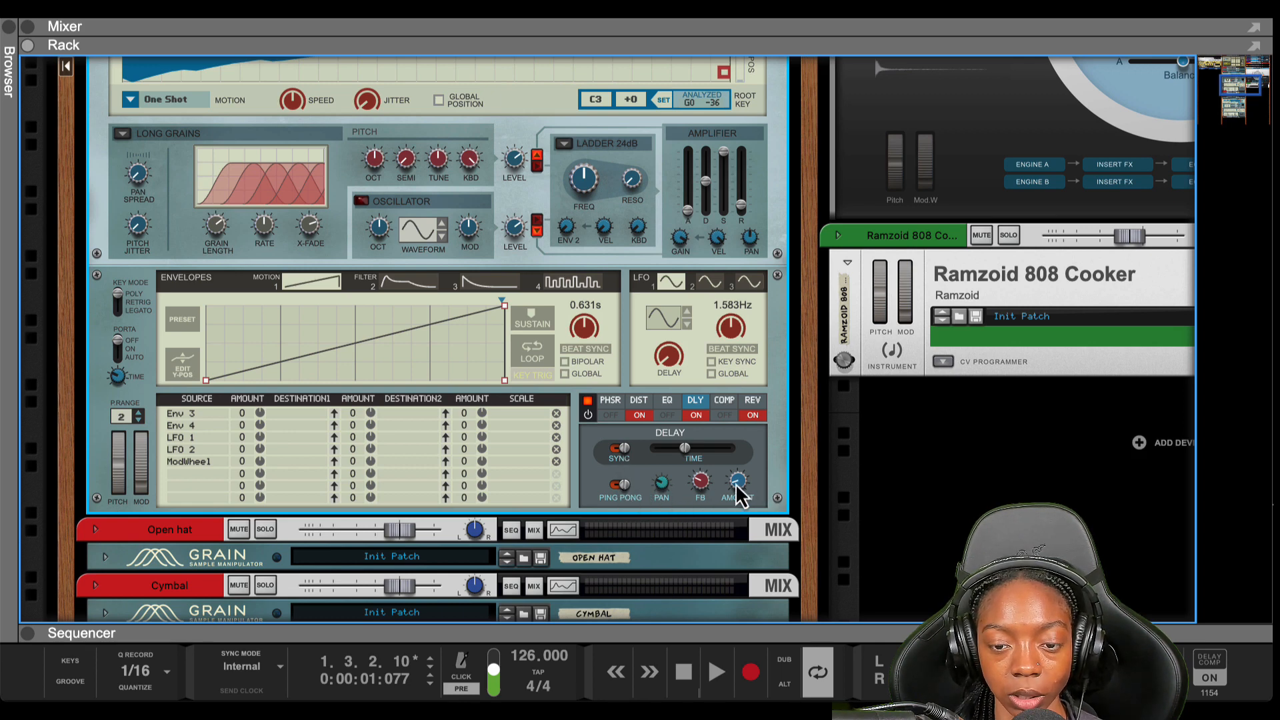
{"action": "mouse_move", "coordinate": [738, 499]}
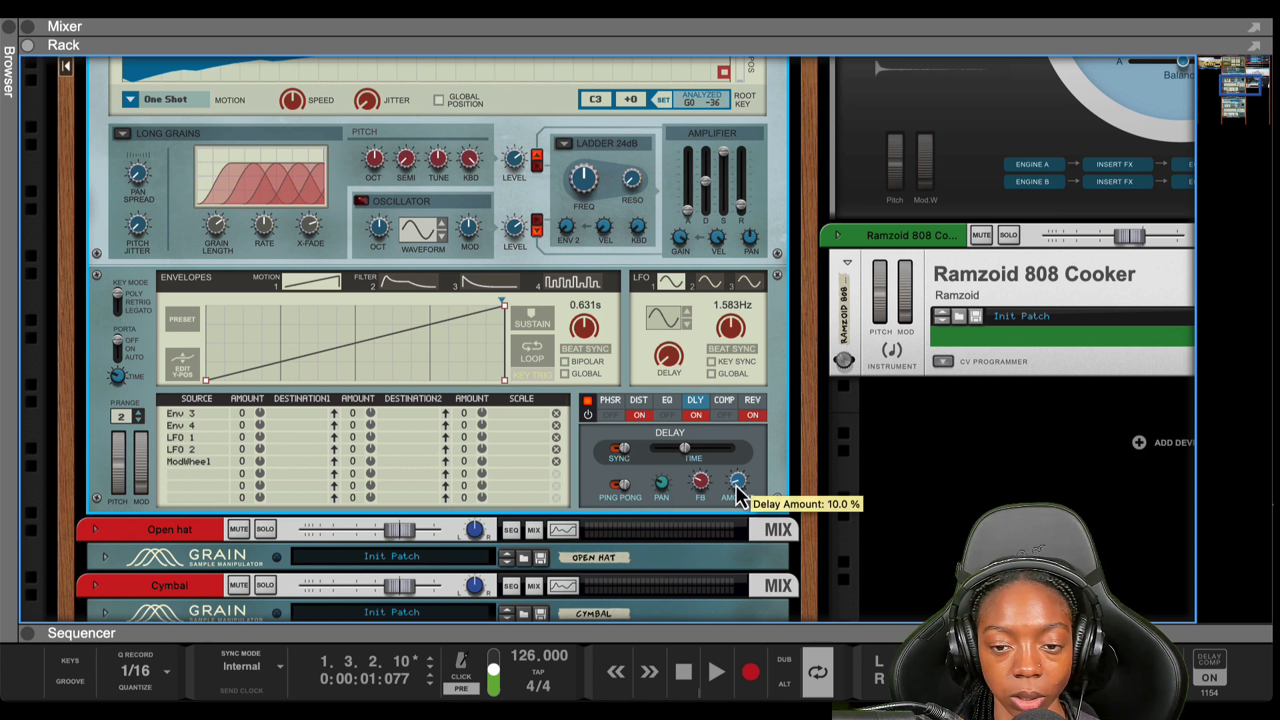
{"action": "key", "text": "space"}
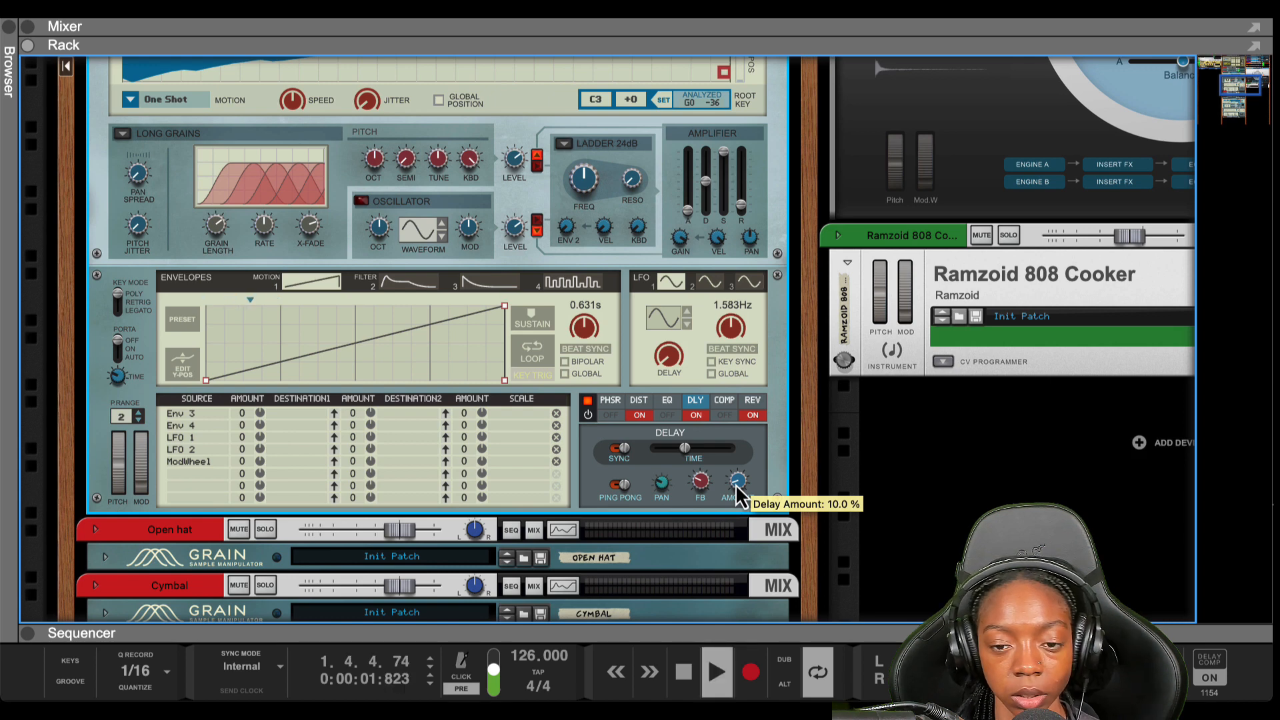
{"action": "left_click_drag", "start_coordinate": [737, 491], "coordinate": [736, 497]}
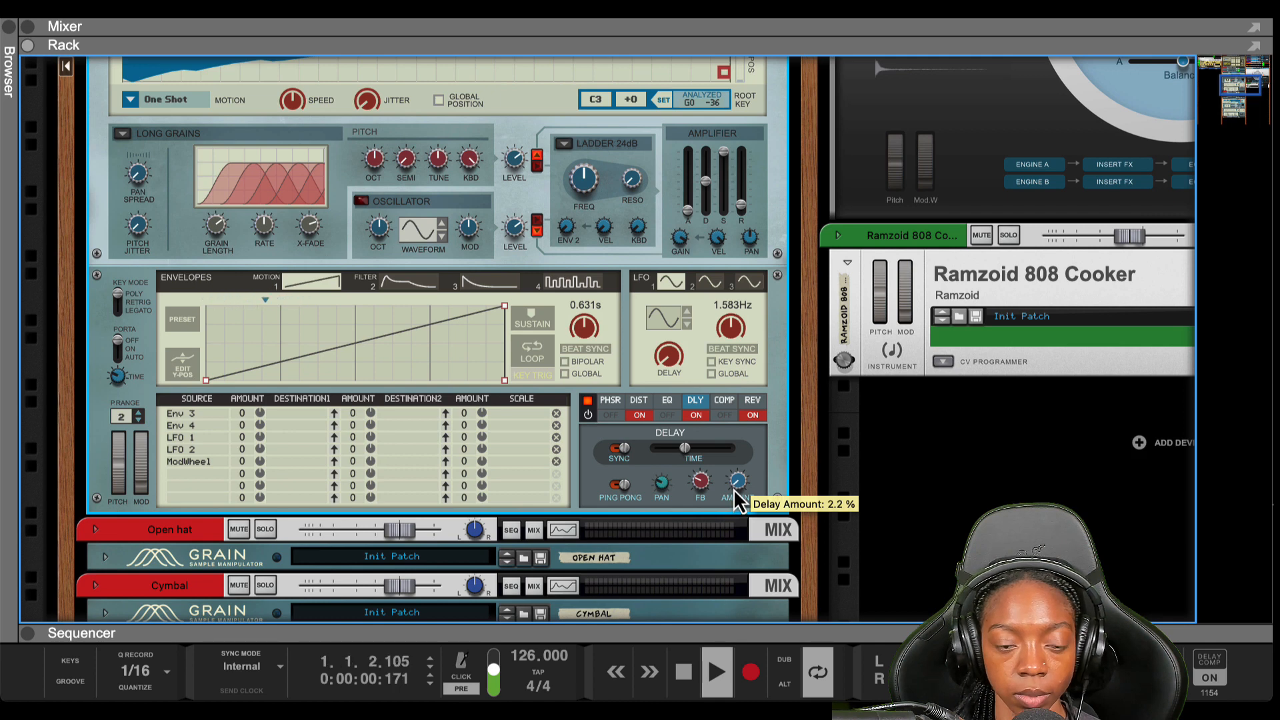
{"action": "left_click", "coordinate": [834, 473]}
{"action": "key", "text": "space"}
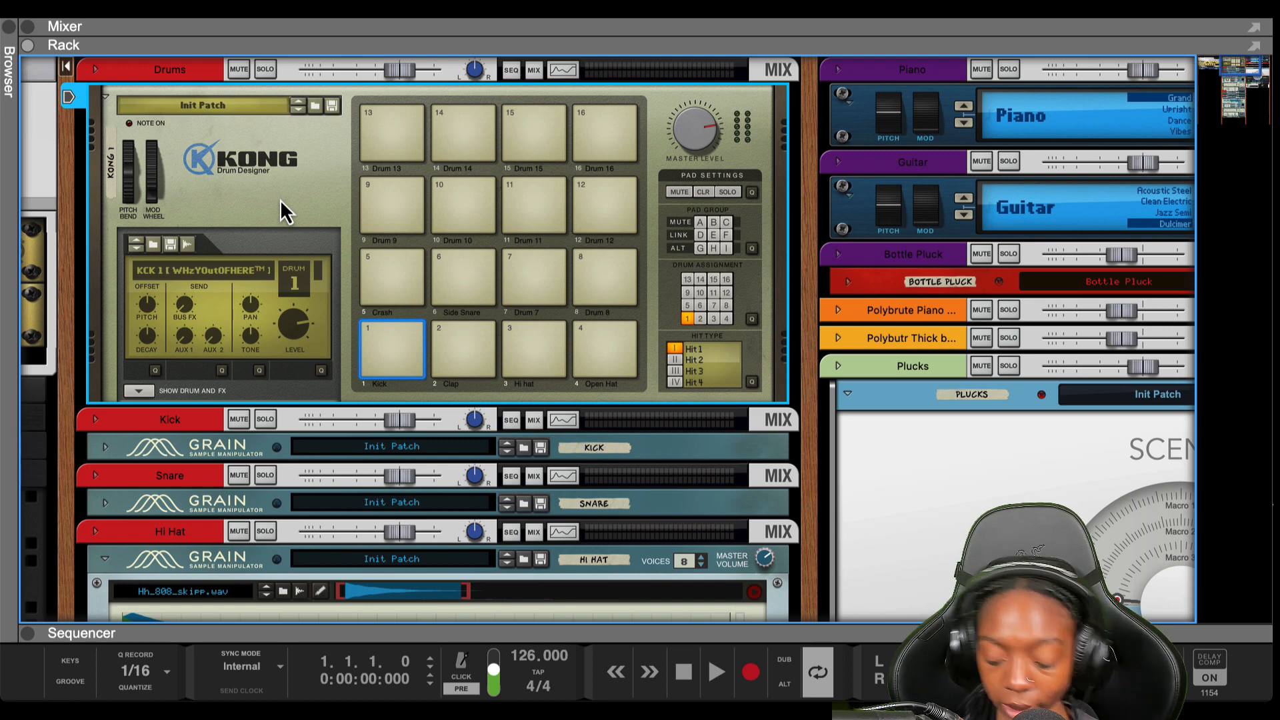
{"action": "key", "text": "super+Return"}
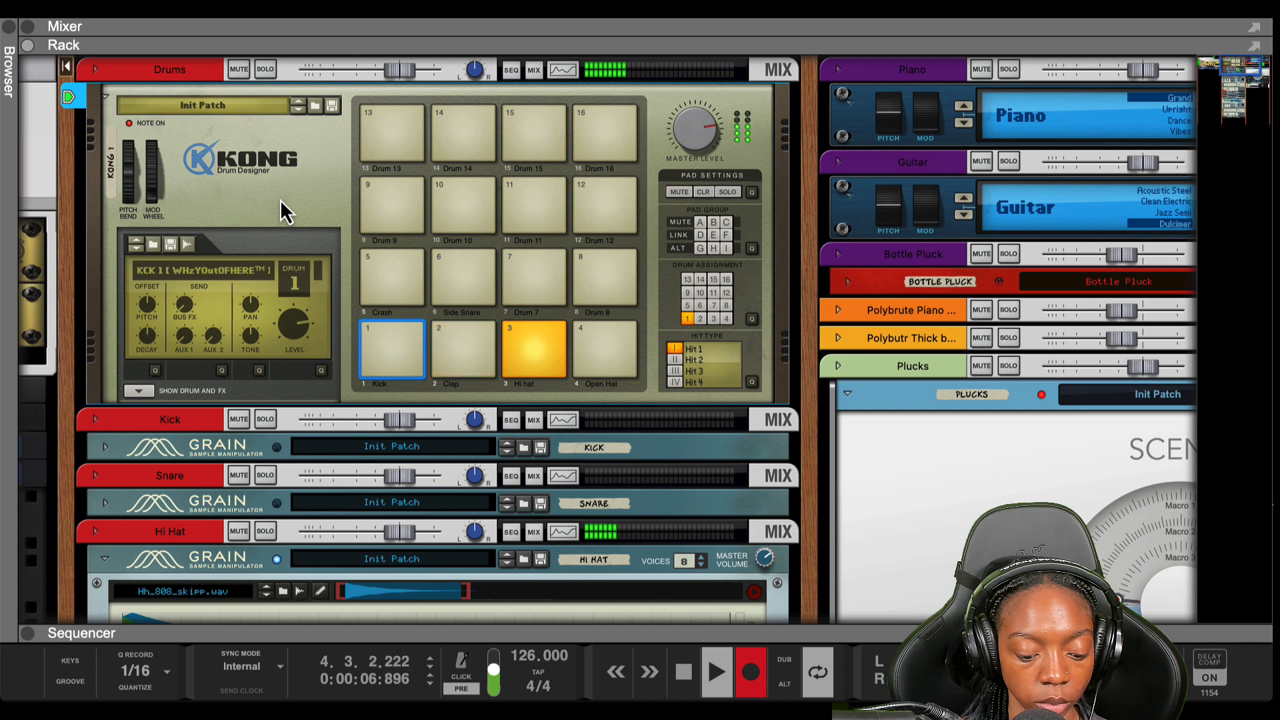
{"action": "key", "text": "super+Return"}
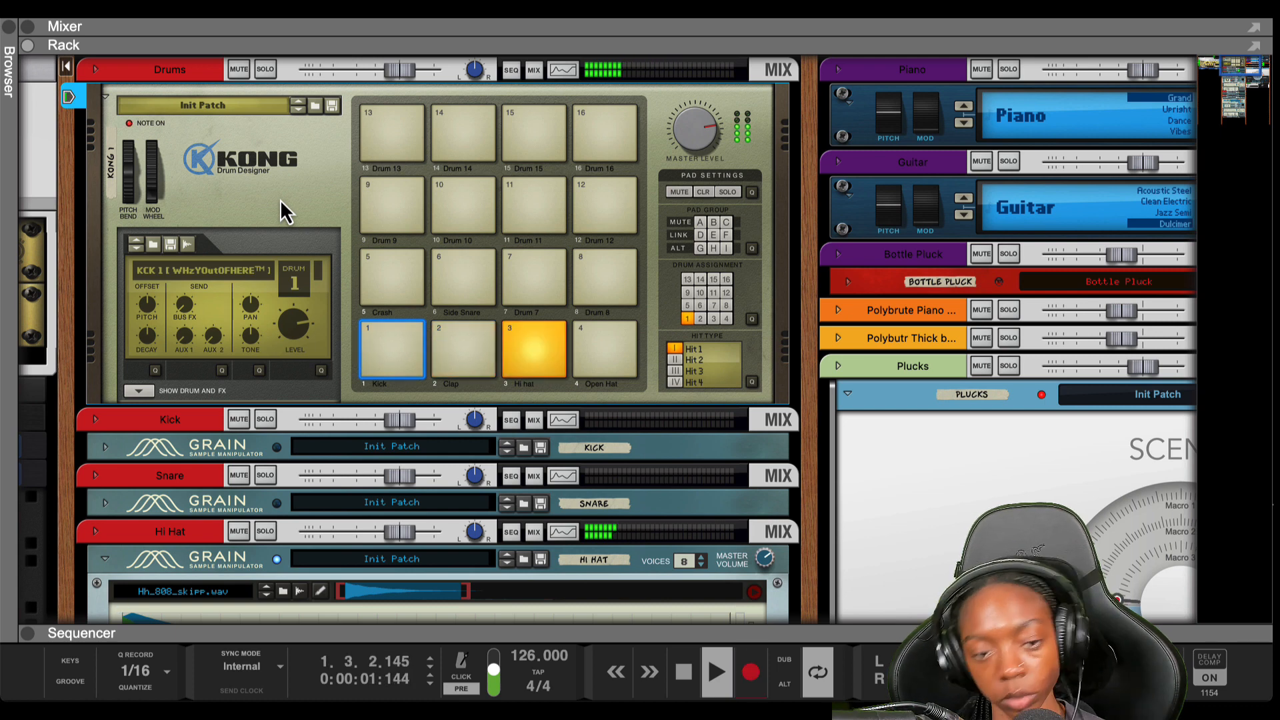